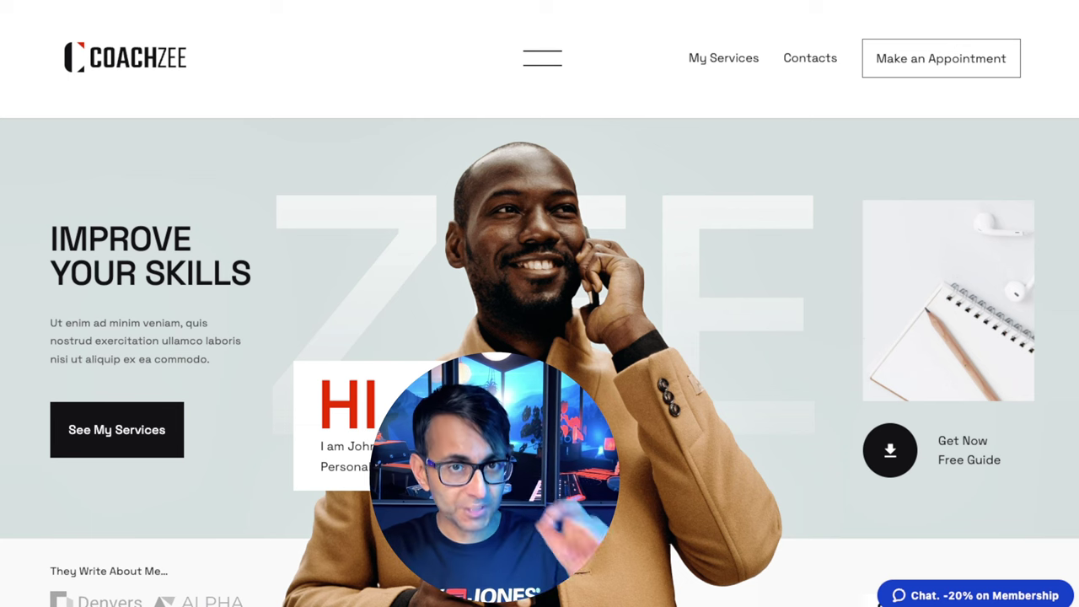
Open the appointment form and choose Leadership training at the Terry Lane, NY location.
scroll(539, 303, "down", 2)
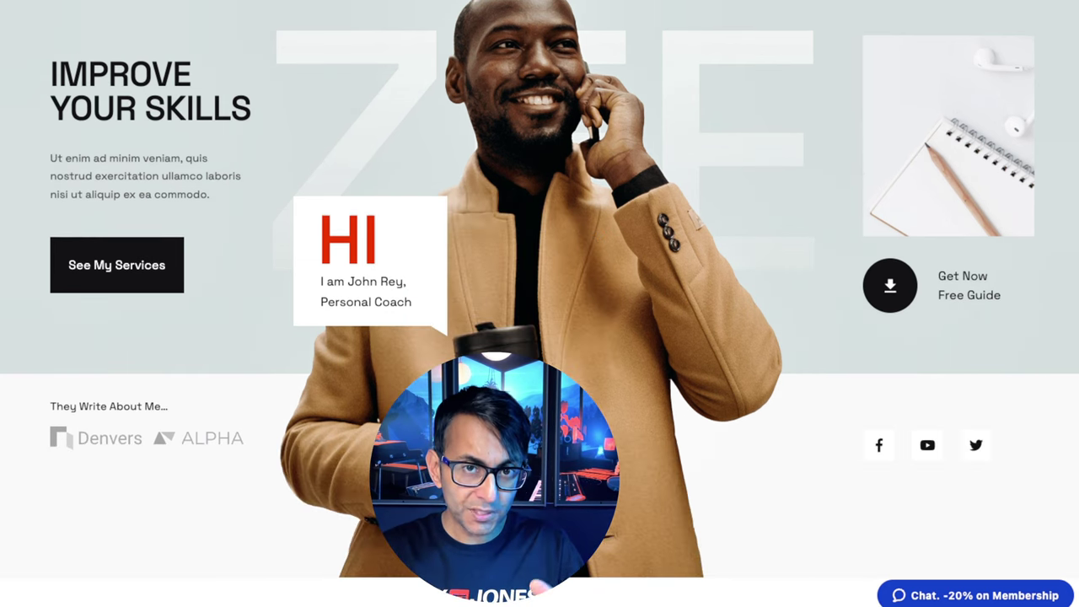
scroll(539, 303, "up", 2)
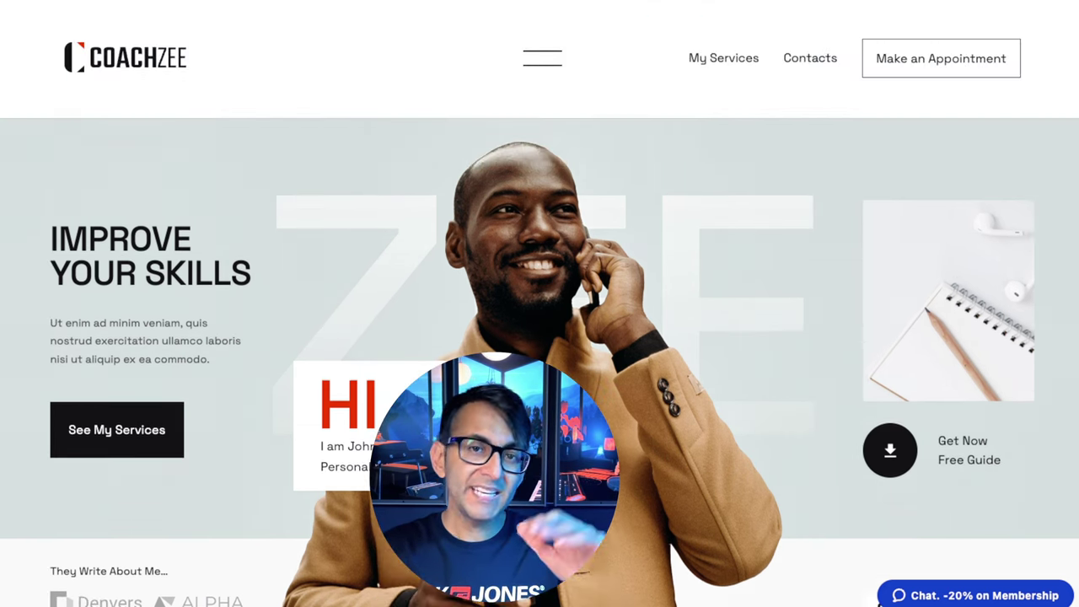
scroll(539, 304, "down", 14)
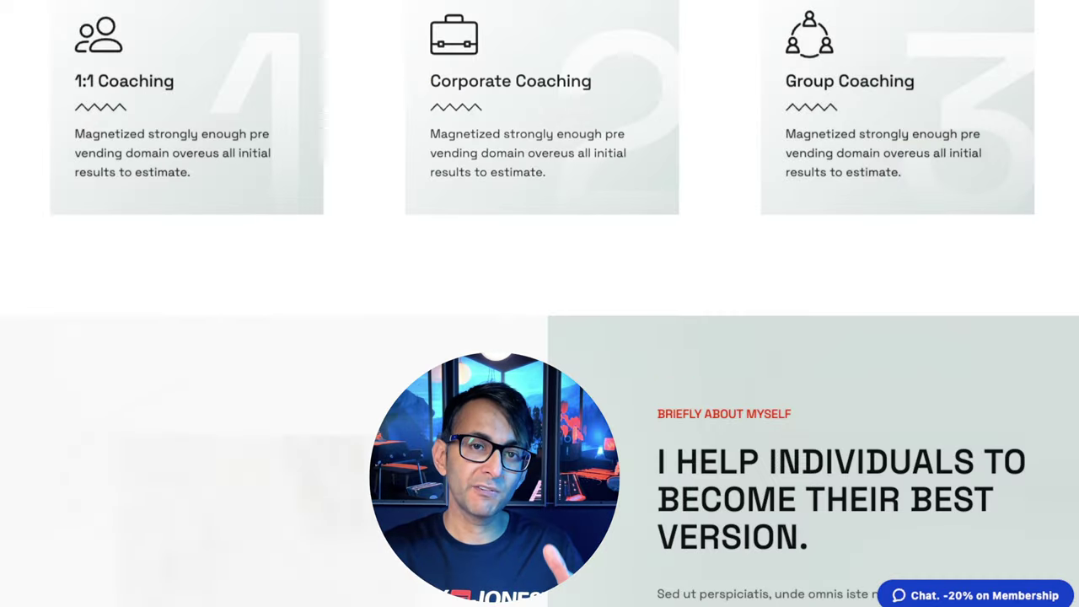
scroll(540, 303, "down", 2)
scroll(539, 303, "up", 12)
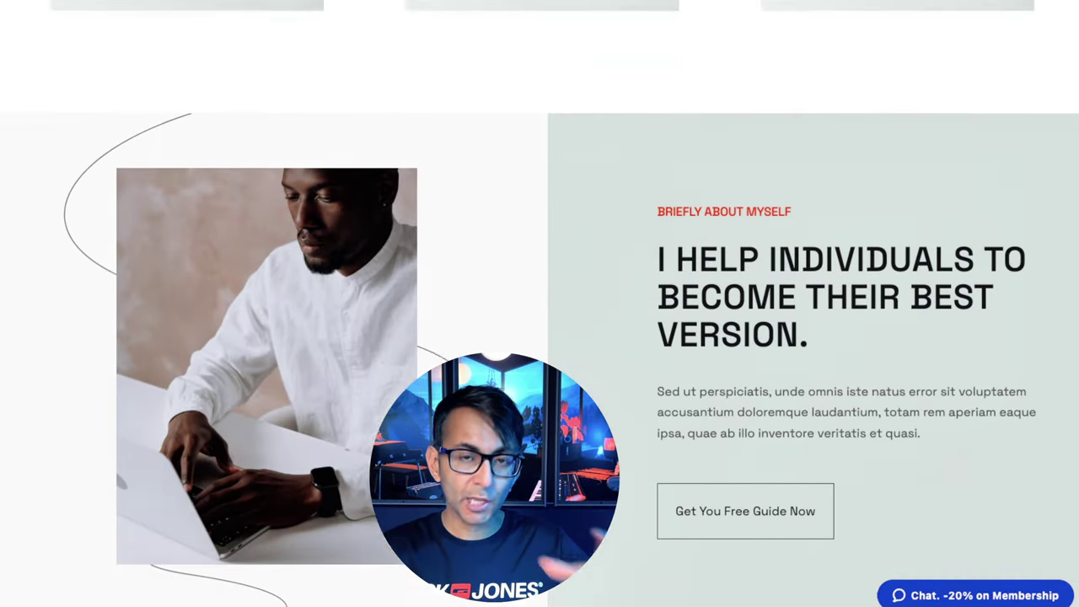
scroll(539, 303, "up", 3)
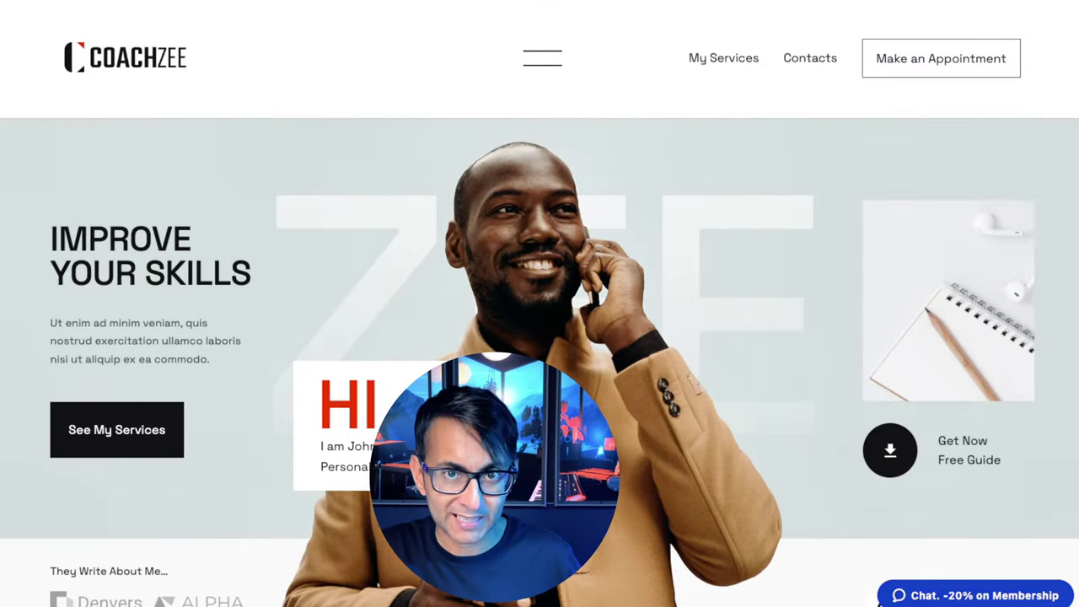
left_click(967, 78)
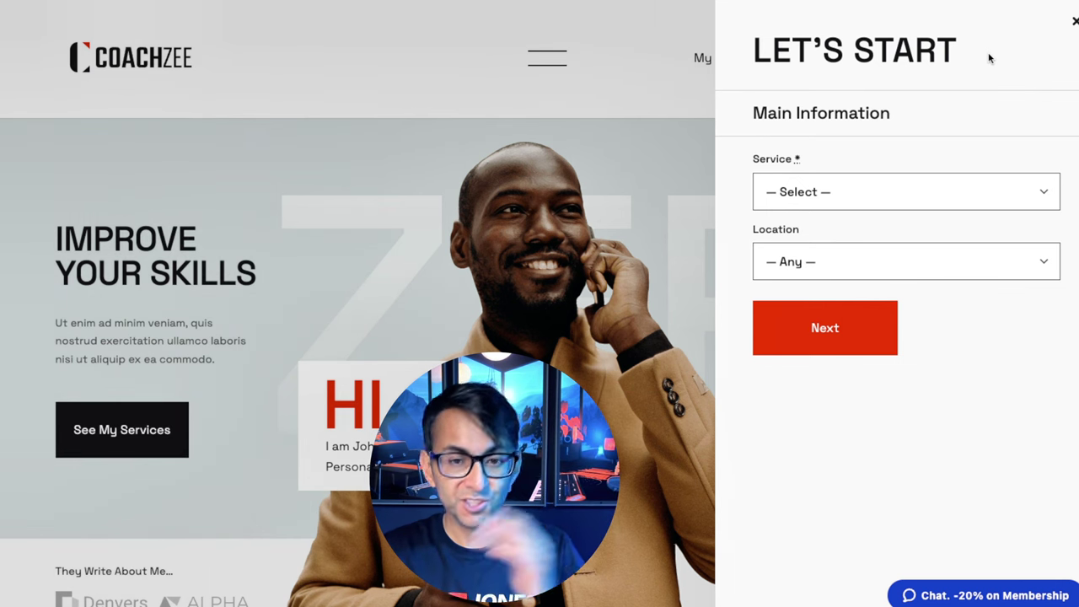
left_click(895, 189)
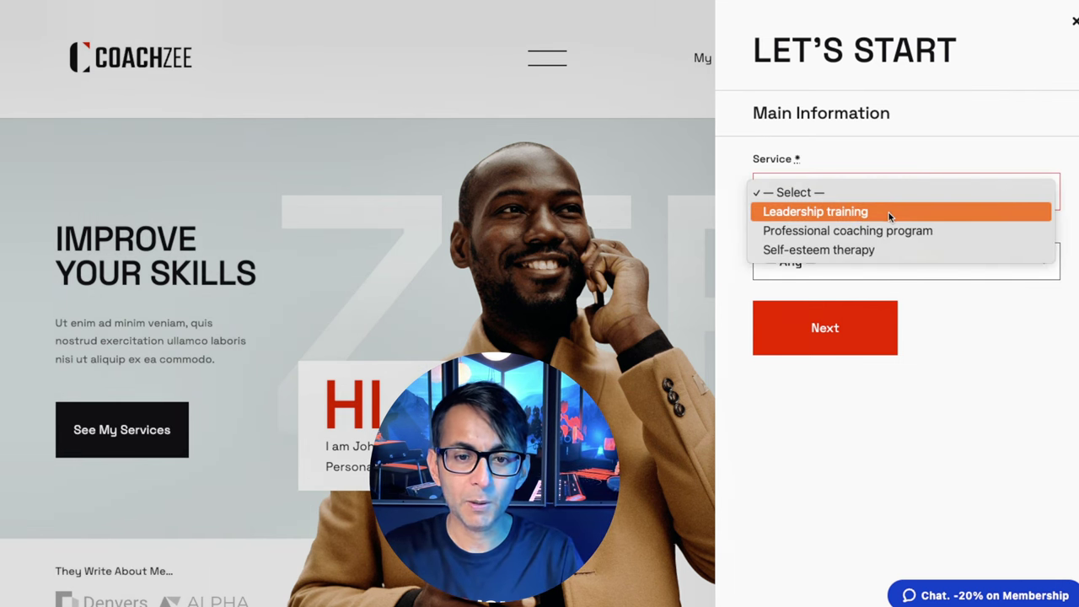
left_click(888, 212)
left_click(881, 262)
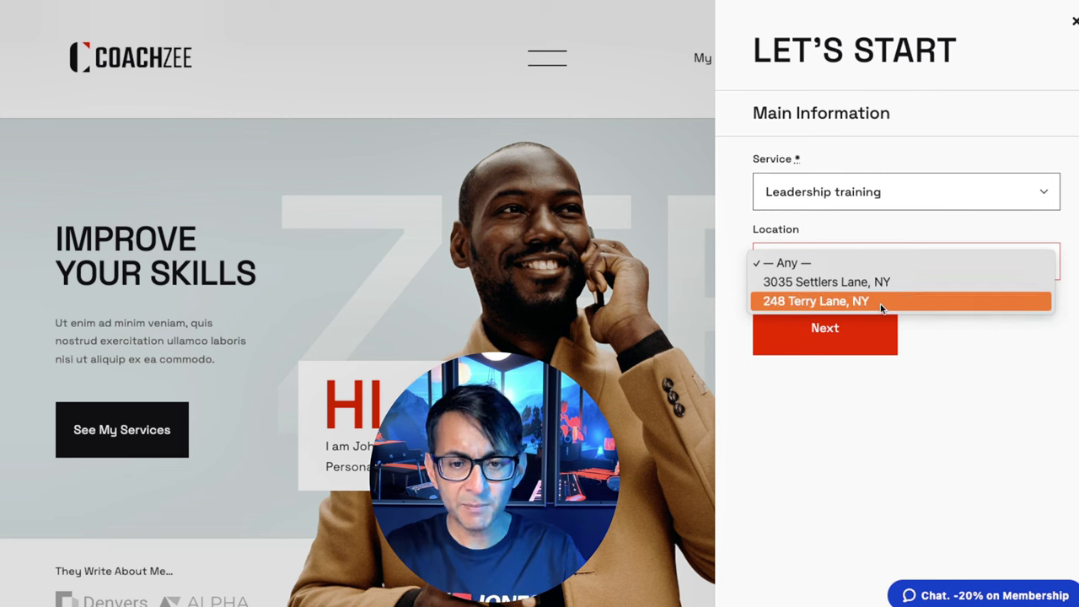
left_click(876, 308)
left_click(823, 337)
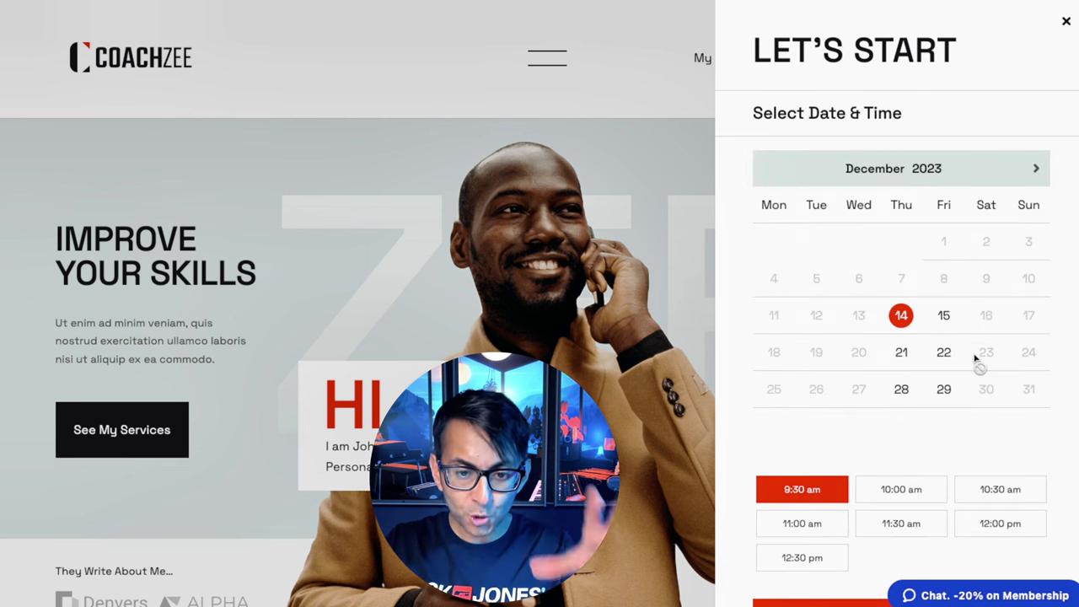
Book December 21 at 10:00 am, proceed to checkout, then close the booking form.
left_click(959, 354)
left_click(901, 352)
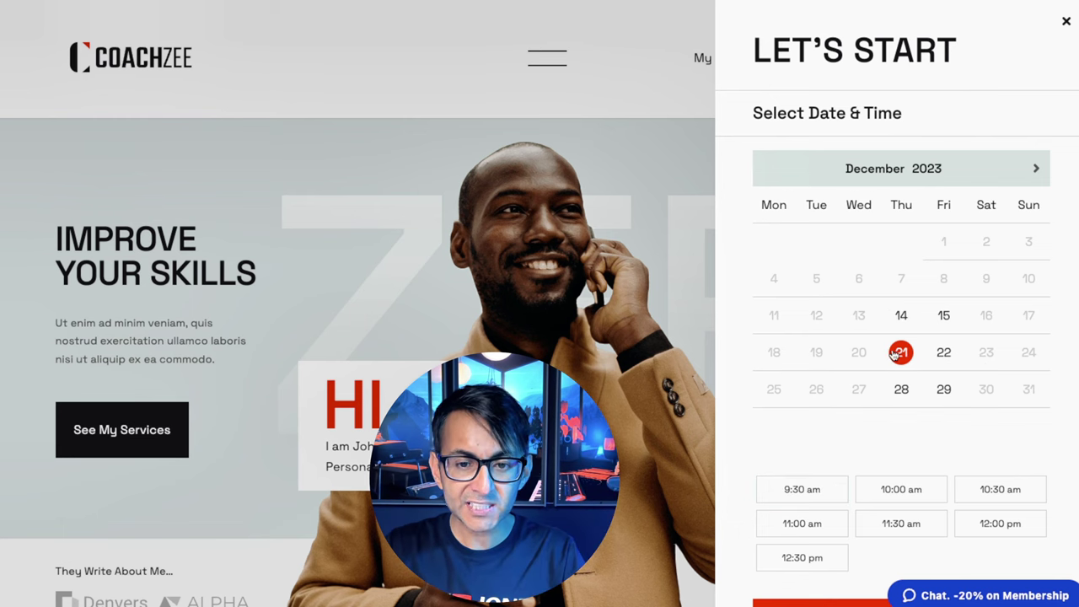
left_click(883, 495)
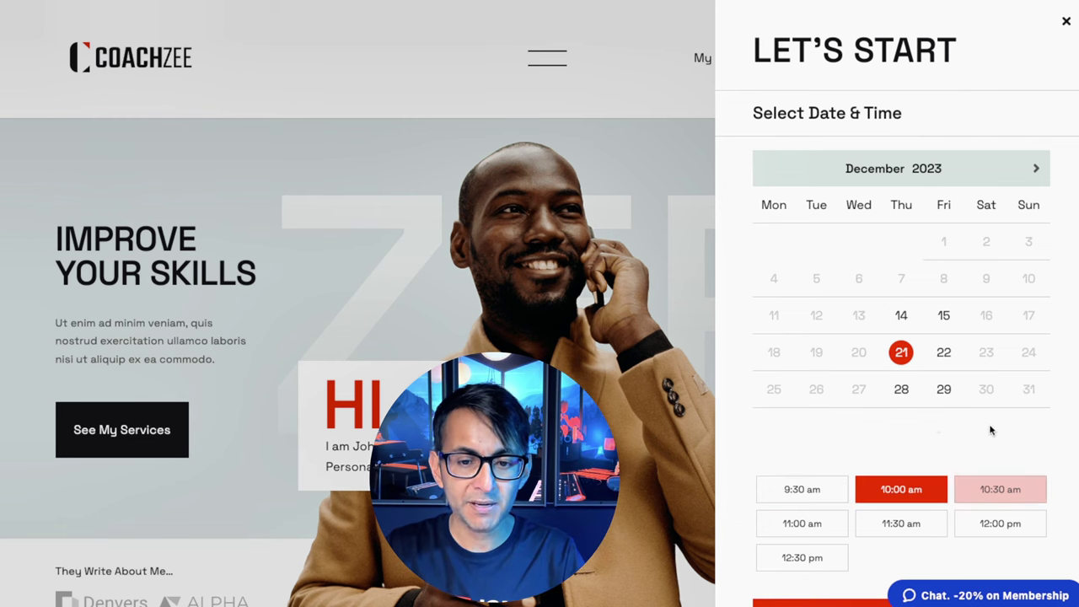
left_click(831, 594)
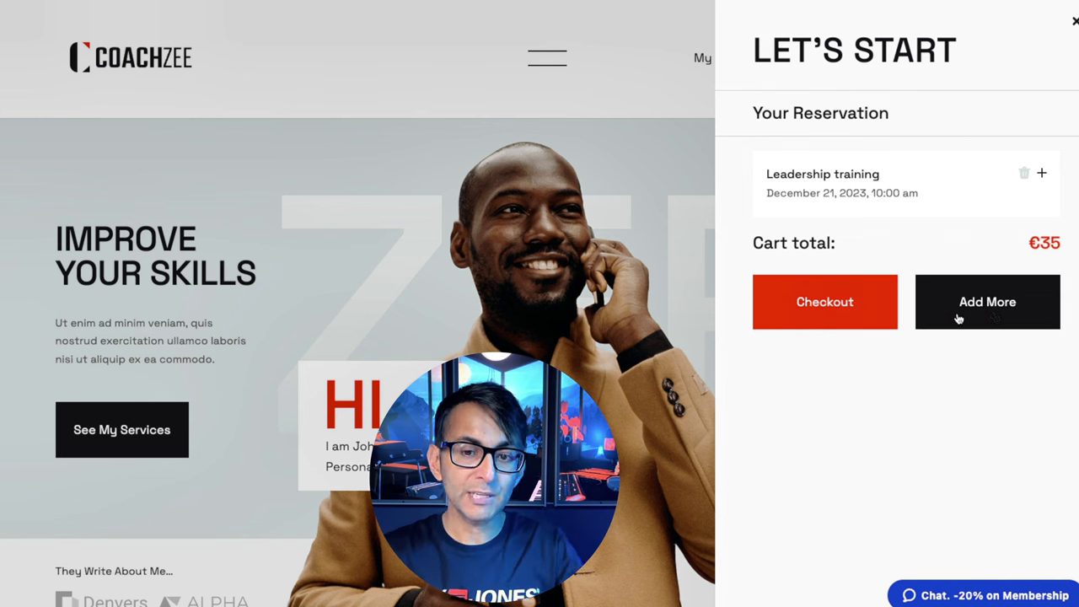
left_click(838, 314)
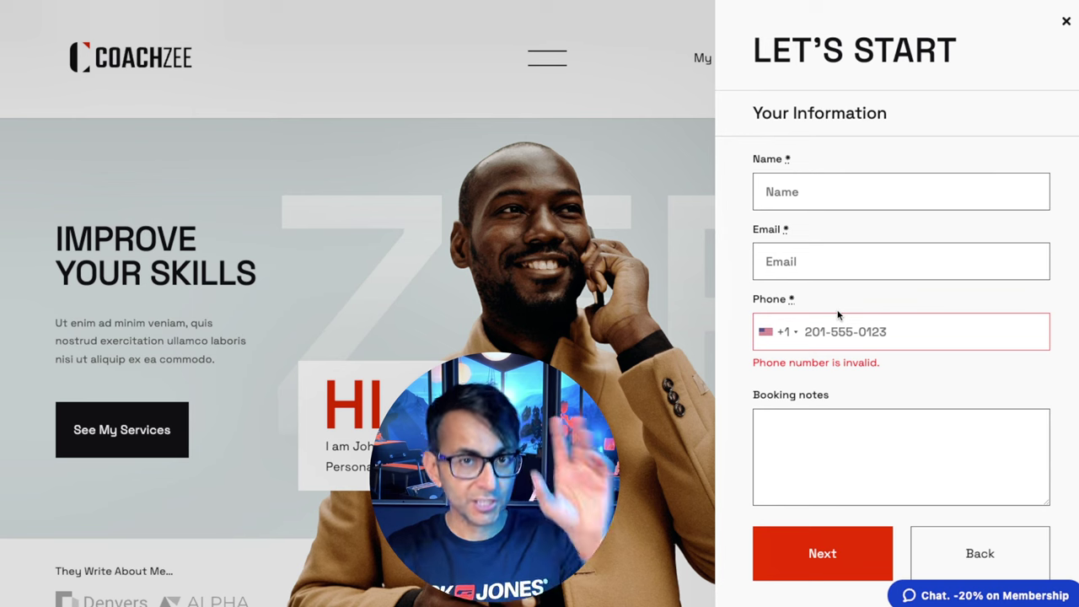
left_click(1064, 22)
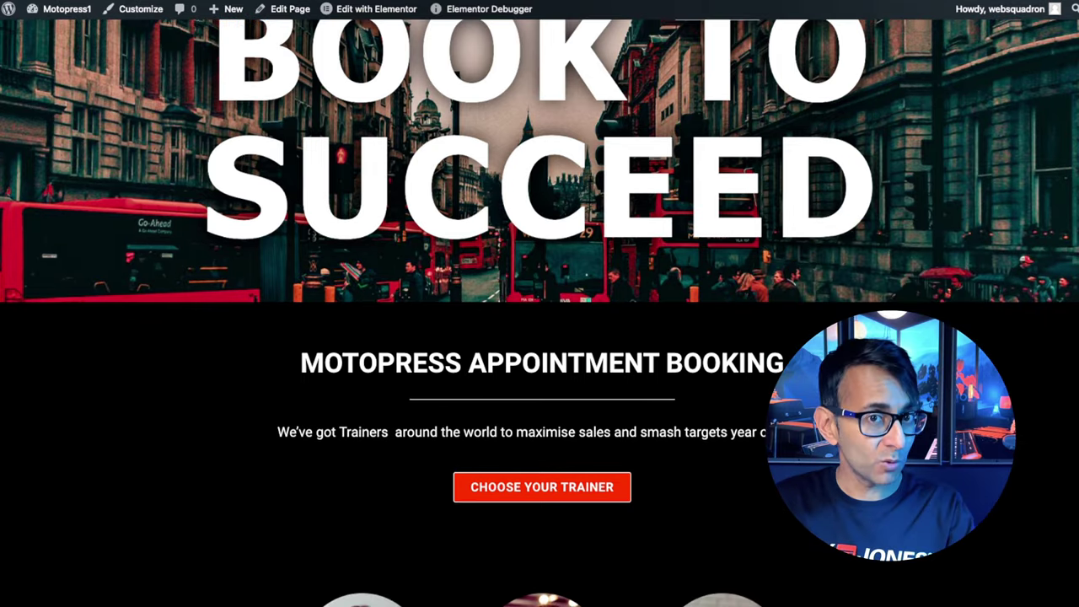
scroll(539, 304, "down", 2)
scroll(539, 303, "down", 5)
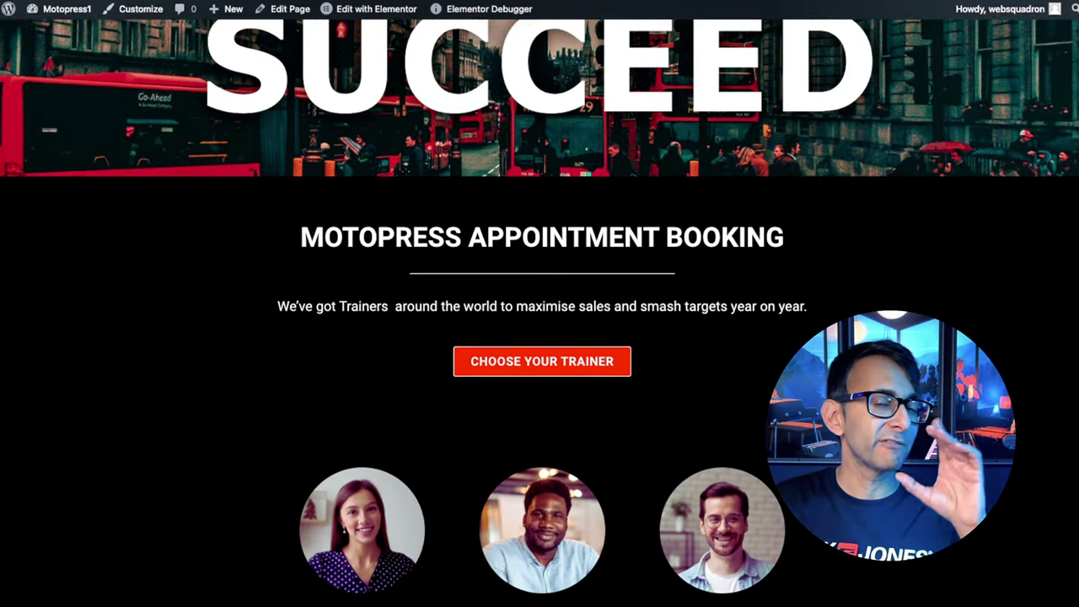
scroll(540, 304, "down", 5)
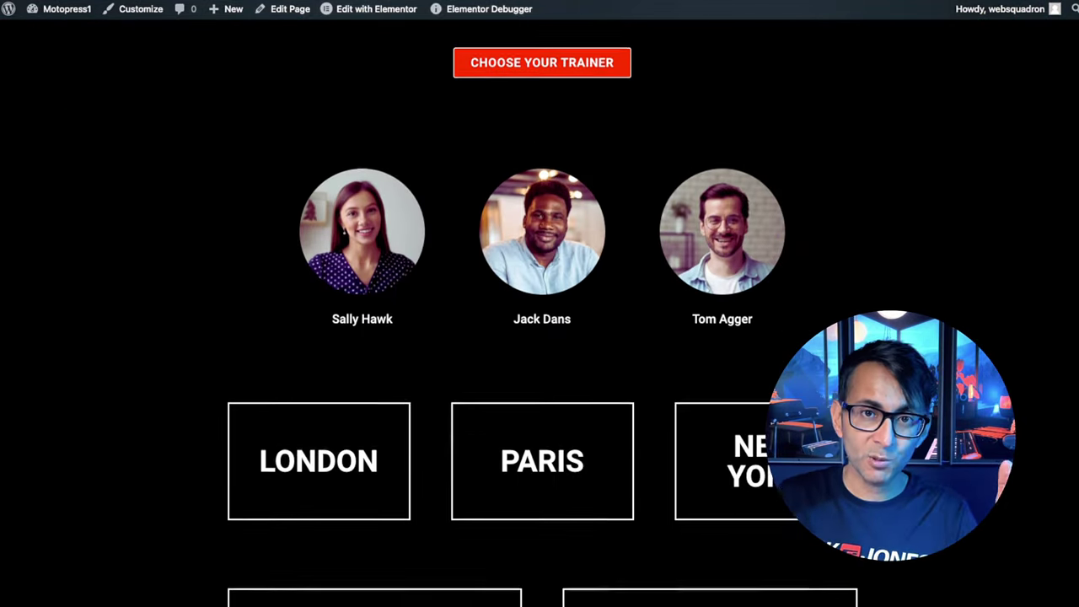
scroll(540, 304, "down", 4)
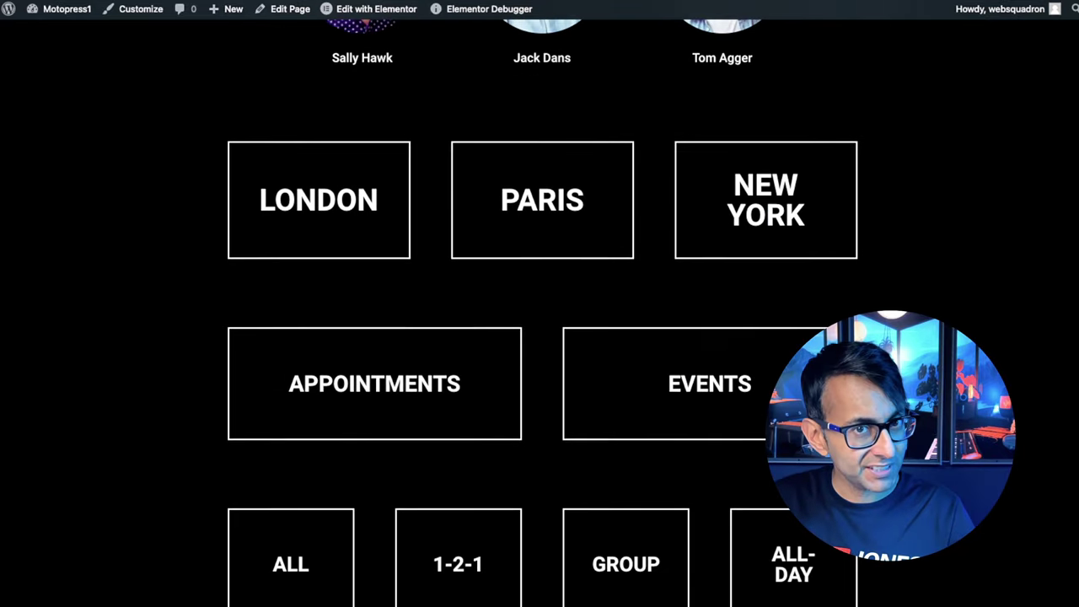
scroll(539, 304, "up", 11)
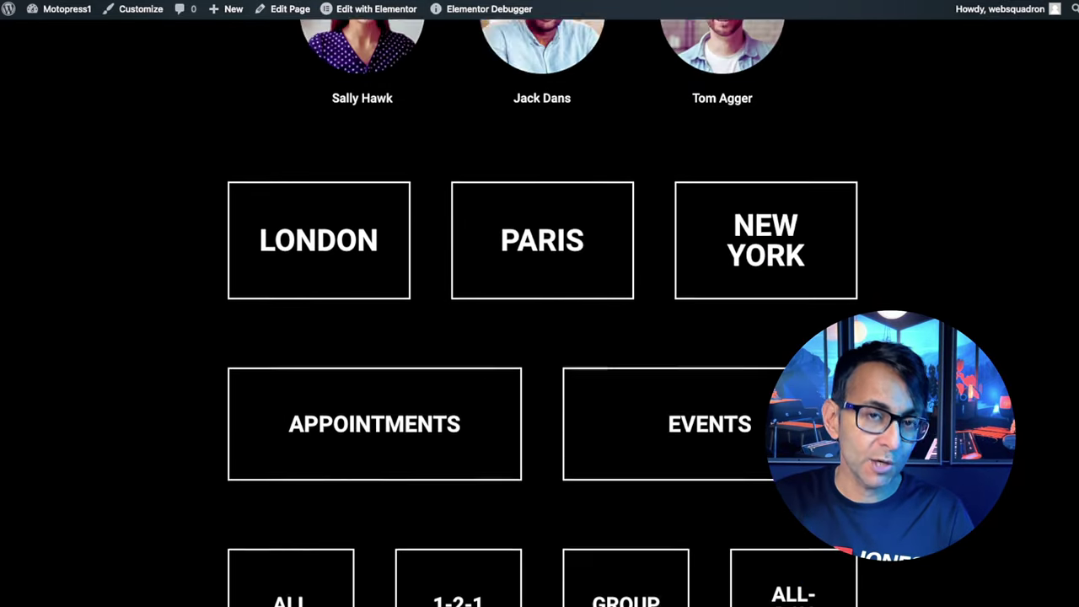
scroll(539, 303, "down", 5)
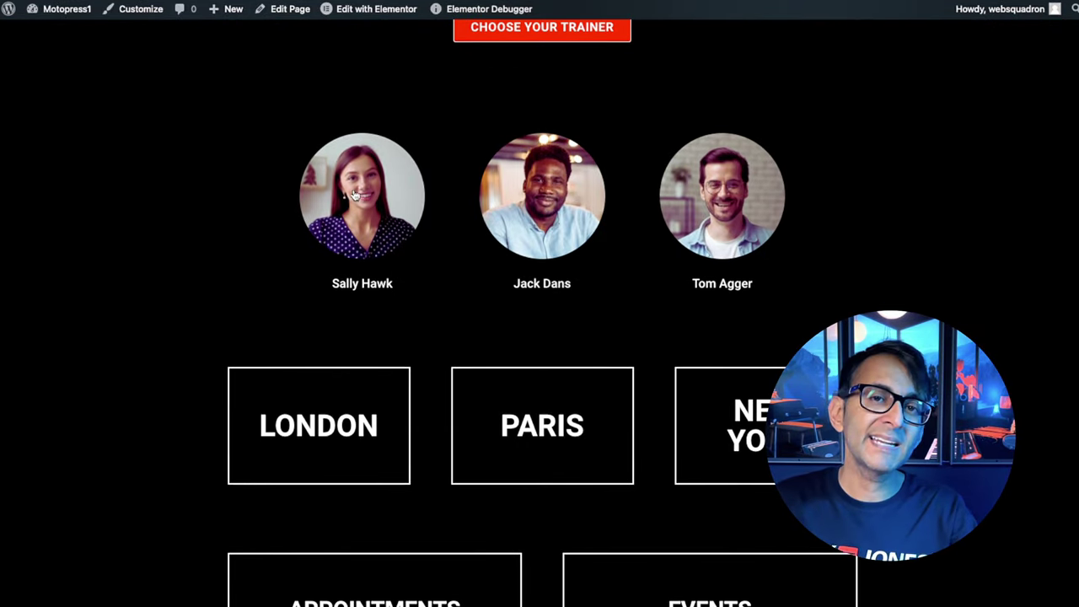
left_click(352, 193)
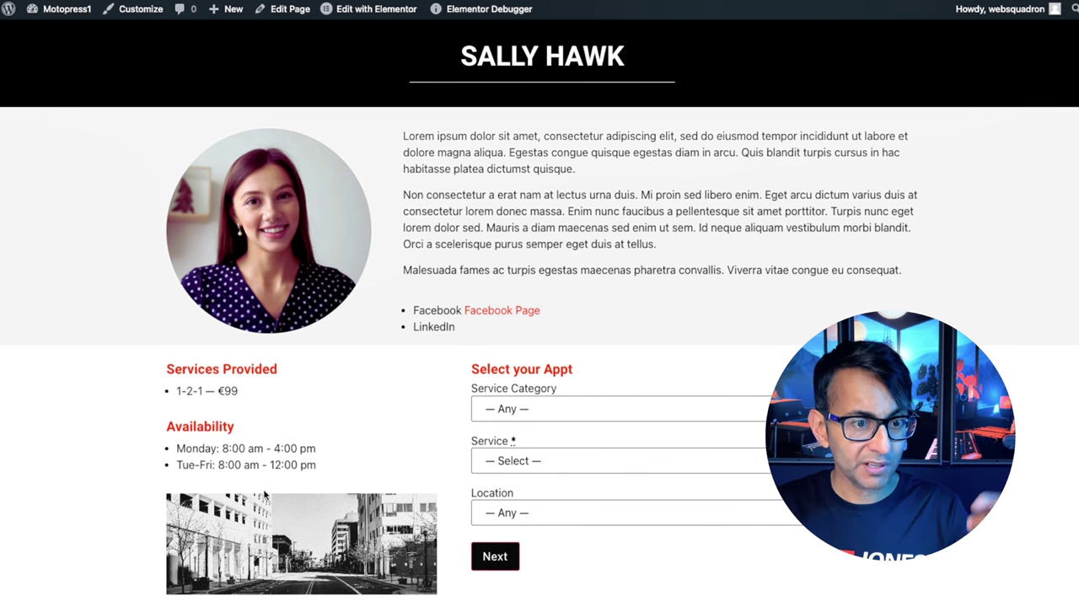
key("Tab")
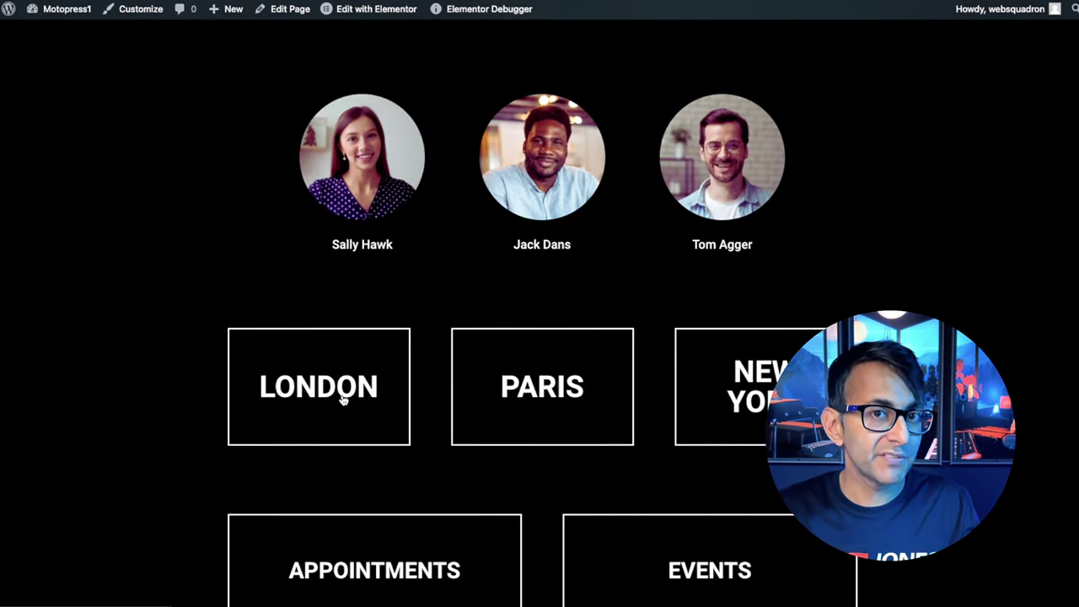
On the London page, choose the Events category, Away Day service and the only trainer.
left_click(344, 397)
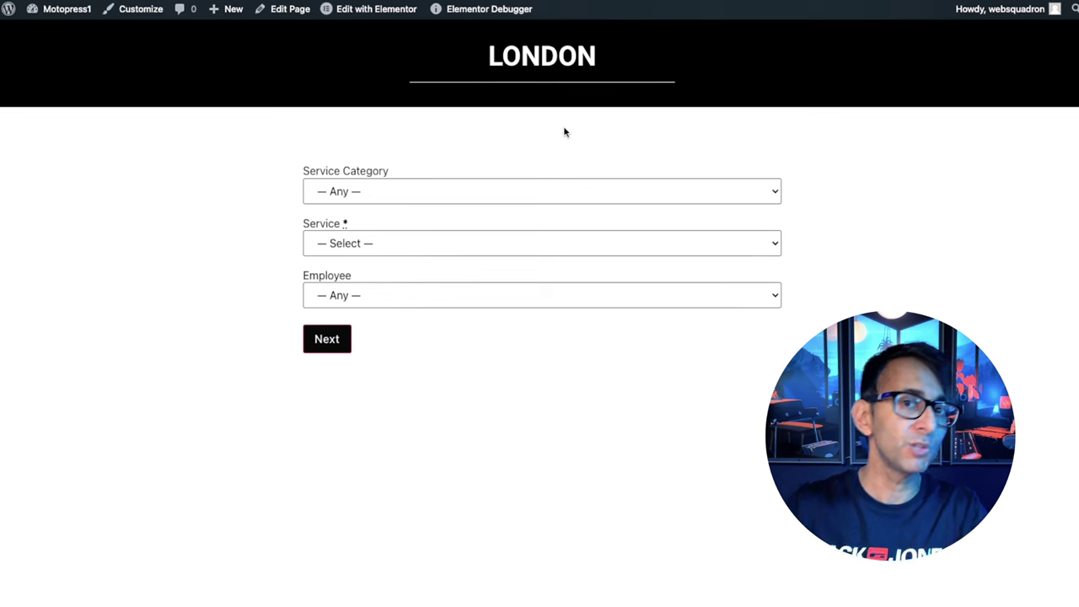
left_click(455, 191)
left_click(404, 230)
left_click(396, 244)
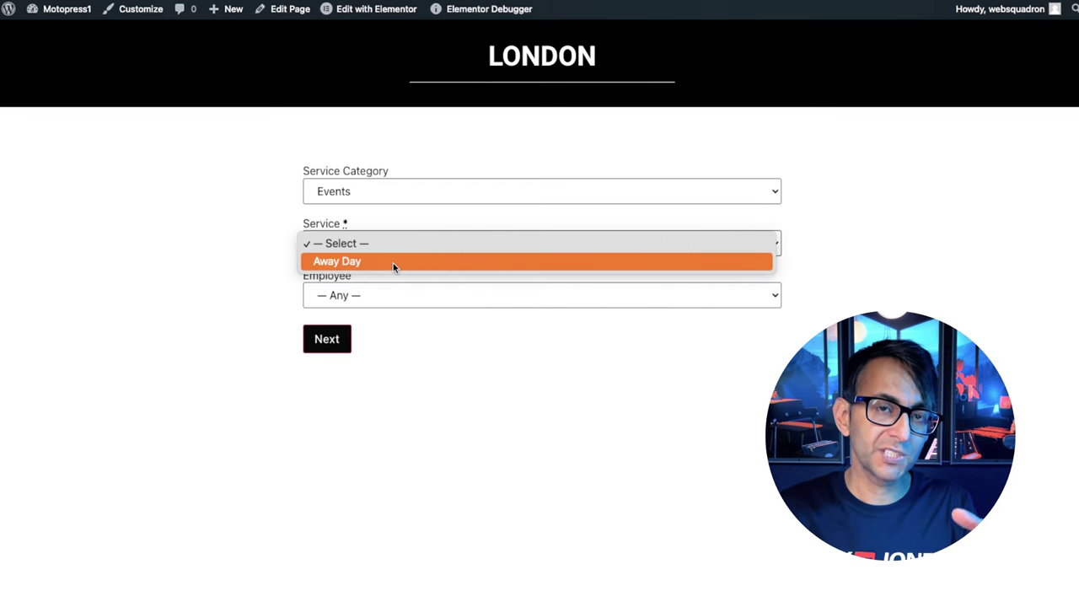
left_click(392, 263)
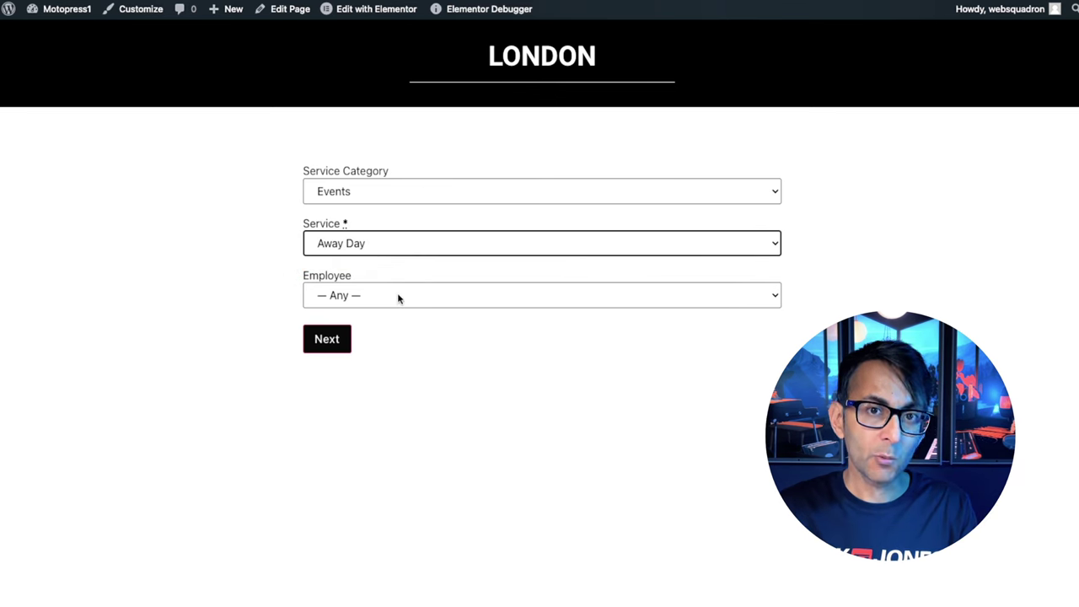
left_click(399, 297)
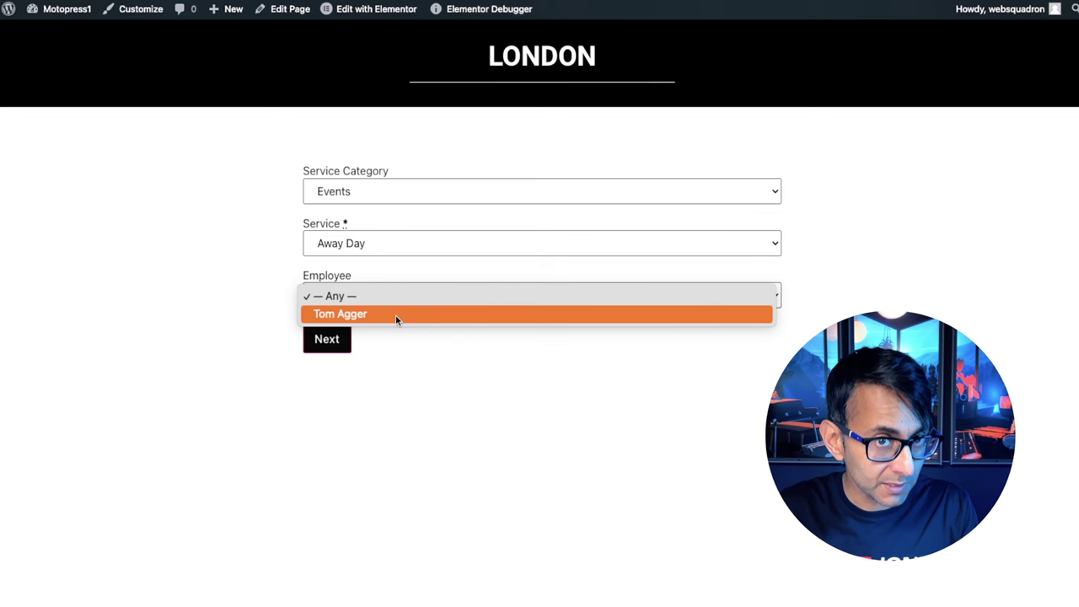
left_click(395, 314)
left_click(325, 344)
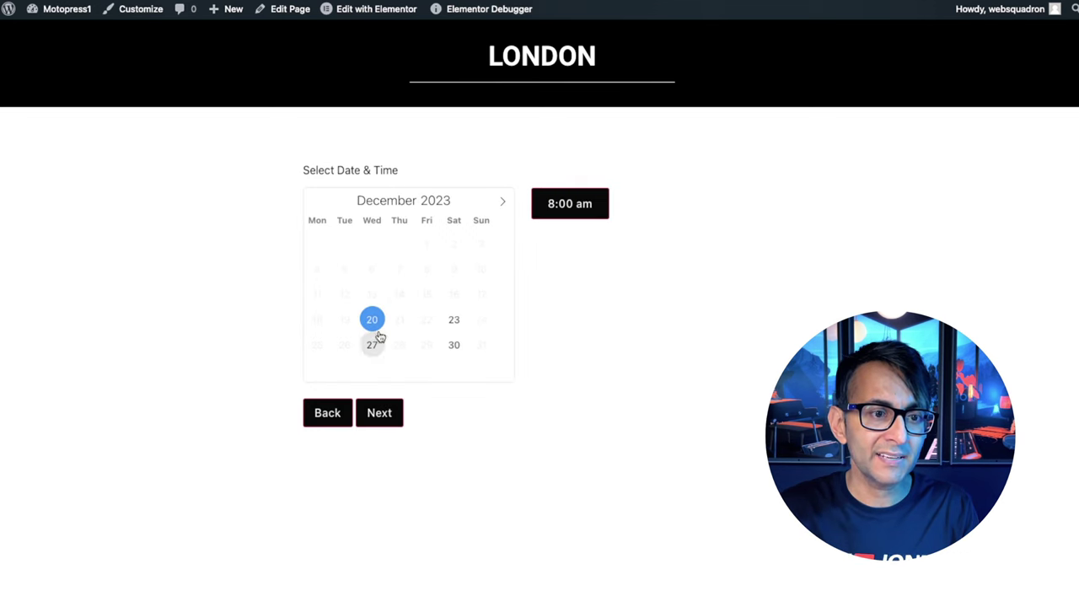
Reserve December 23 at 8:00 am for 8 clients.
left_click(453, 320)
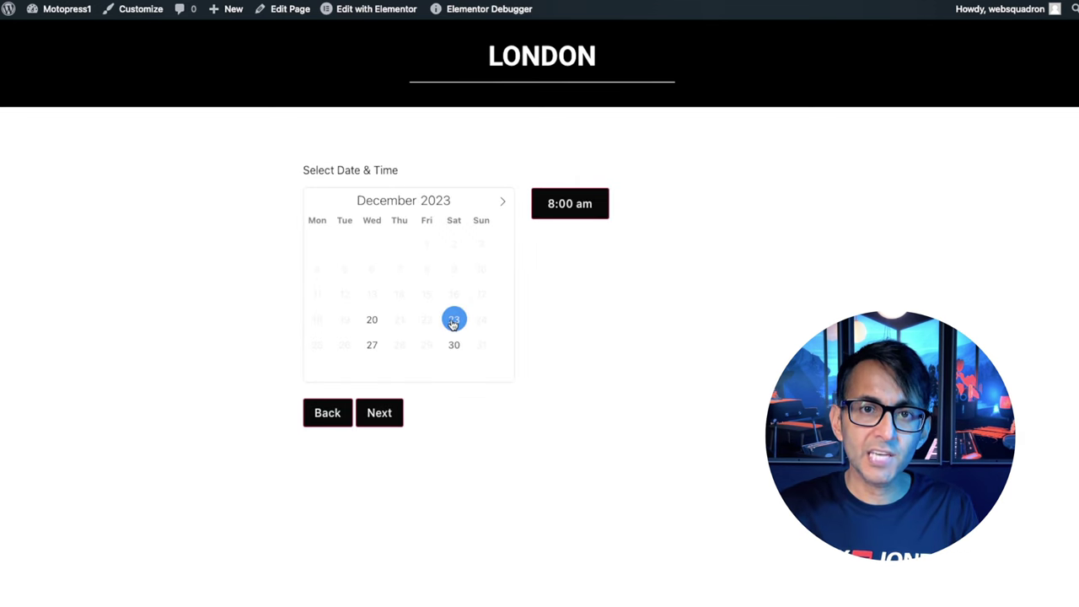
left_click(581, 205)
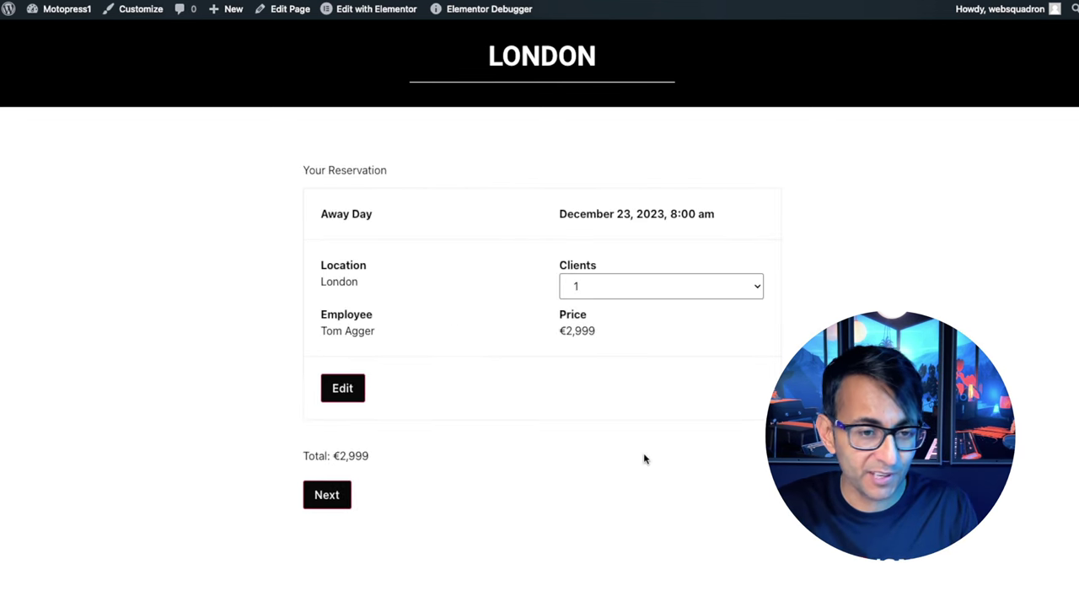
left_click(688, 288)
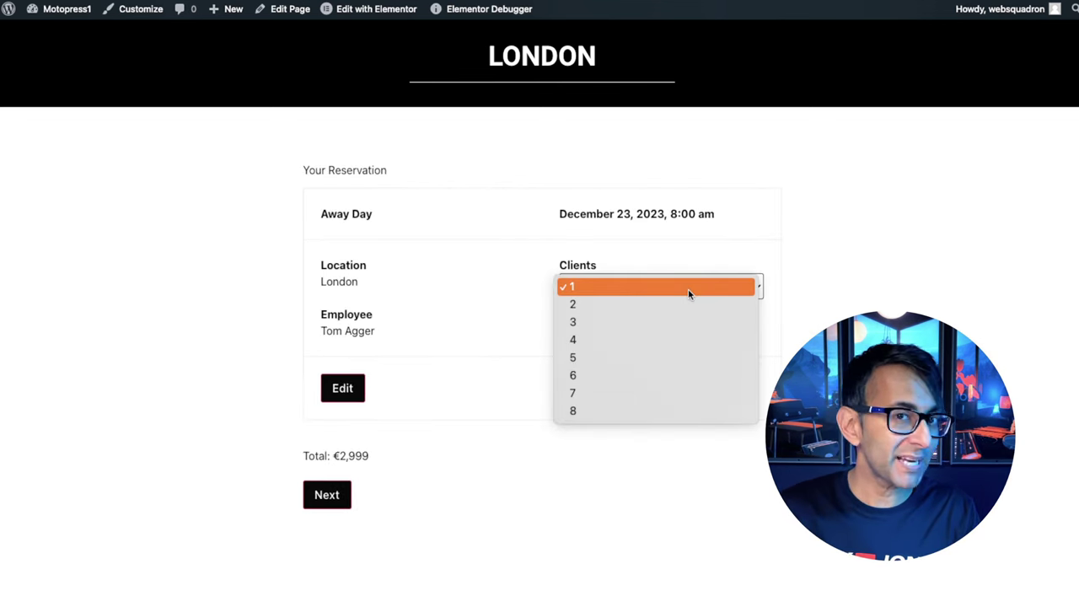
left_click(637, 410)
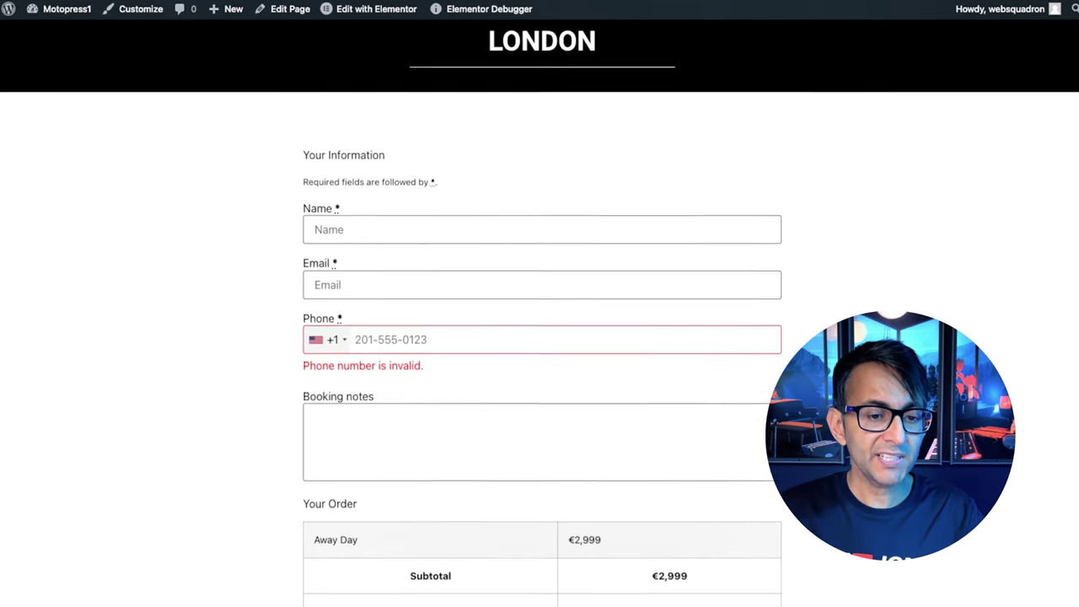
scroll(540, 320, "down", 3)
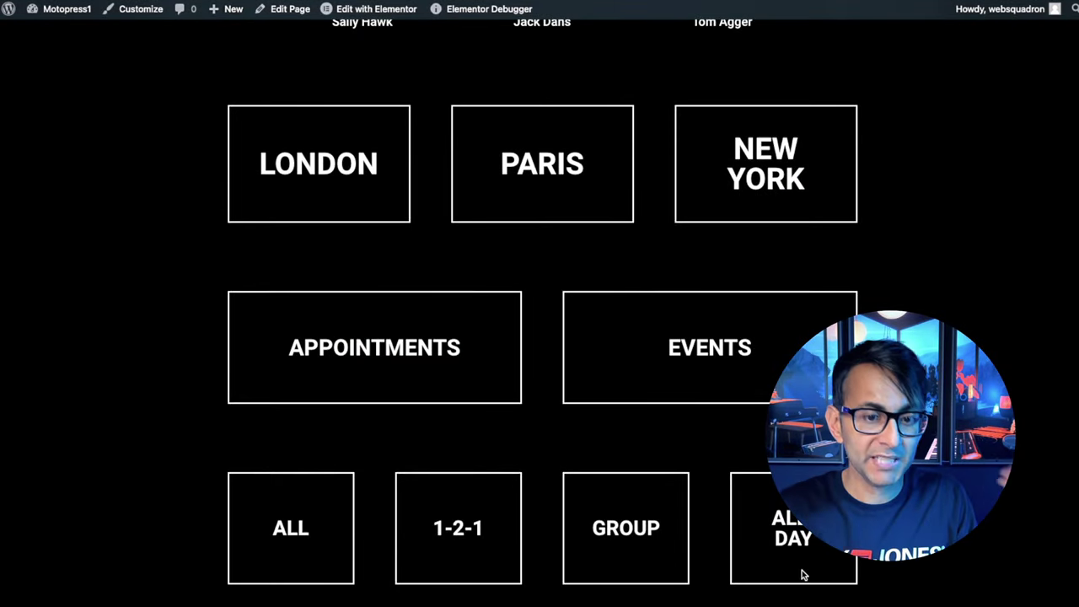
On the Group booking page, choose Paris as the location and its only employee.
left_click(643, 542)
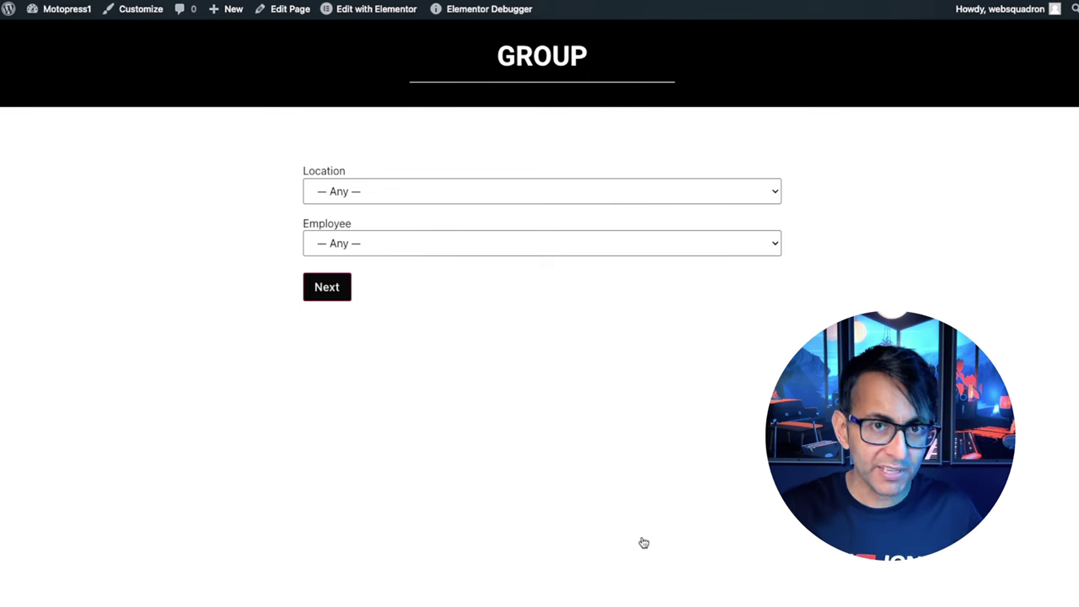
left_click(575, 193)
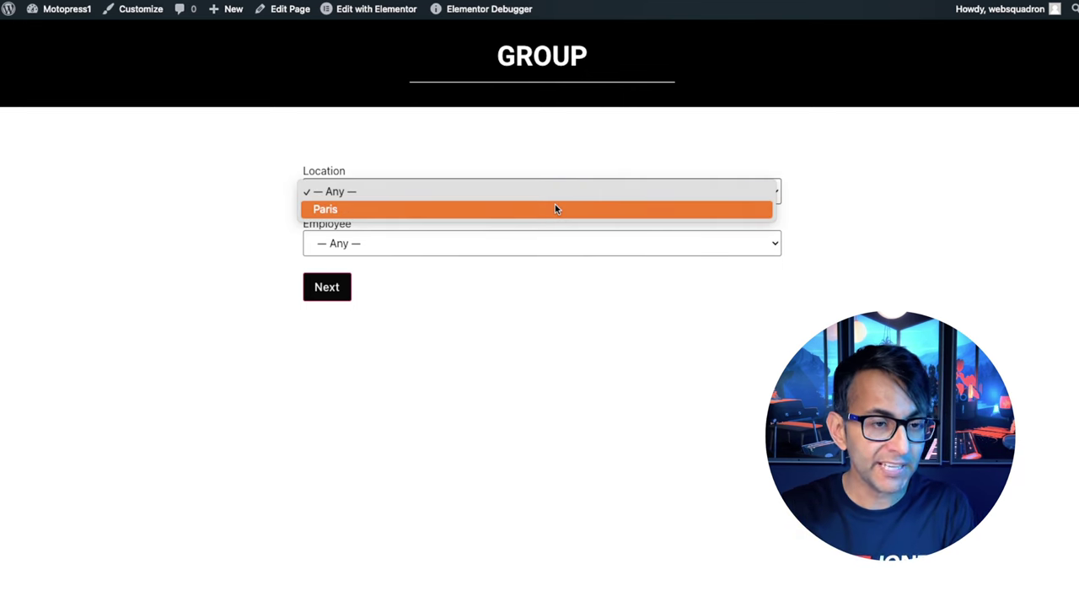
left_click(554, 209)
left_click(519, 244)
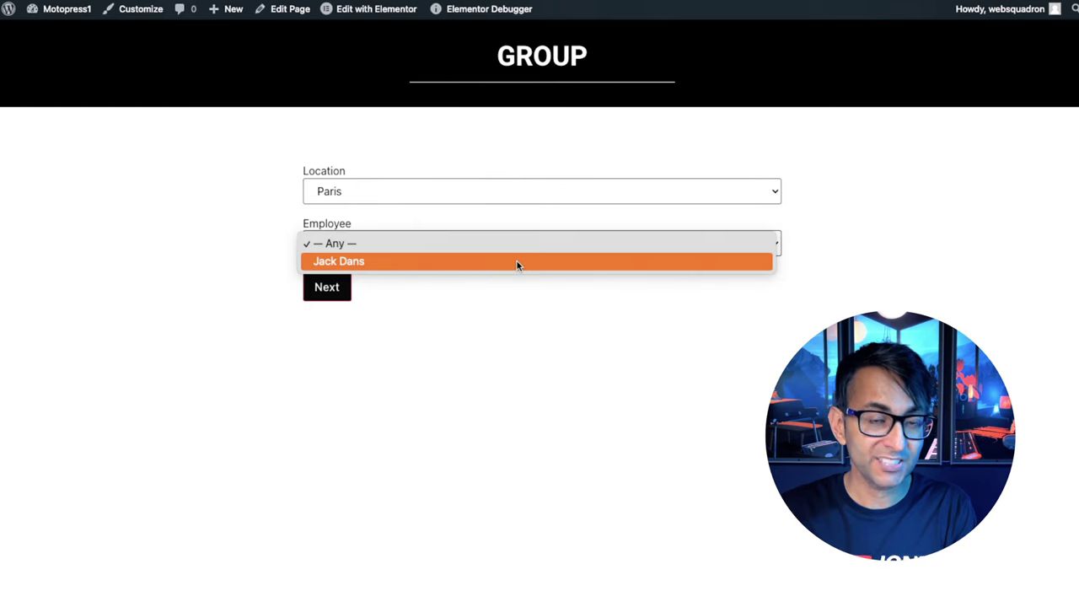
left_click(517, 264)
left_click(335, 286)
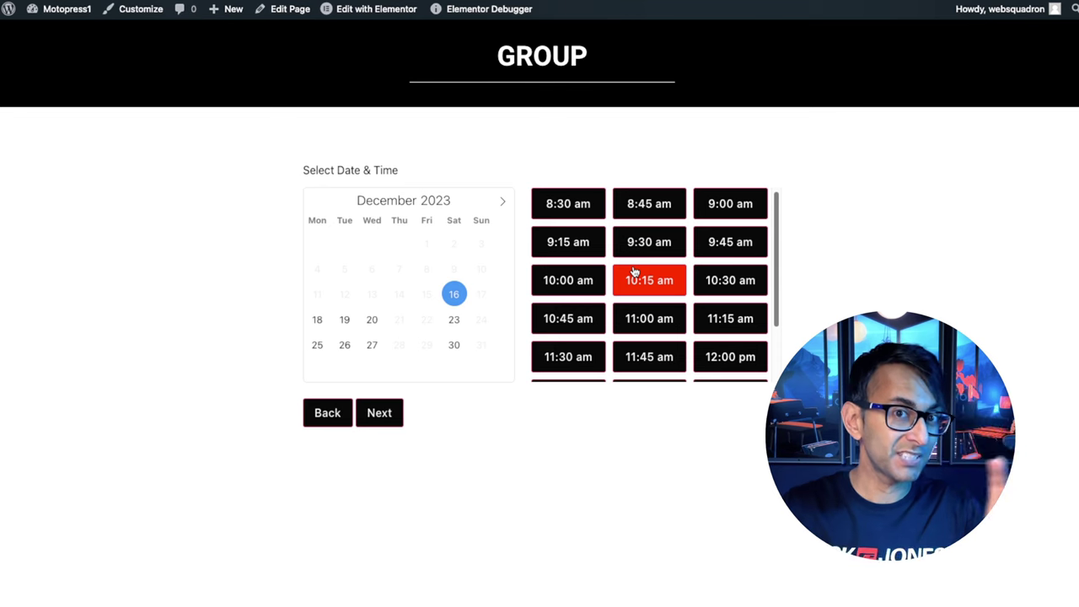
Book December 19 at 9:30 am and set the reservation to 4 clients.
left_click(344, 322)
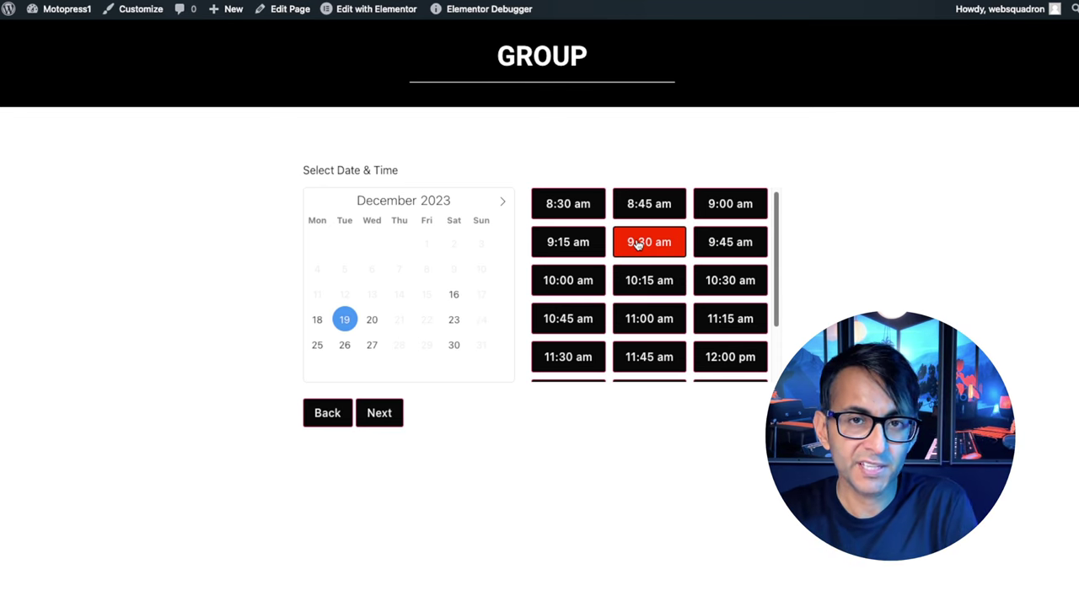
left_click(638, 243)
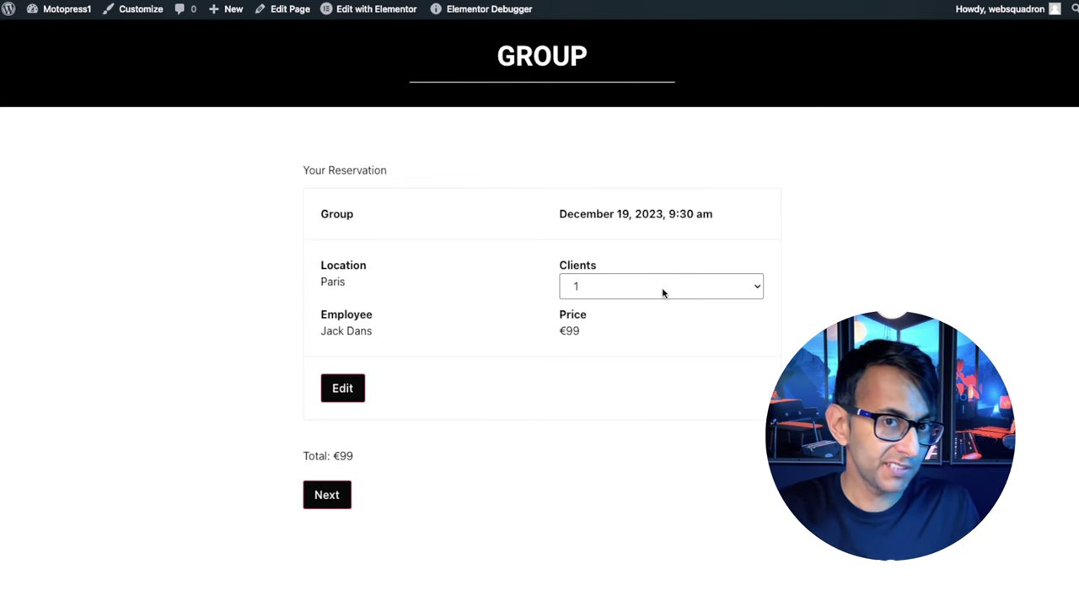
left_click(662, 289)
left_click(642, 337)
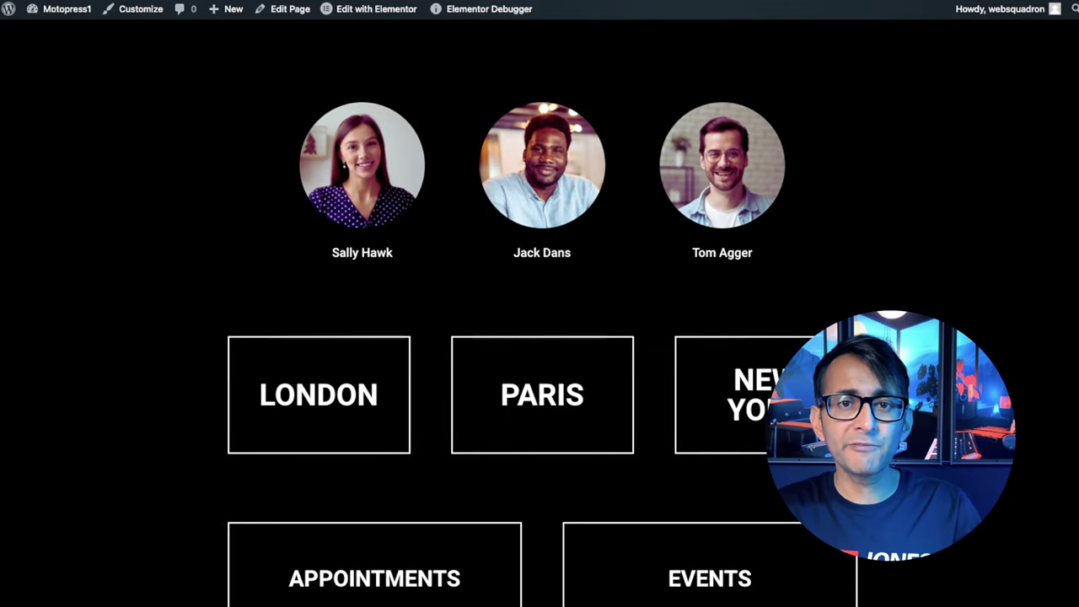
On the homepage form, choose the Appointments category and the 1-2-1 service.
scroll(539, 337, "down", 3)
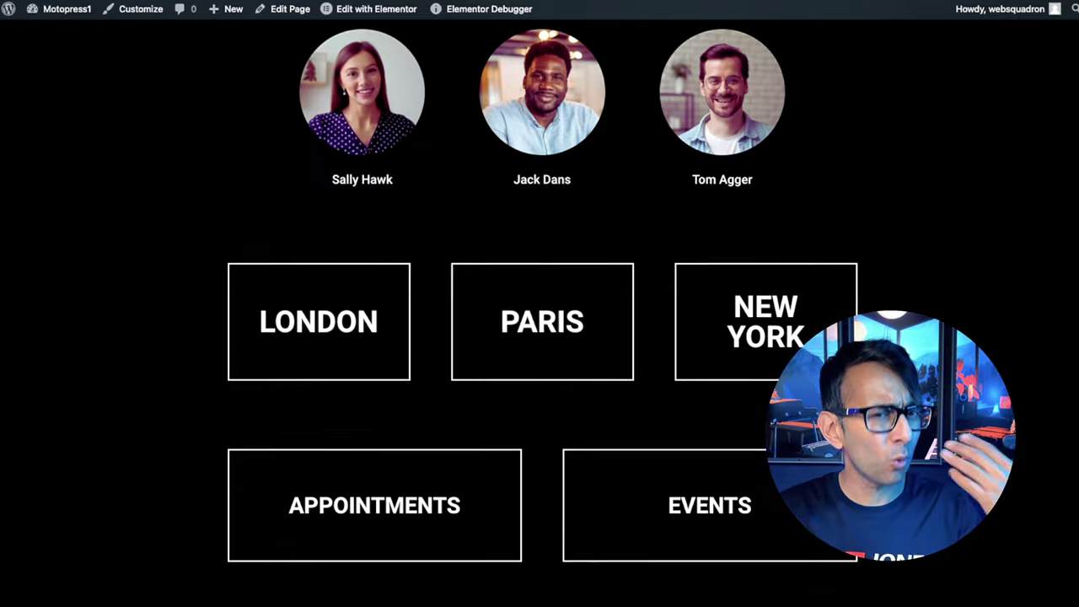
scroll(539, 337, "down", 7)
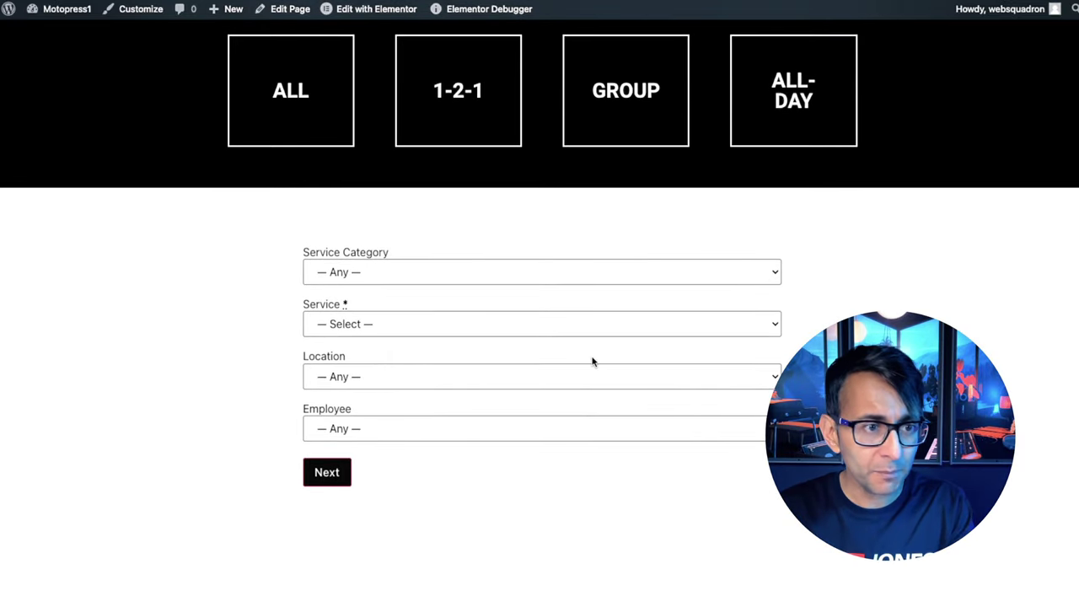
left_click(546, 271)
left_click(506, 289)
left_click(468, 324)
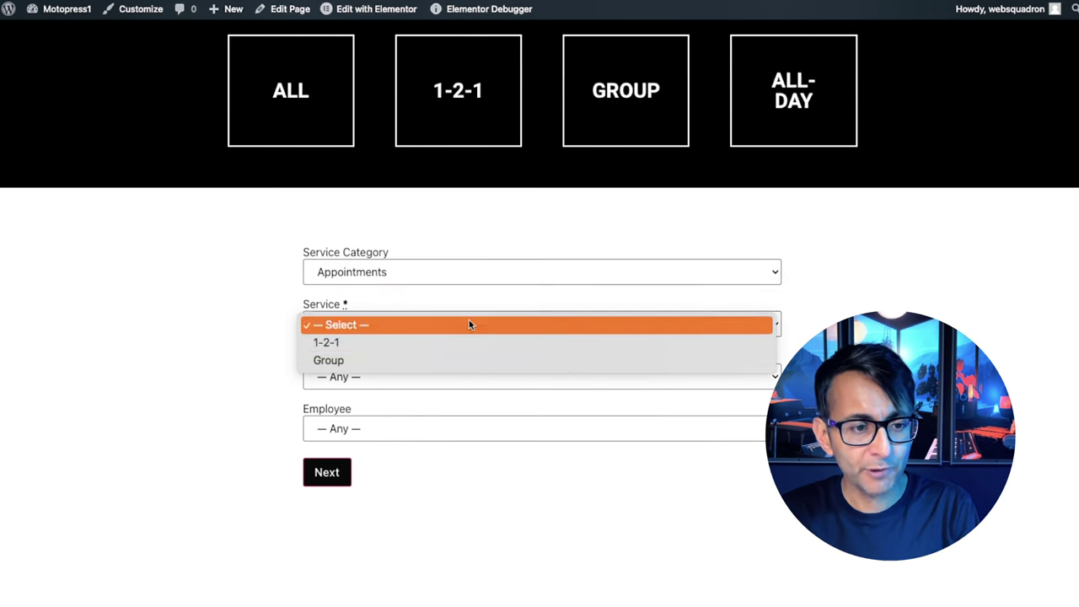
left_click(433, 344)
Compare the employees offered for London, then switch the location to Paris and check its employees.
left_click(422, 376)
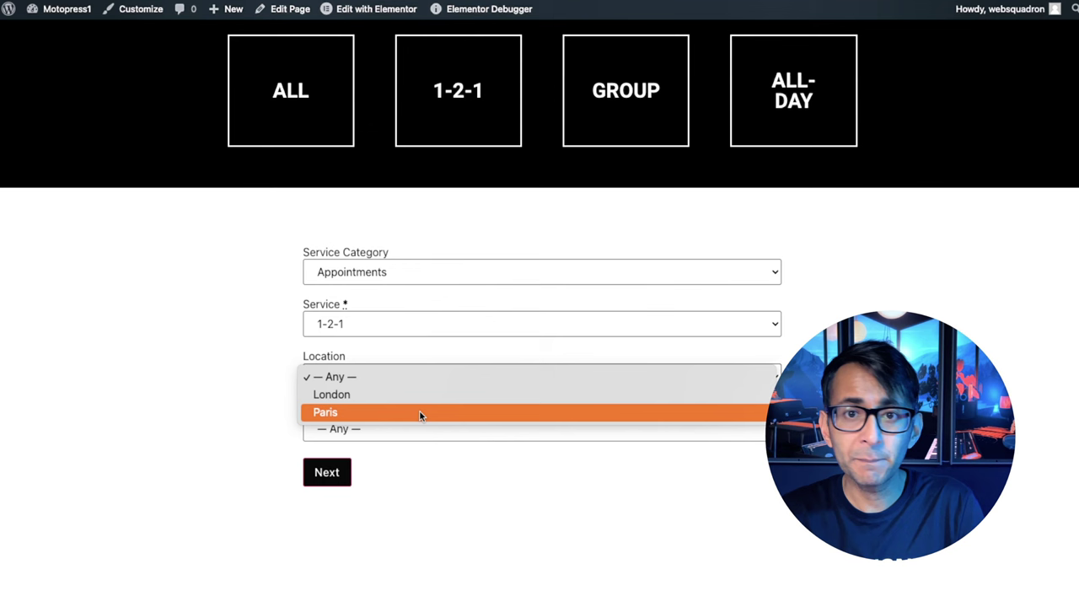
left_click(405, 394)
left_click(404, 428)
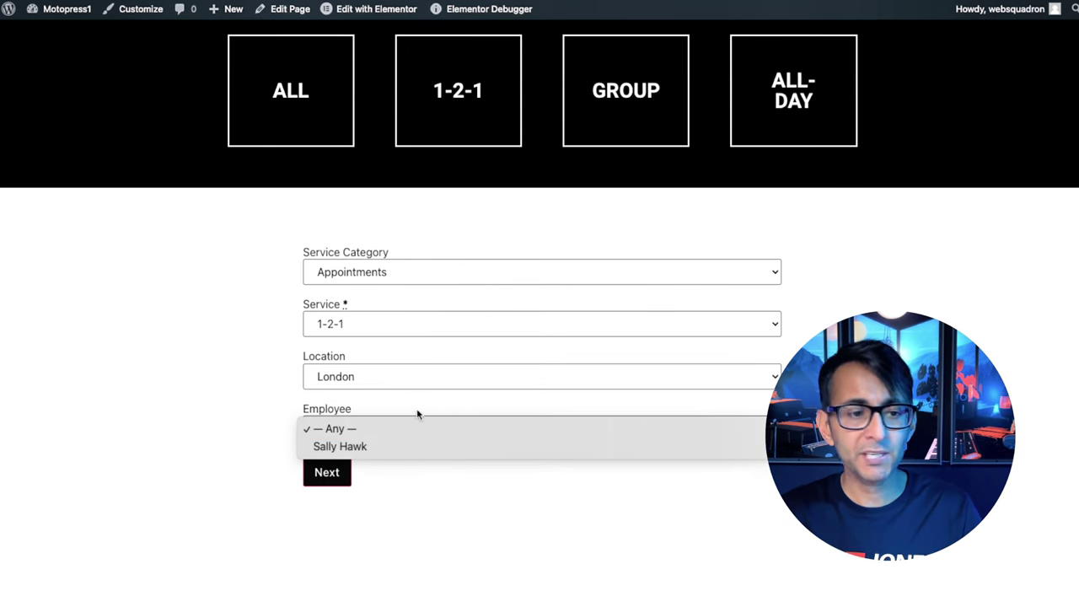
left_click(438, 487)
left_click(455, 376)
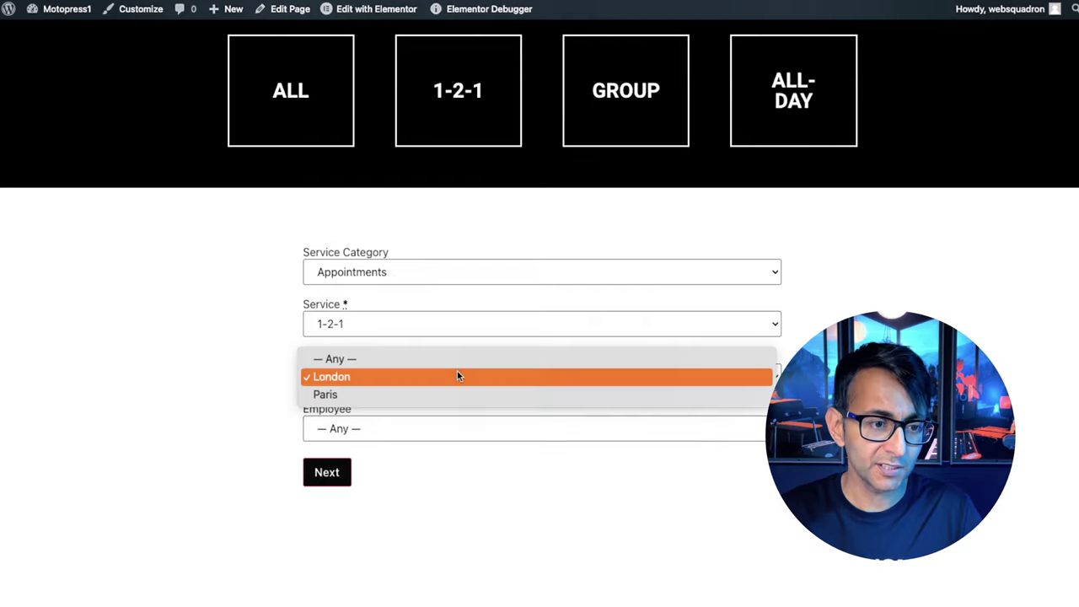
left_click(435, 392)
left_click(415, 429)
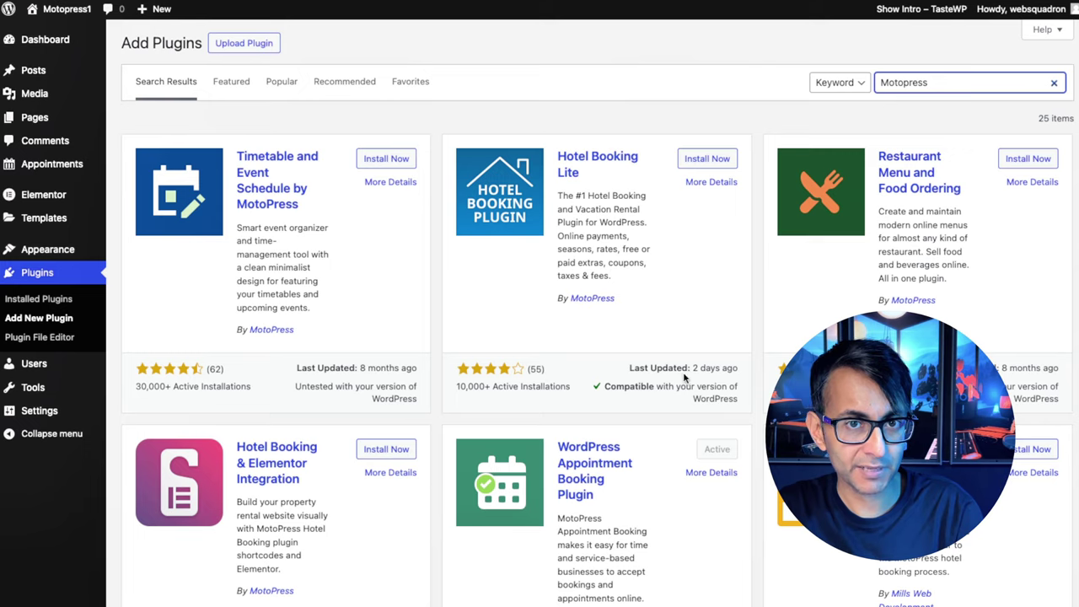
Scroll to the Appointment Booking plugin result and bring up the Appointments menu pages.
scroll(649, 403, "down", 3)
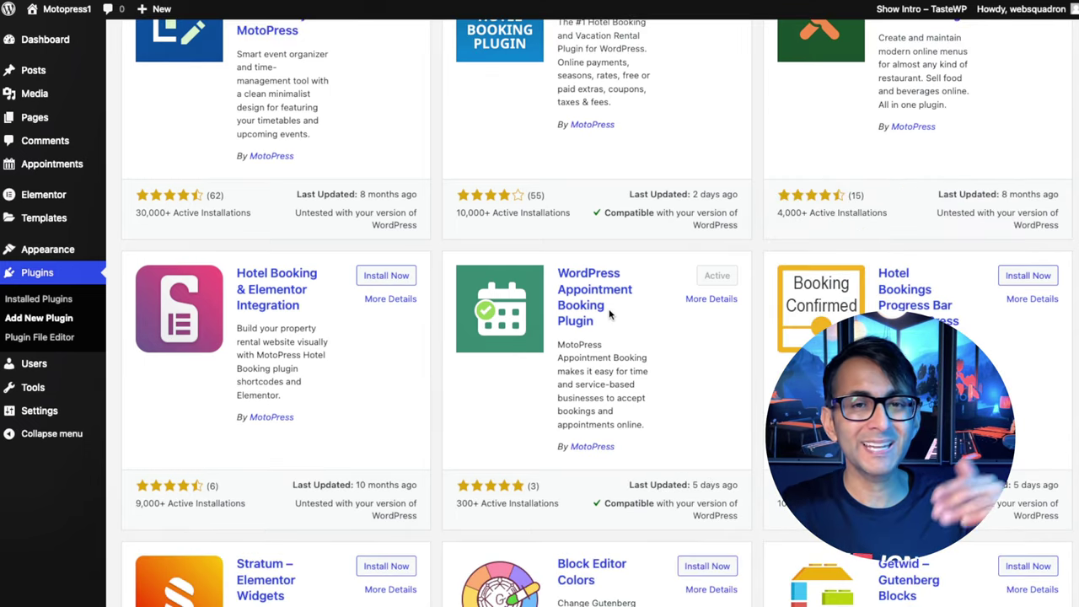
mouse_move(60, 217)
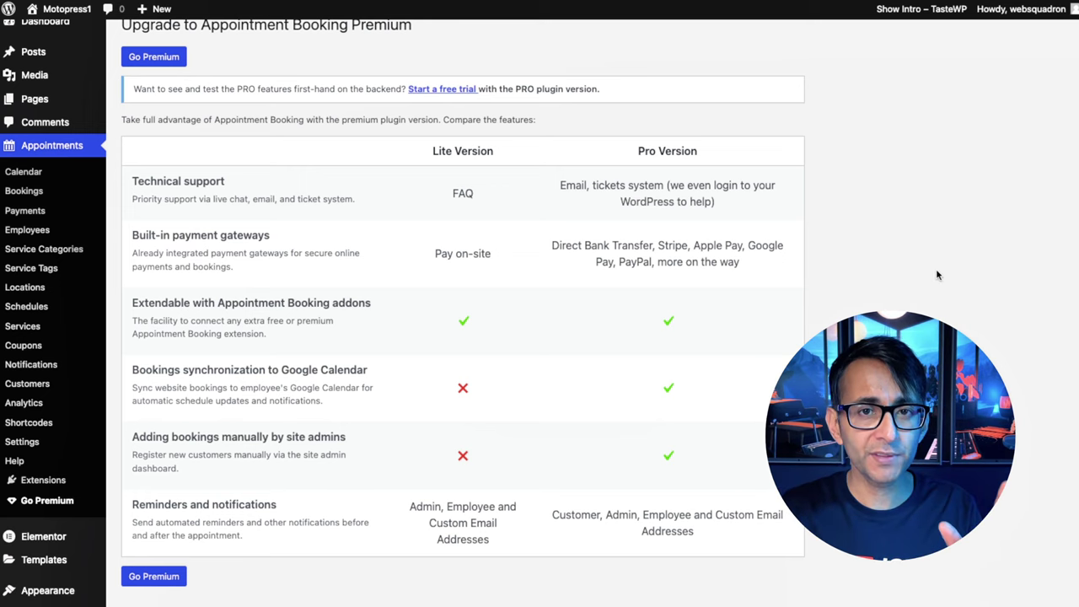
In Appointment Booking settings, set confirmation upon payment and allow multibooking.
left_click(22, 443)
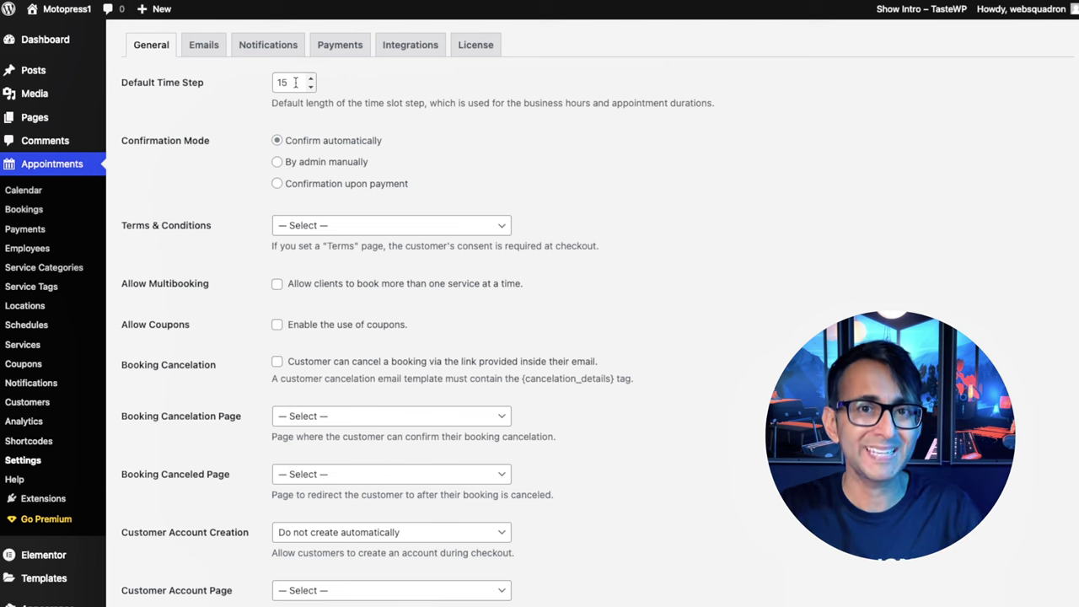
key("Tab")
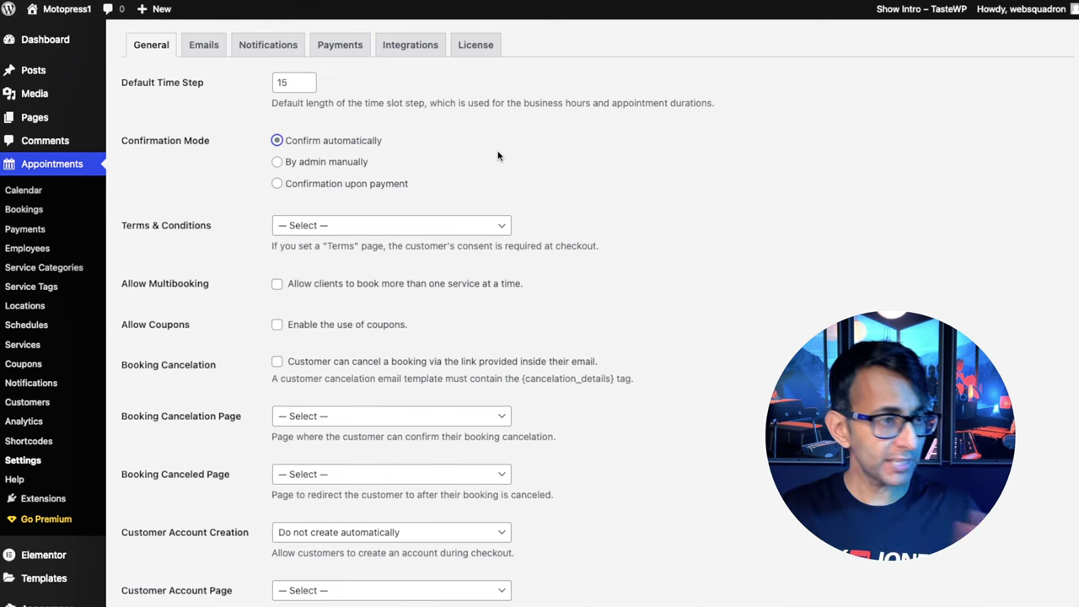
left_click(355, 165)
left_click(398, 185)
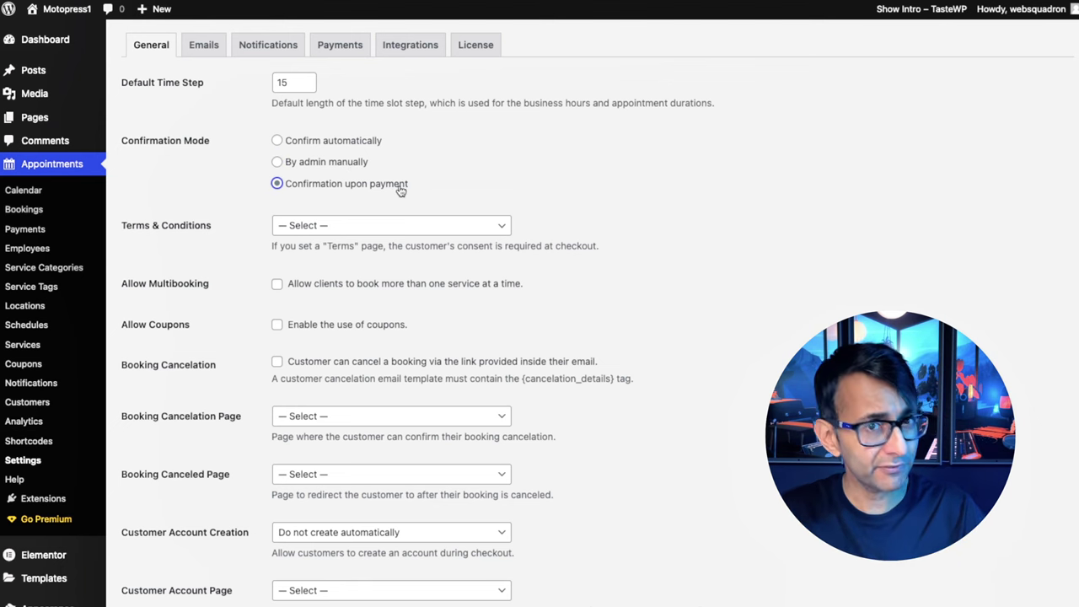
left_click(393, 228)
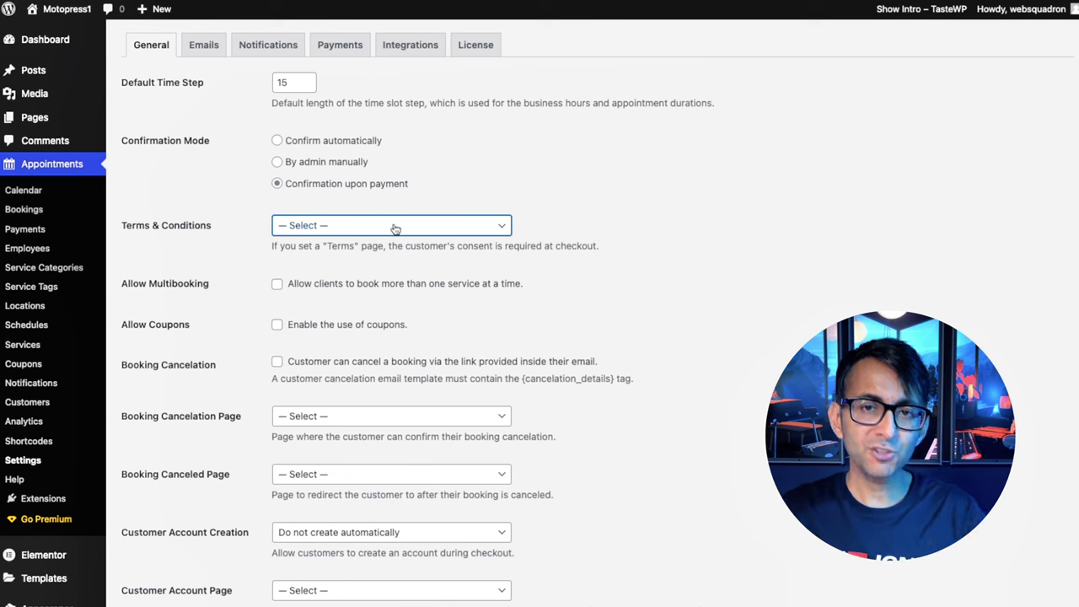
left_click(394, 226)
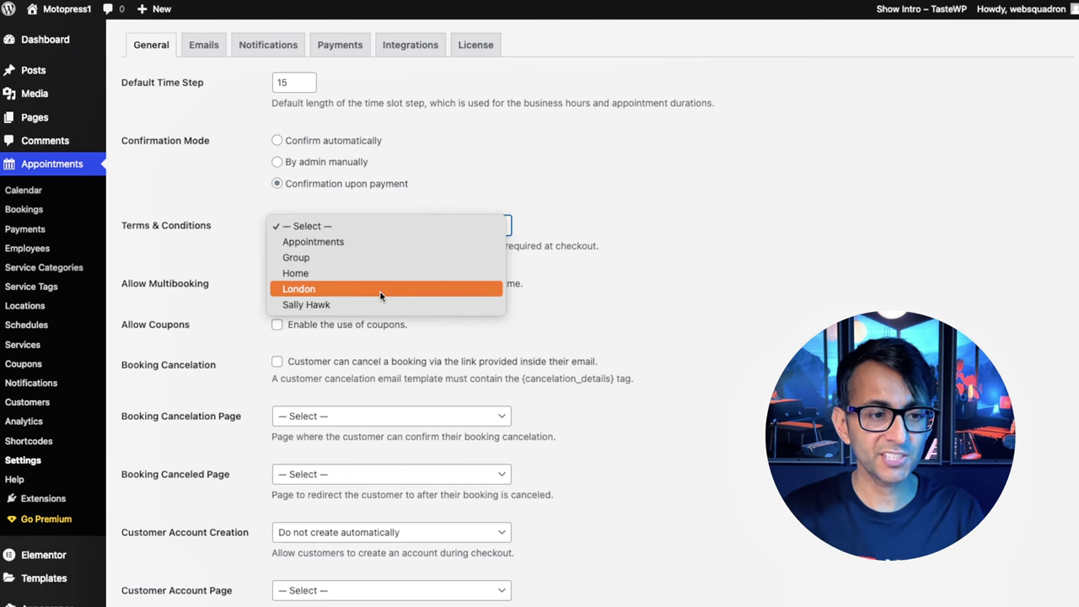
left_click(559, 187)
left_click(277, 285)
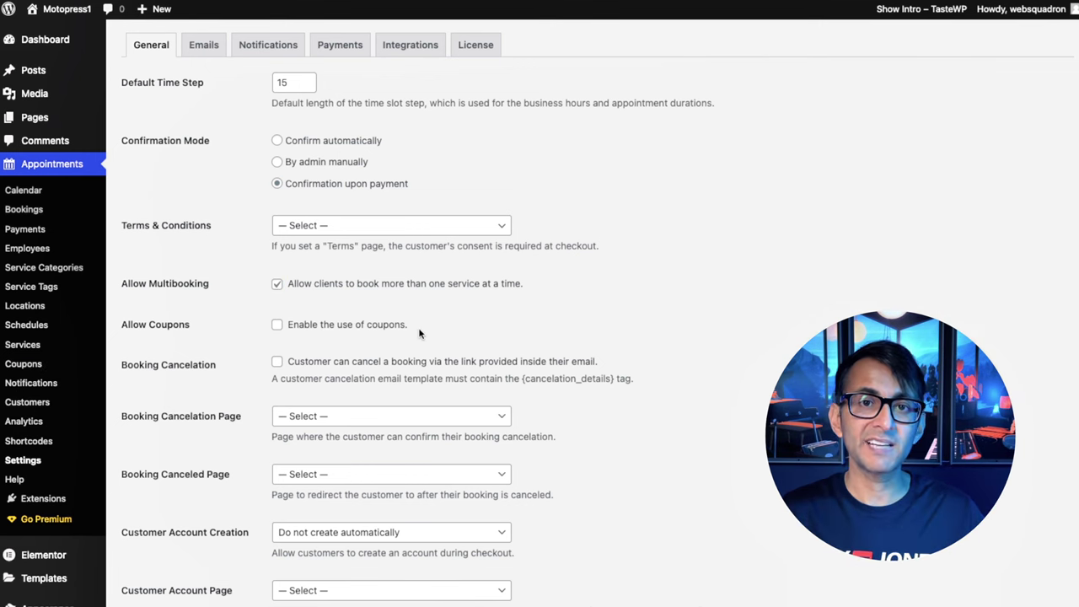
Keep Pound sterling as the currency and United Kingdom as the default country.
scroll(338, 371, "down", 2)
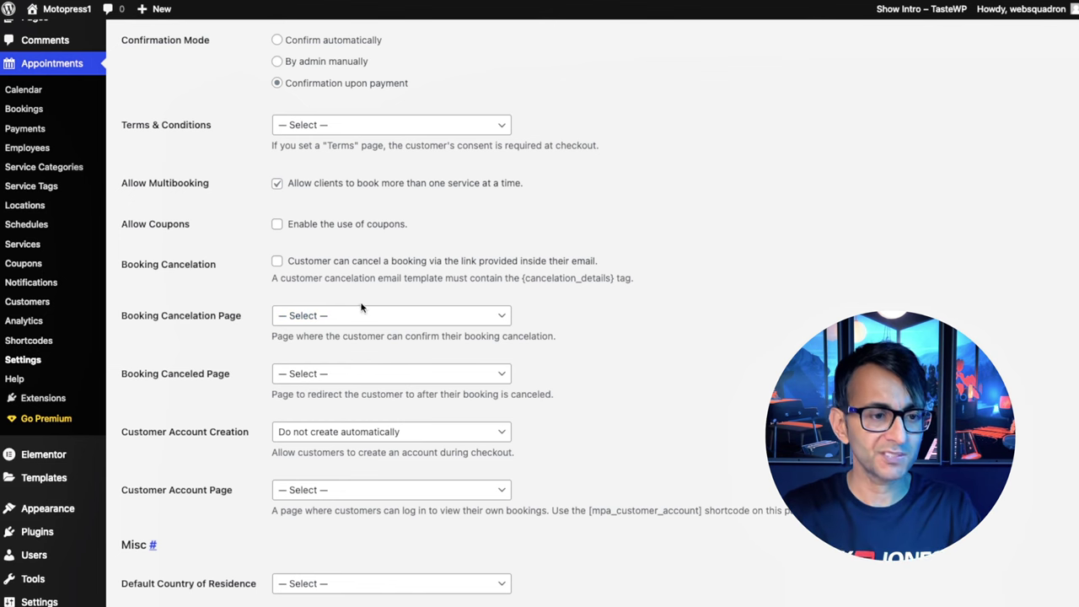
scroll(611, 459, "down", 2)
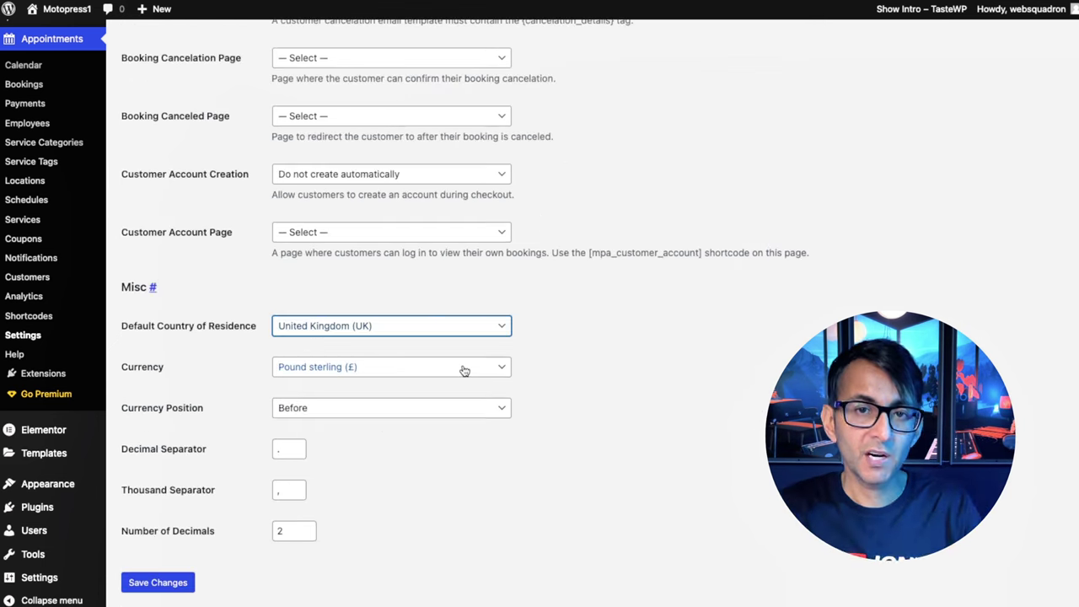
left_click(462, 368)
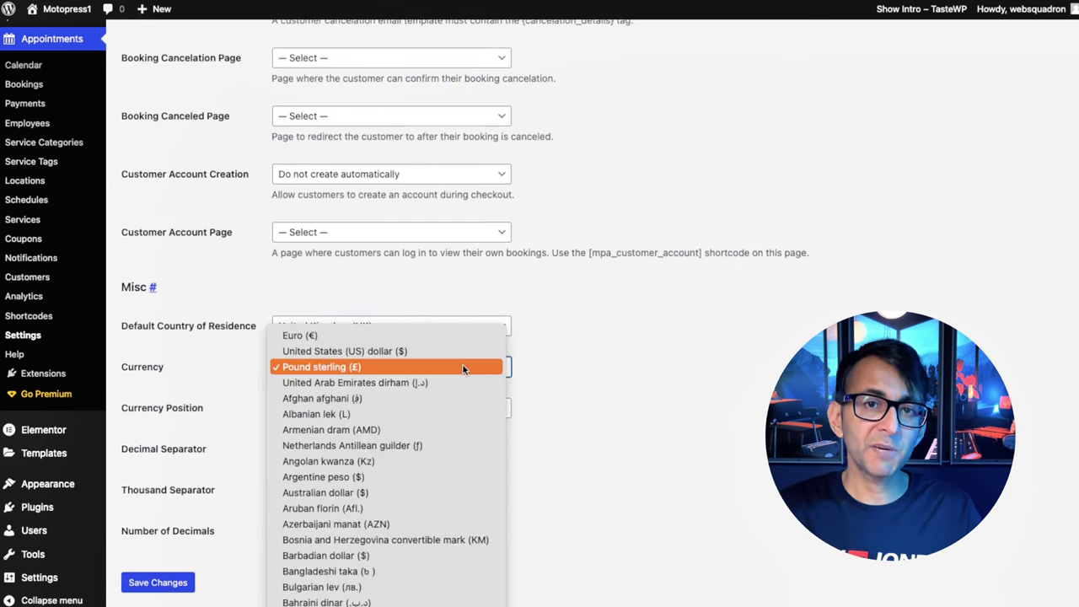
left_click(463, 363)
left_click(463, 325)
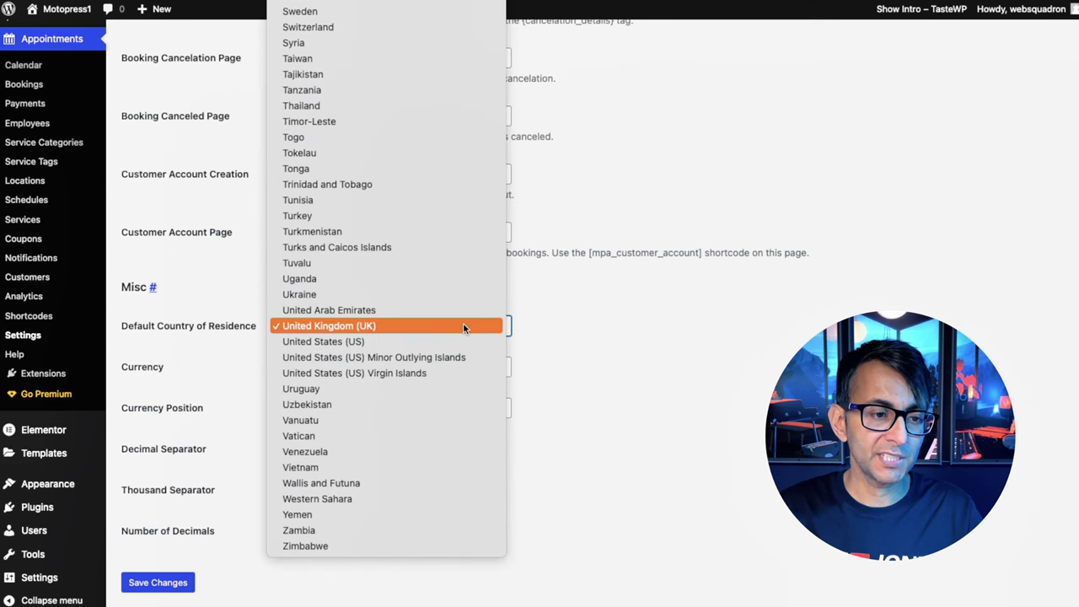
scroll(438, 280, "up", 3)
left_click(656, 346)
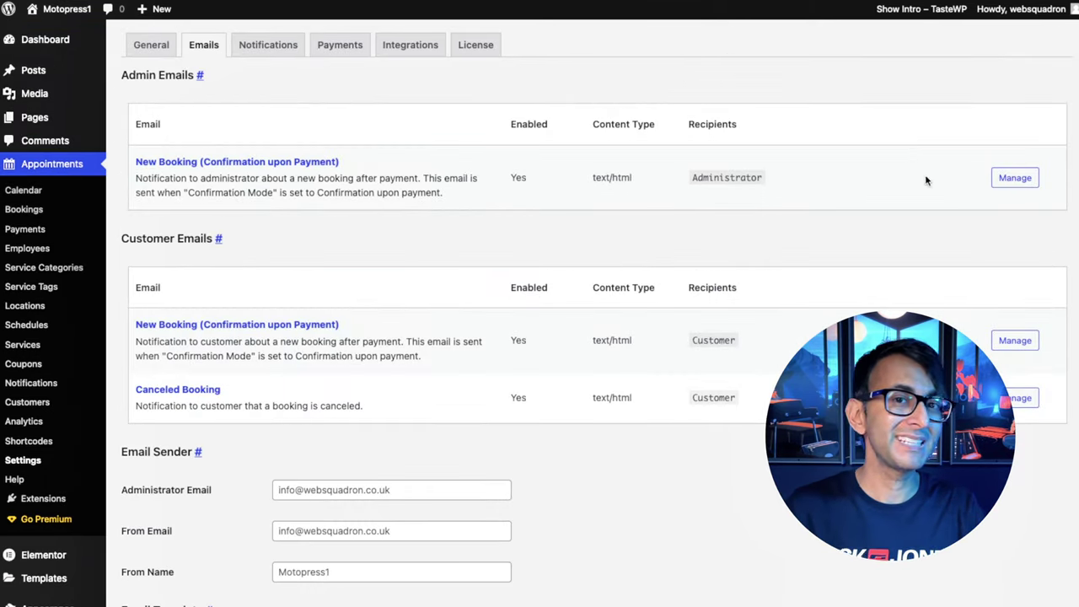
Open the admin New Booking email template and scroll through its message and tag lists.
left_click(1015, 180)
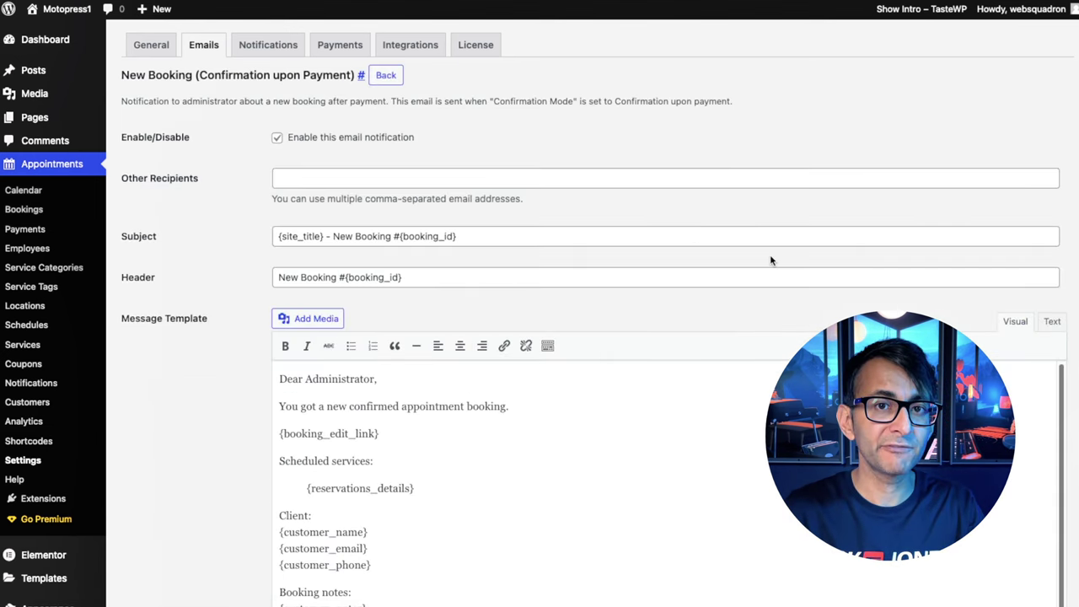
scroll(741, 266, "down", 1)
scroll(741, 266, "down", 5)
scroll(739, 366, "down", 2)
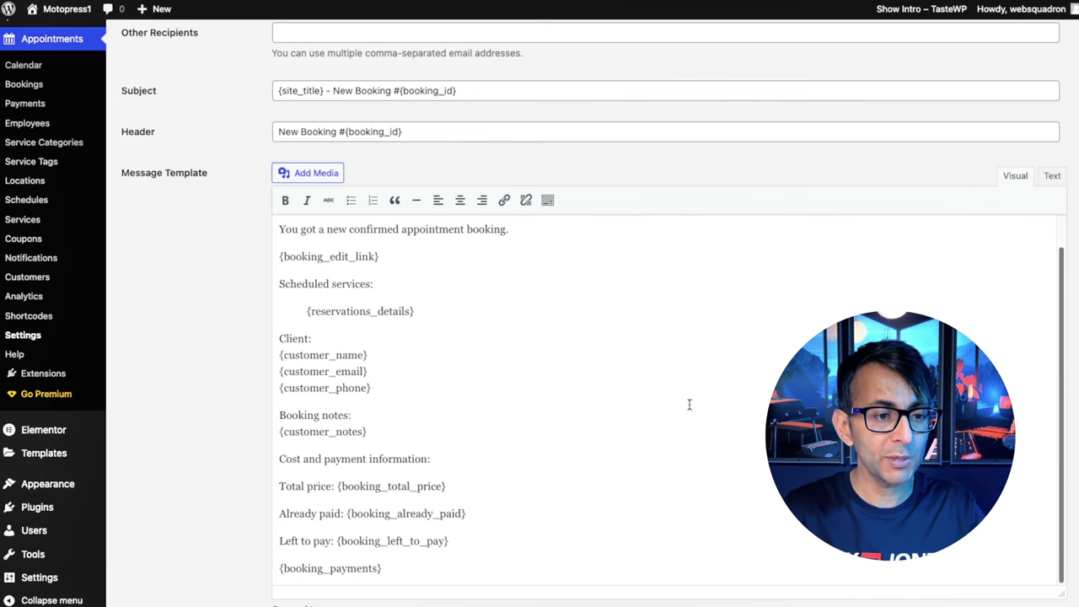
scroll(511, 381, "up", 2)
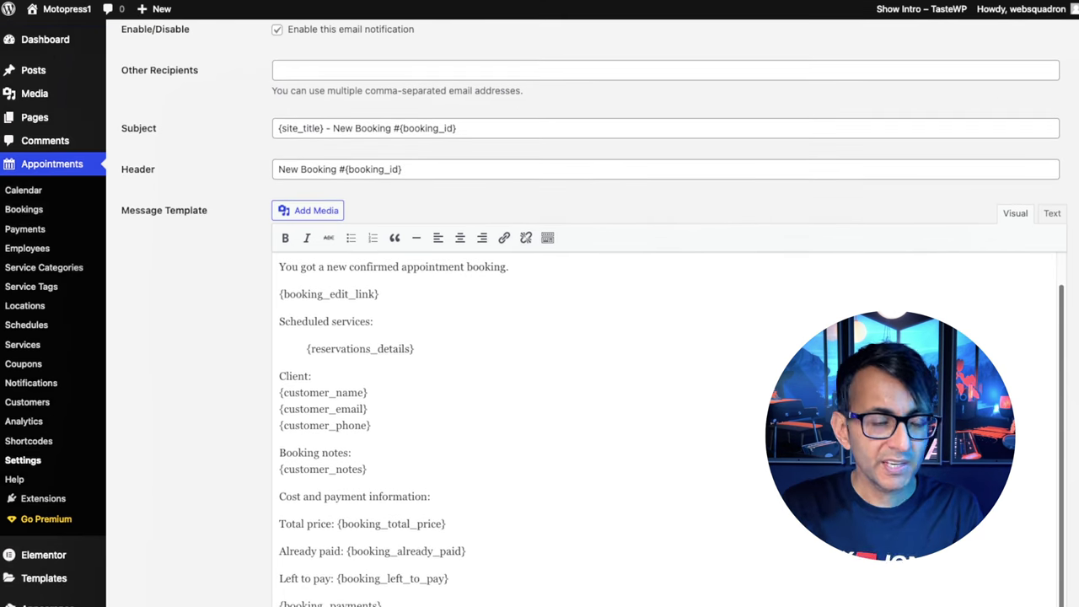
scroll(539, 337, "down", 2)
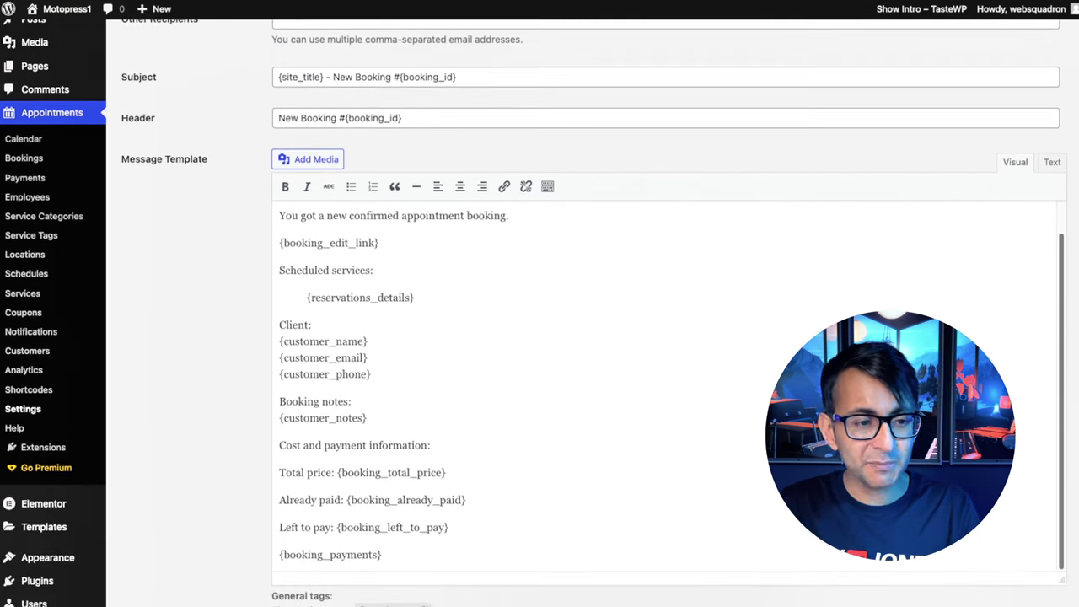
scroll(531, 397, "down", 10)
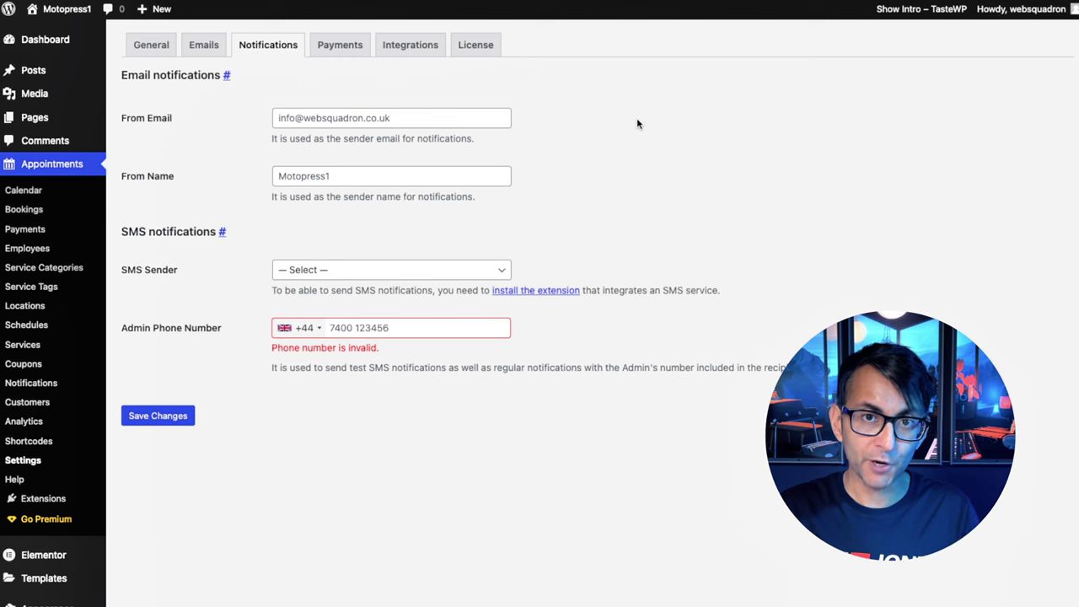
Follow the SMS extension link to the Appointment Booking extensions page.
left_click(557, 292)
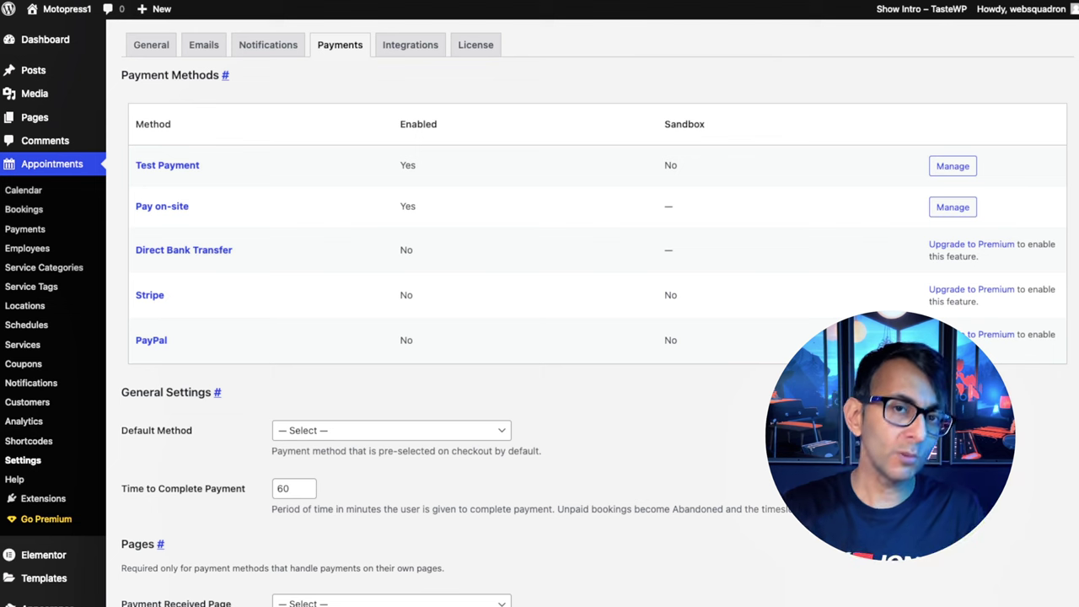
Make Pay on-site the default payment method and set the time to complete payment to 15.
scroll(173, 179, "down", 2)
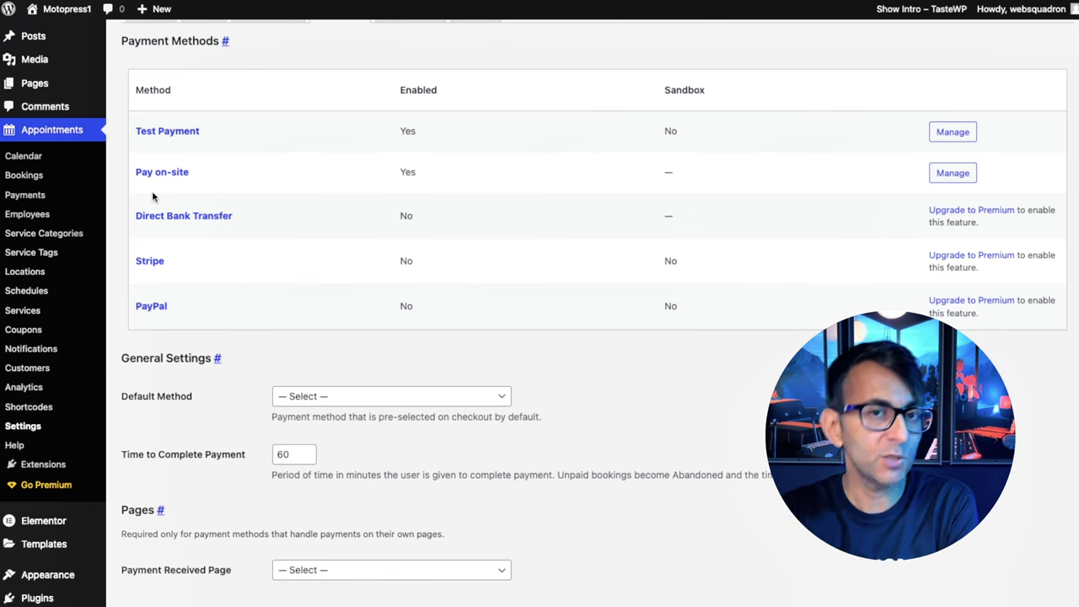
scroll(369, 385, "down", 1)
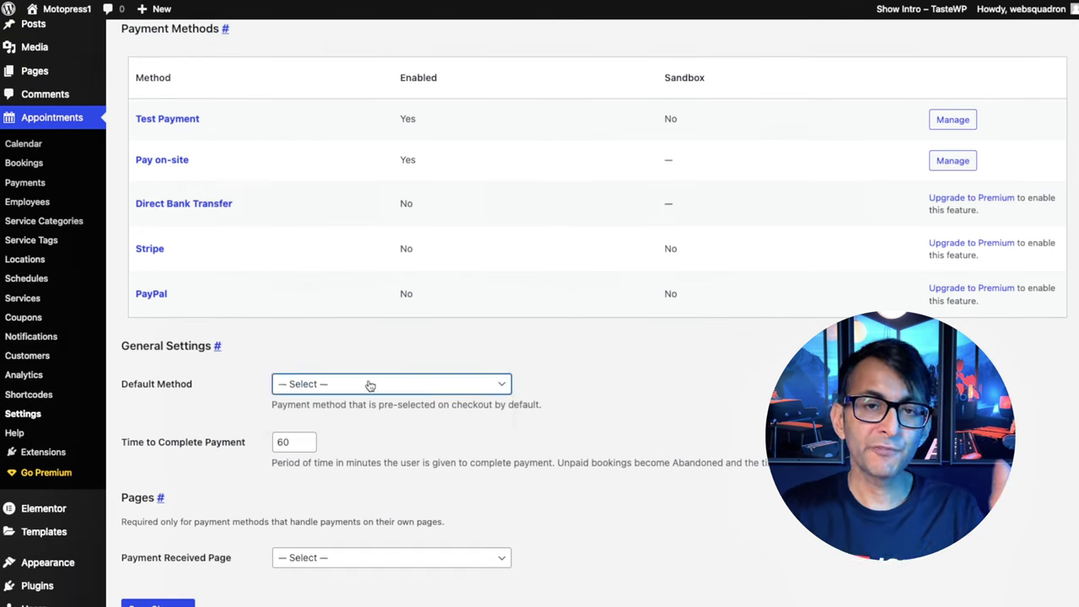
left_click(369, 385)
left_click(353, 413)
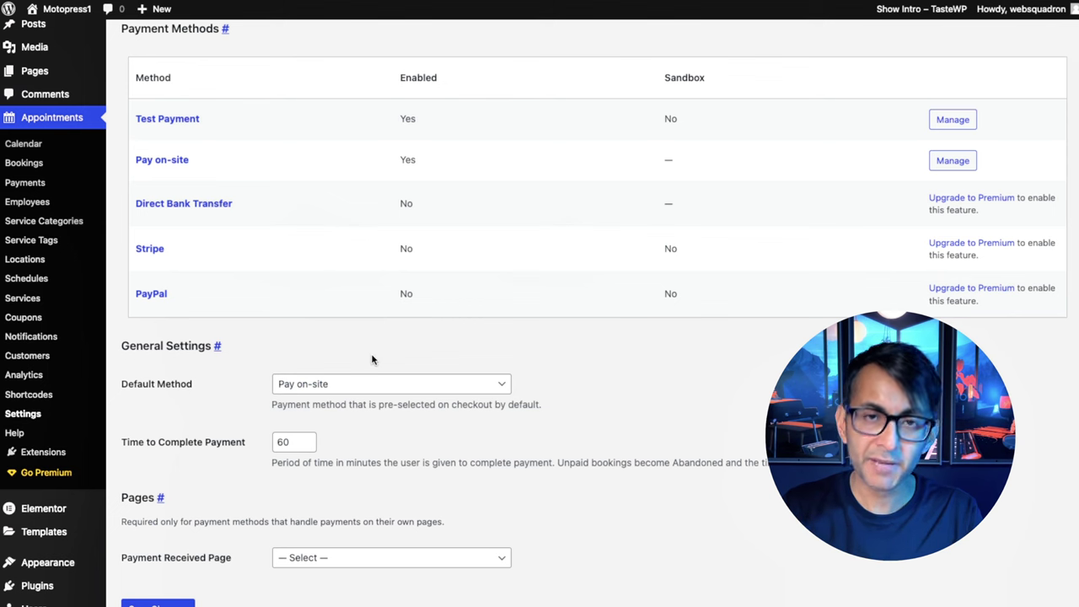
double_click(289, 441)
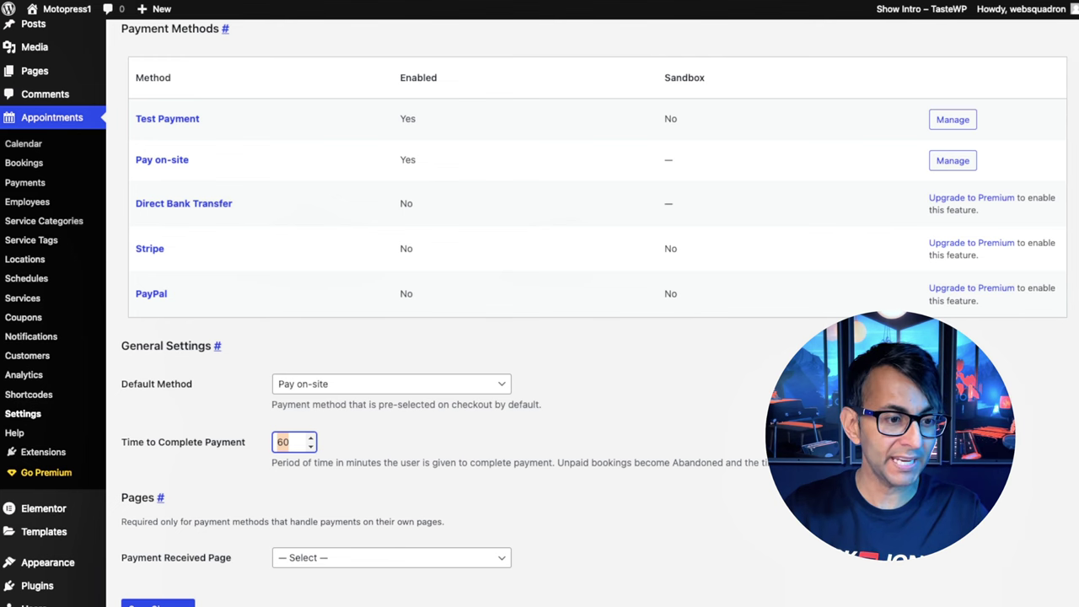
type("15")
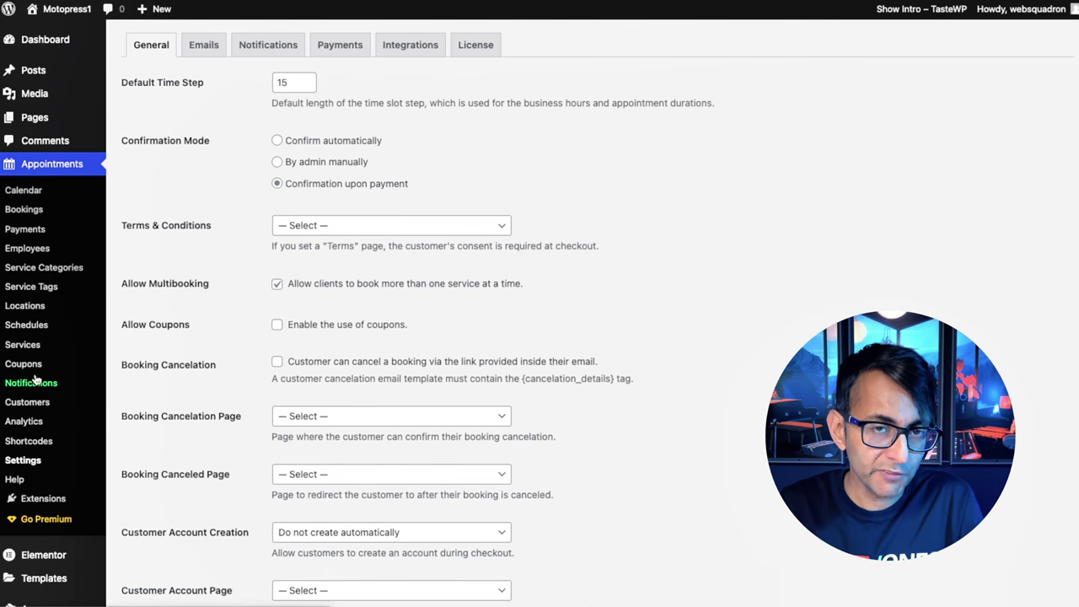
Open the appointments calendar, check its Services and Employees filters, and switch between Month, Week and Day views.
left_click(20, 190)
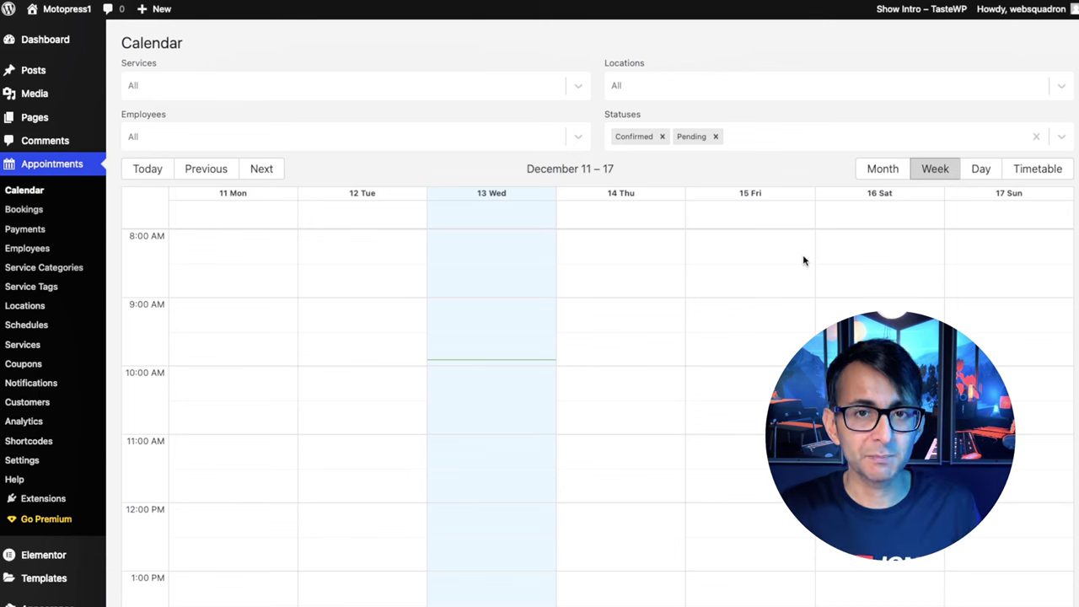
left_click(585, 93)
left_click(500, 60)
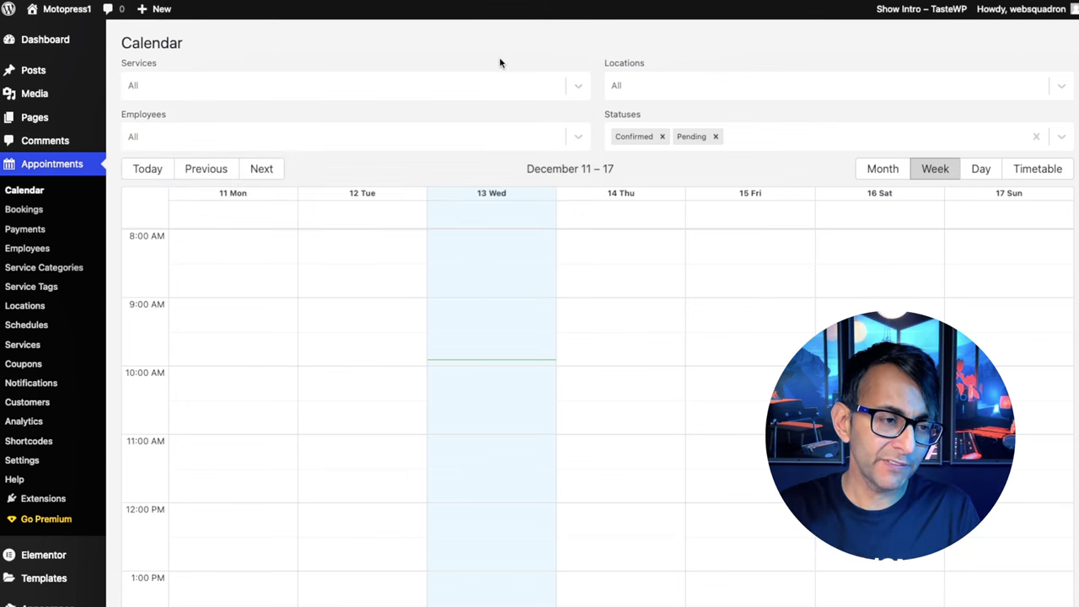
left_click(574, 135)
left_click(520, 35)
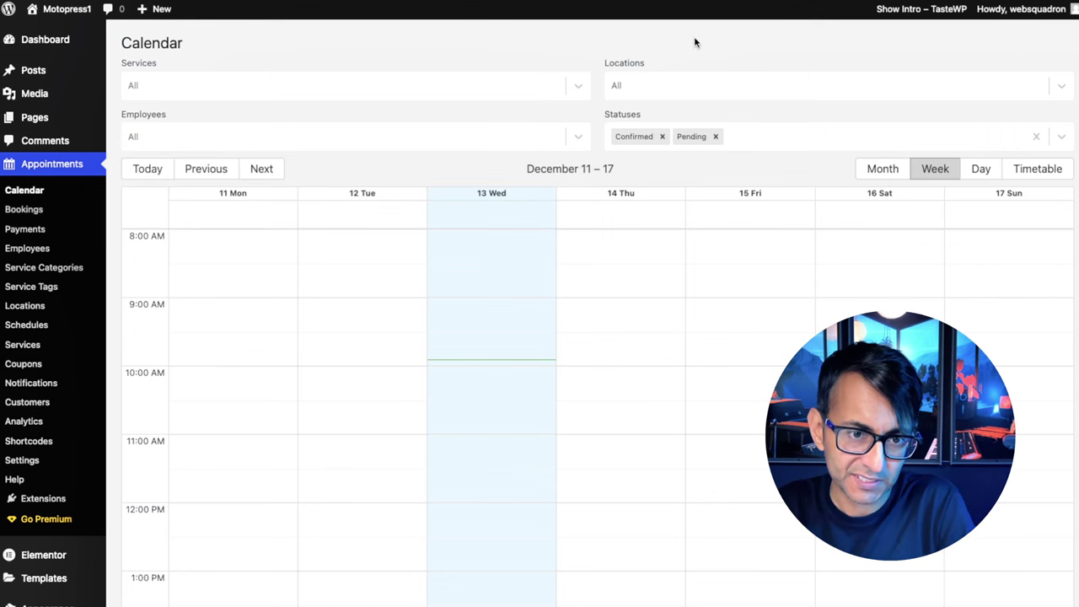
left_click(884, 169)
left_click(936, 171)
left_click(980, 168)
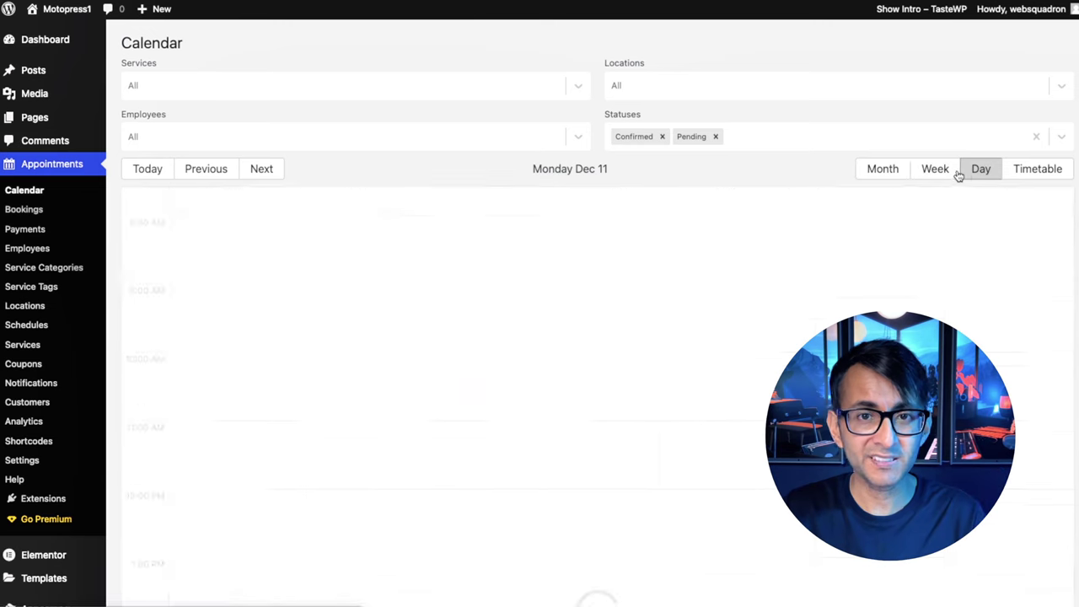
left_click(880, 170)
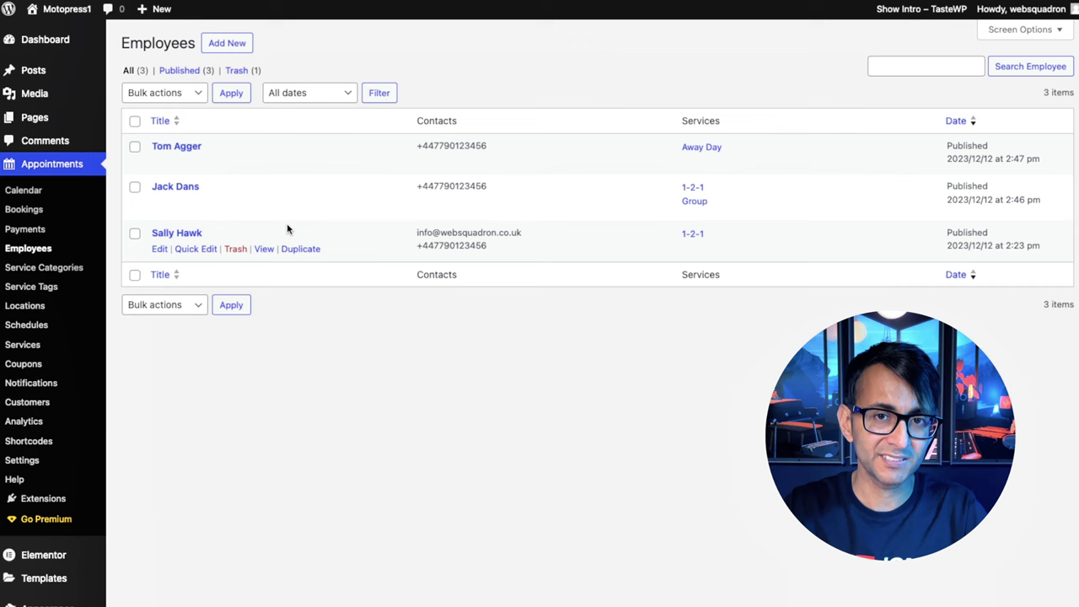
Open the employee's profile and review its contact information, LinkedIn and other social rows, and additional details.
left_click(159, 250)
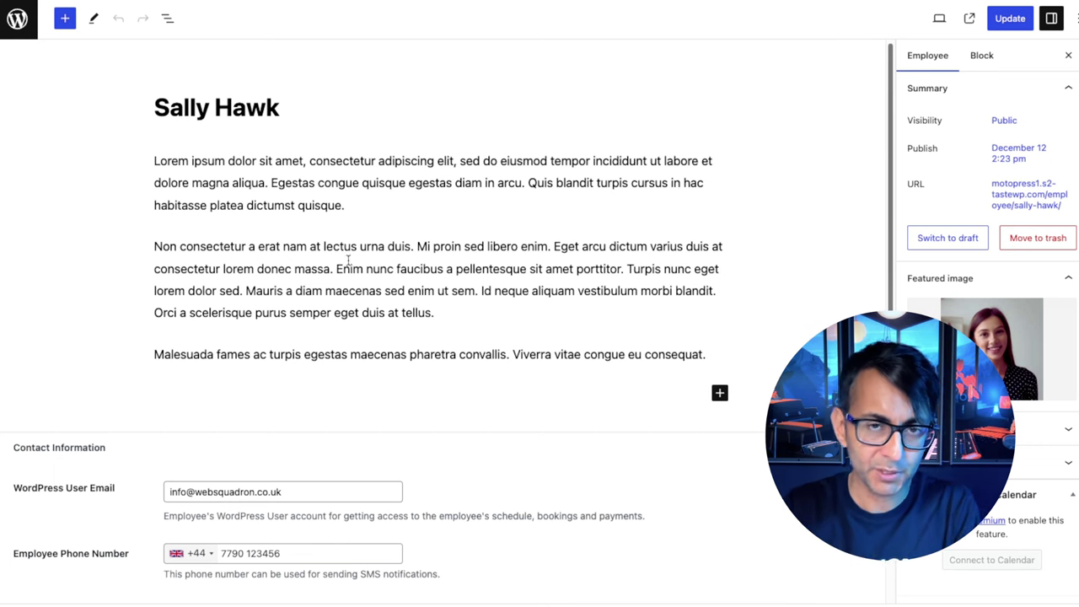
mouse_move(987, 325)
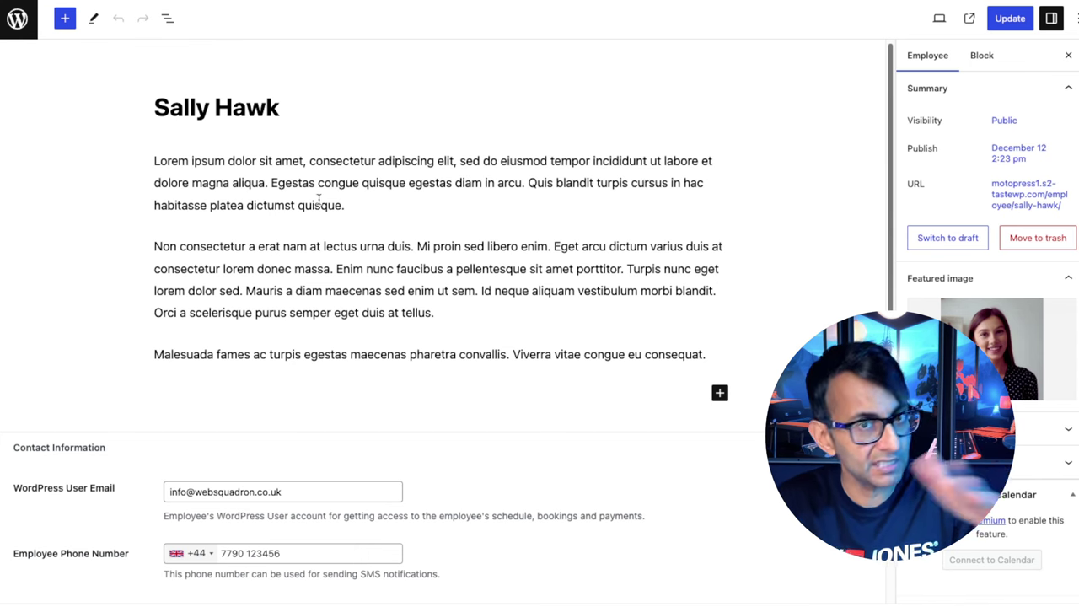
scroll(633, 272, "down", 3)
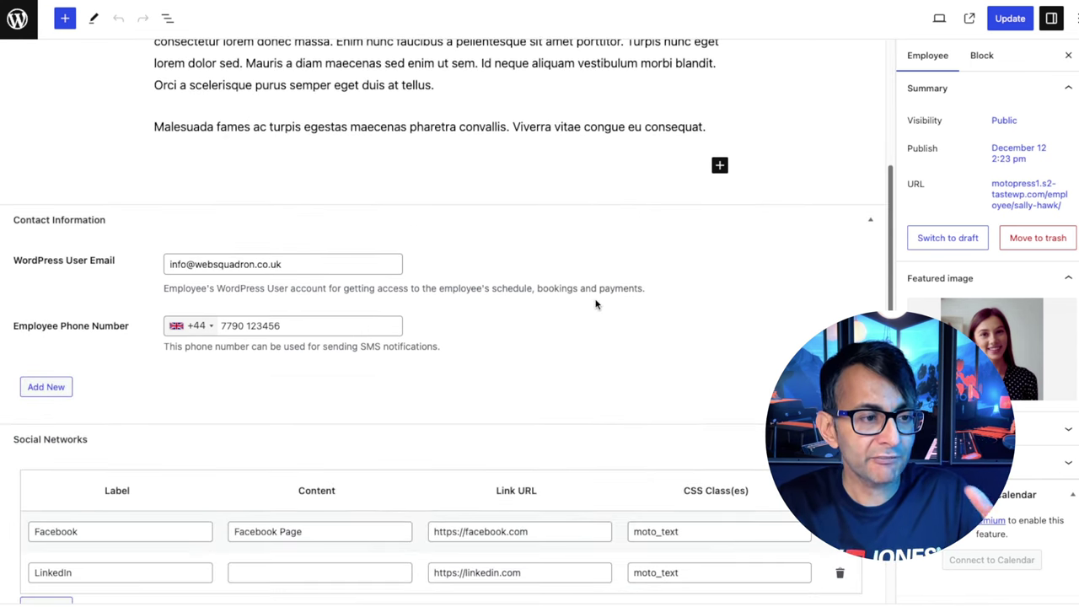
scroll(595, 305, "down", 1)
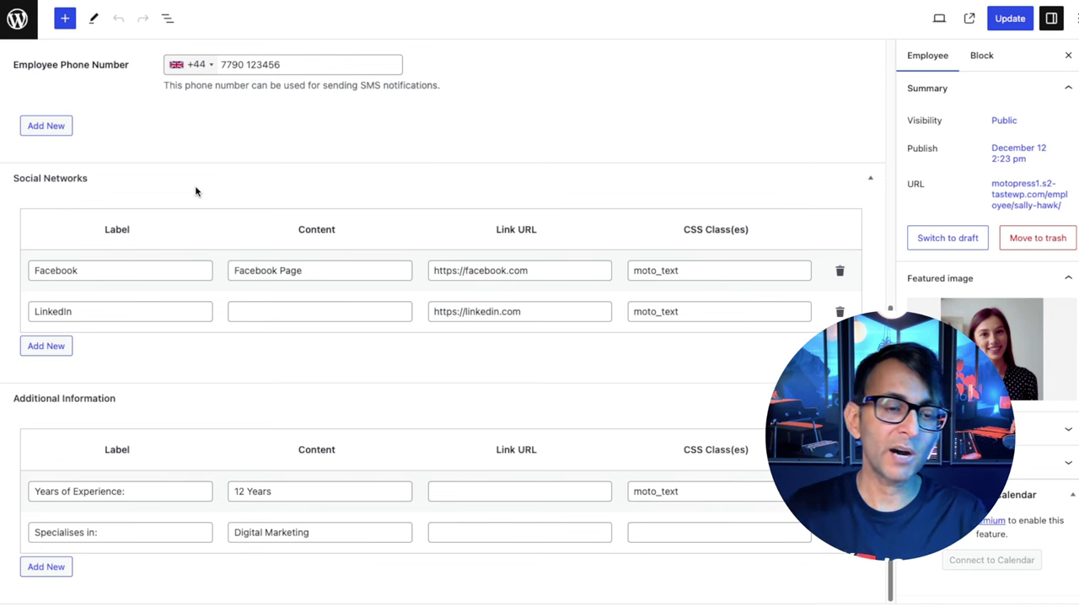
left_click(265, 311)
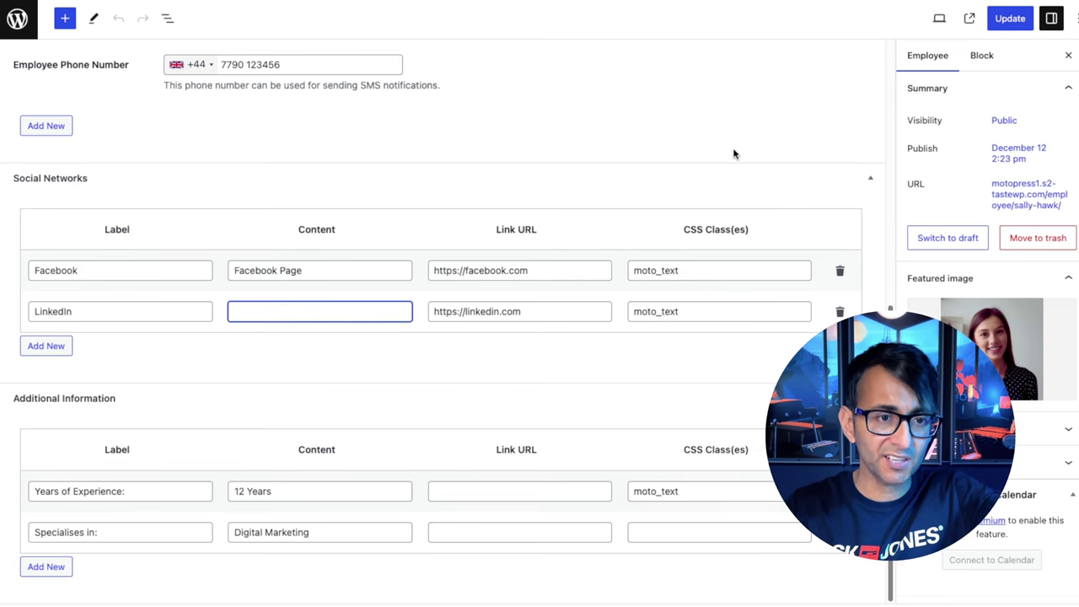
scroll(548, 194, "up", 6)
scroll(414, 260, "down", 6)
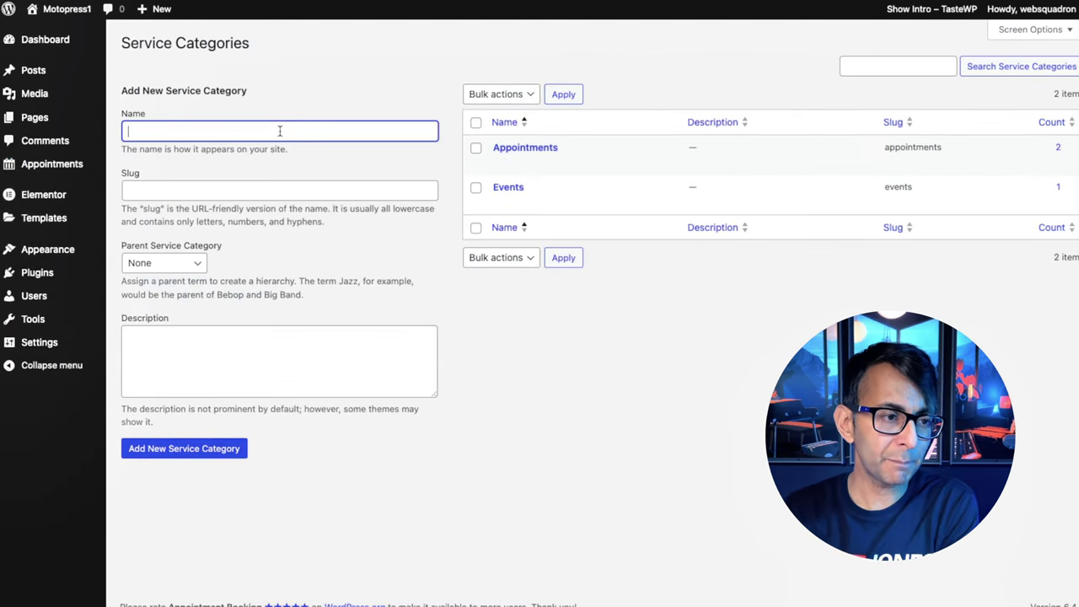
Add 'Consultation' as a new service category, with slug consultation.
type("Consultation")
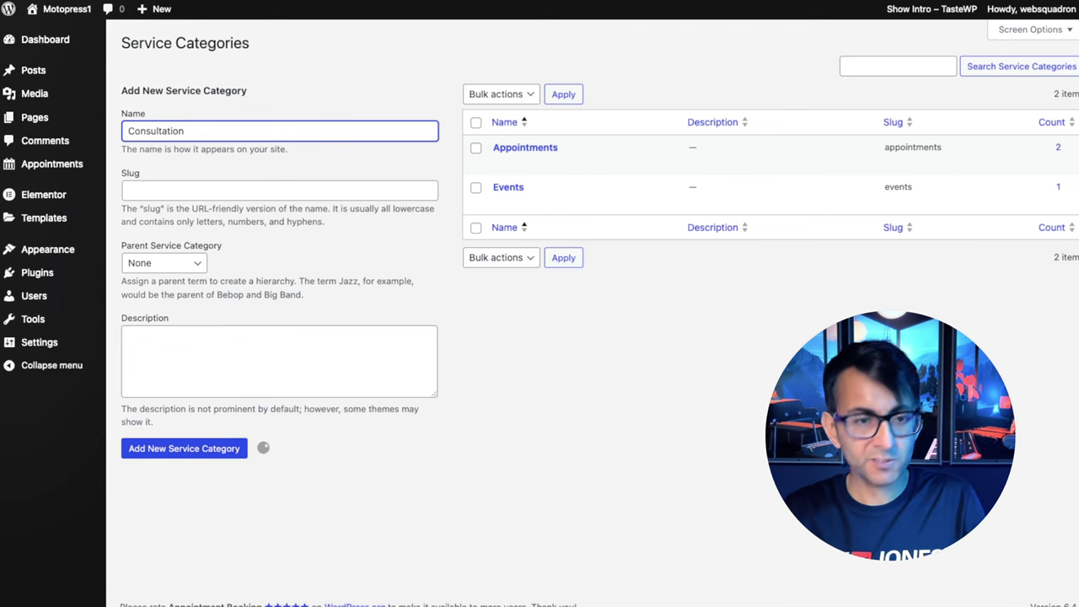
left_click(240, 447)
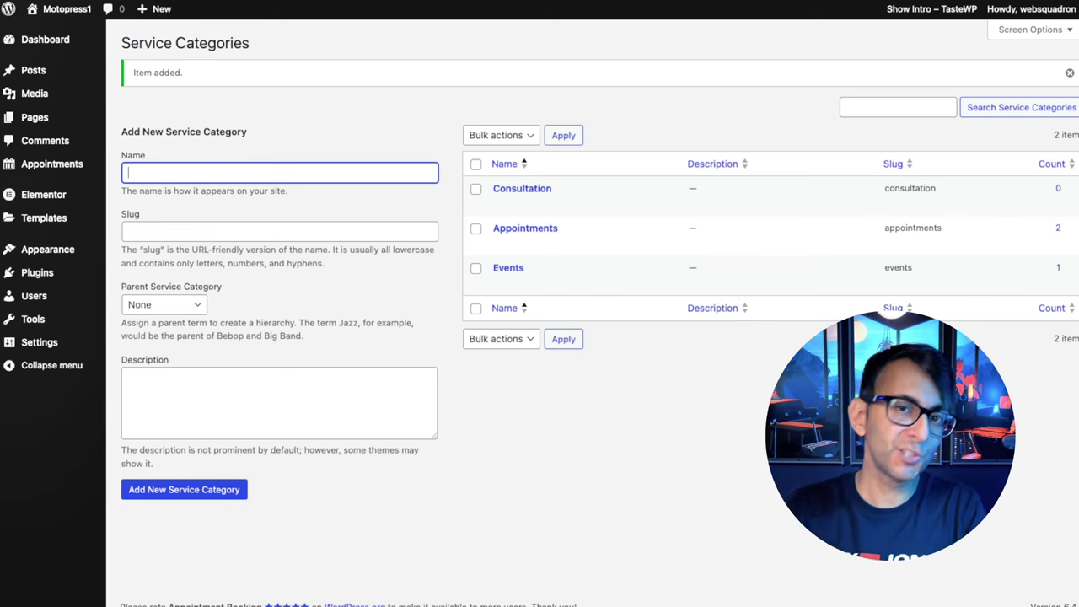
Publish a new location titled 'Germany', then go to the Schedules list.
mouse_move(51, 163)
left_click(139, 282)
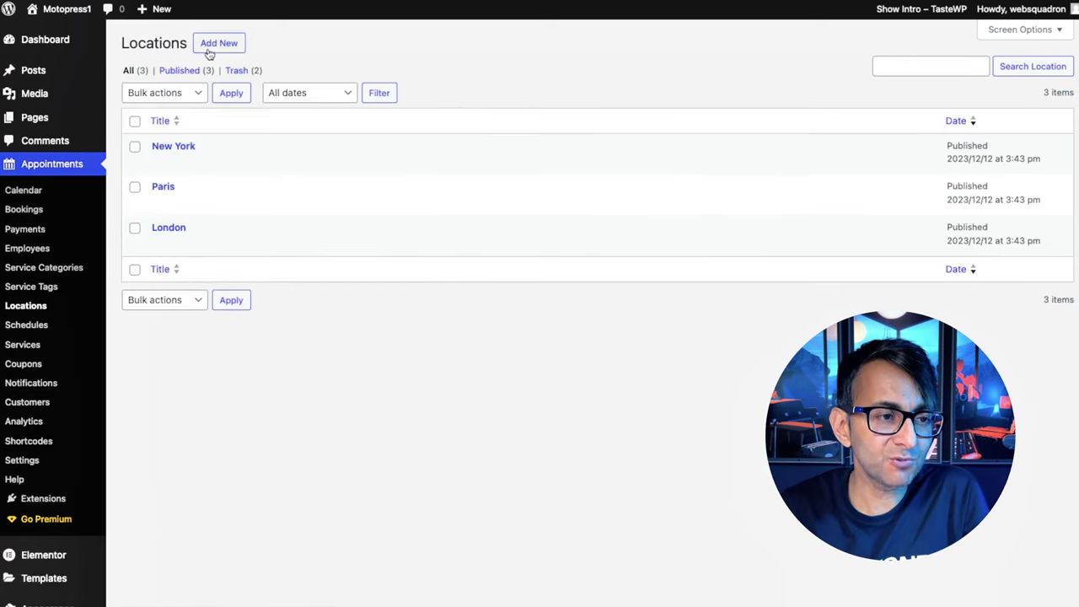
left_click(241, 44)
left_click(233, 110)
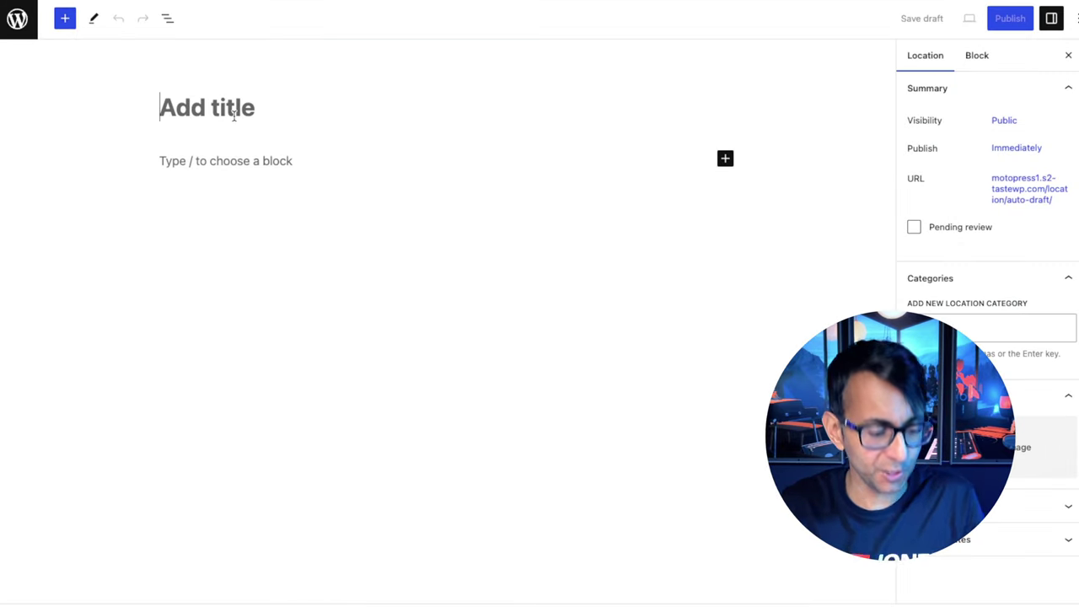
type("Germany")
left_click(1003, 18)
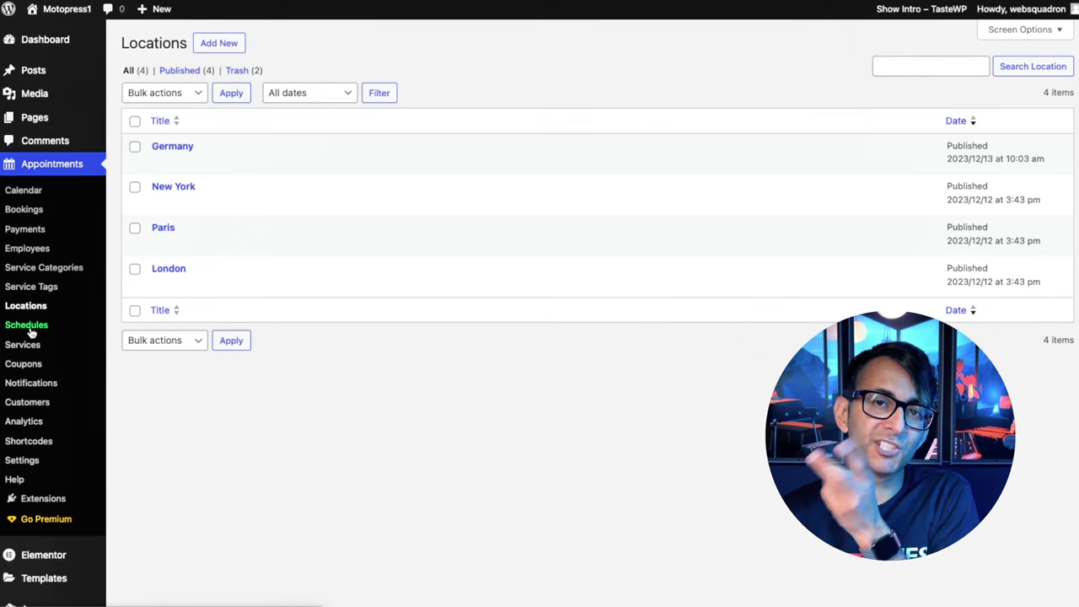
left_click(30, 329)
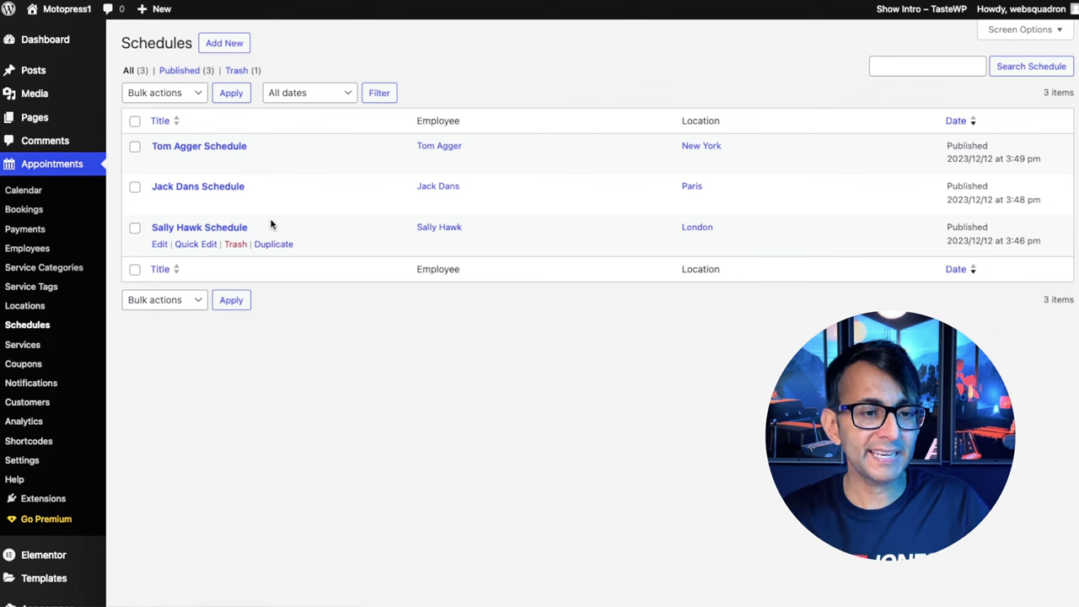
Open an employee's schedule, keep its employee and London main location, and view the timetable.
left_click(159, 244)
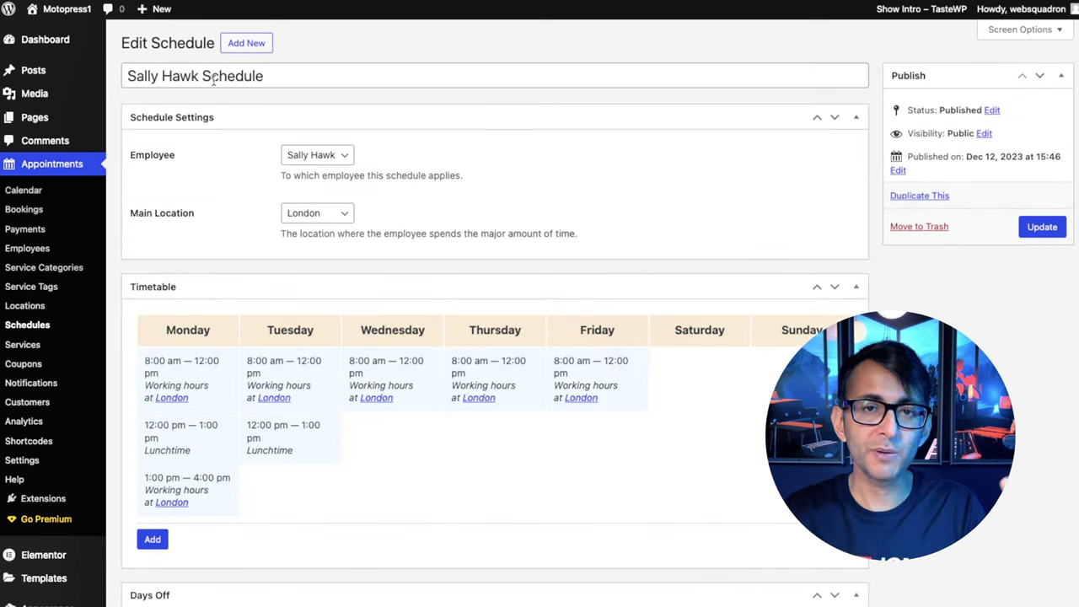
left_click(317, 155)
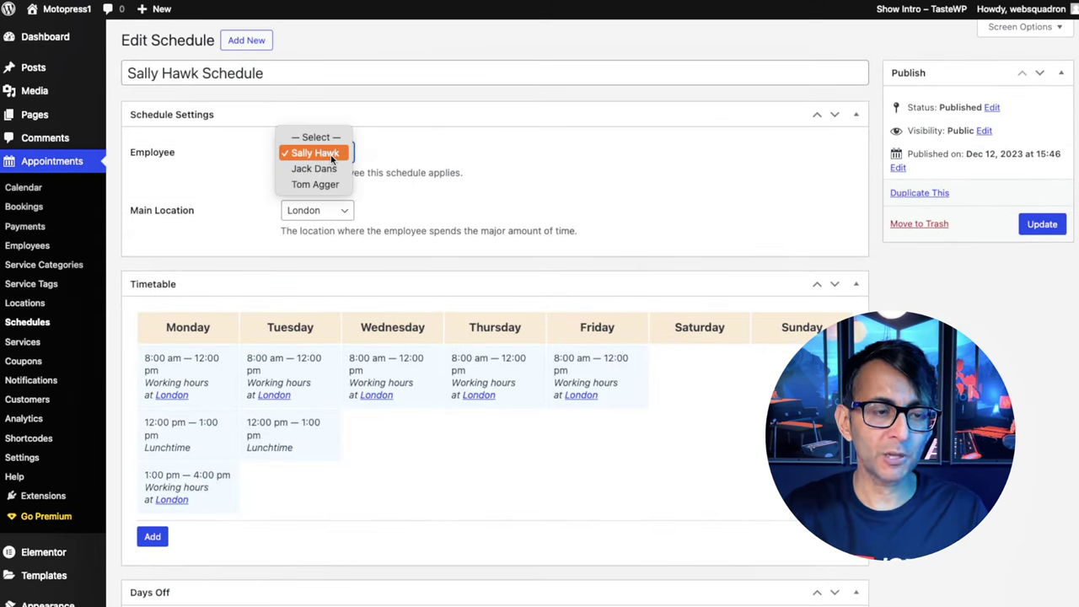
left_click(331, 154)
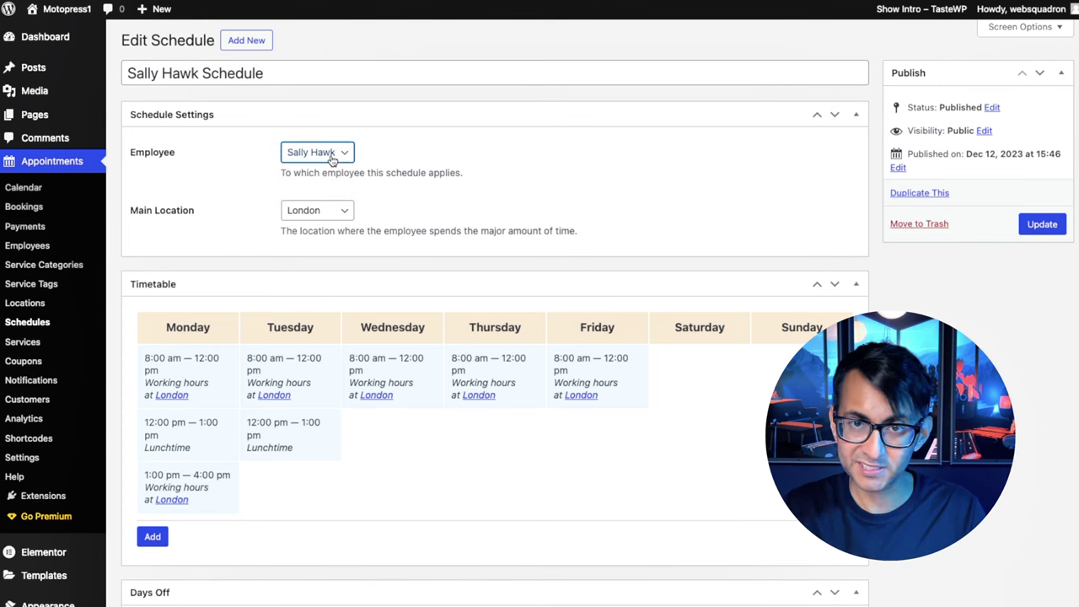
left_click(335, 210)
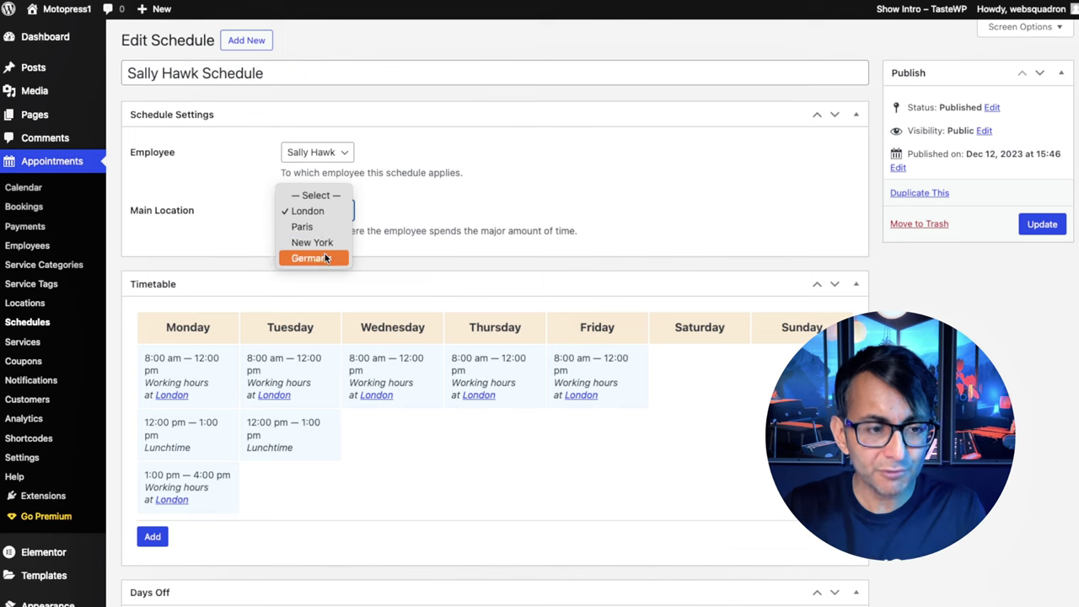
left_click(324, 212)
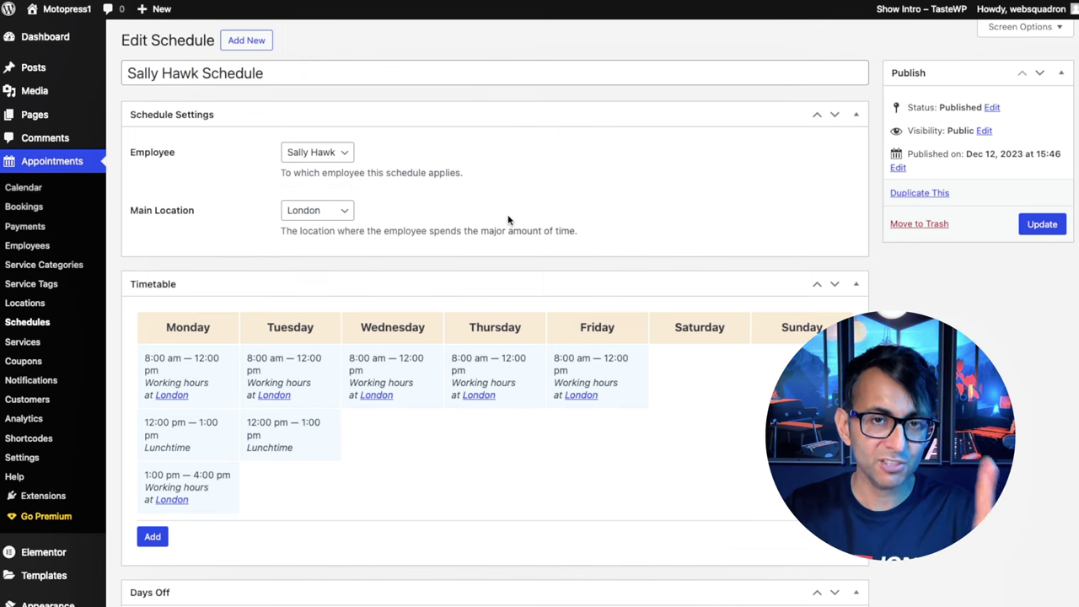
scroll(506, 222, "down", 3)
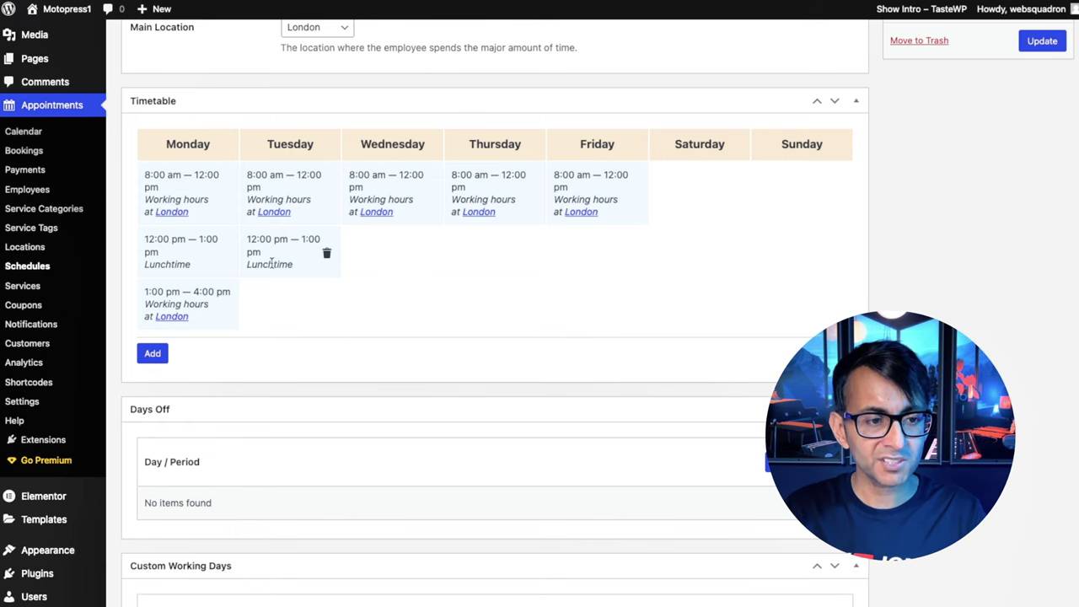
Add a Tuesday 1:00–4:00 pm Working hours slot at the Paris location to the timetable.
left_click(153, 353)
left_click(340, 364)
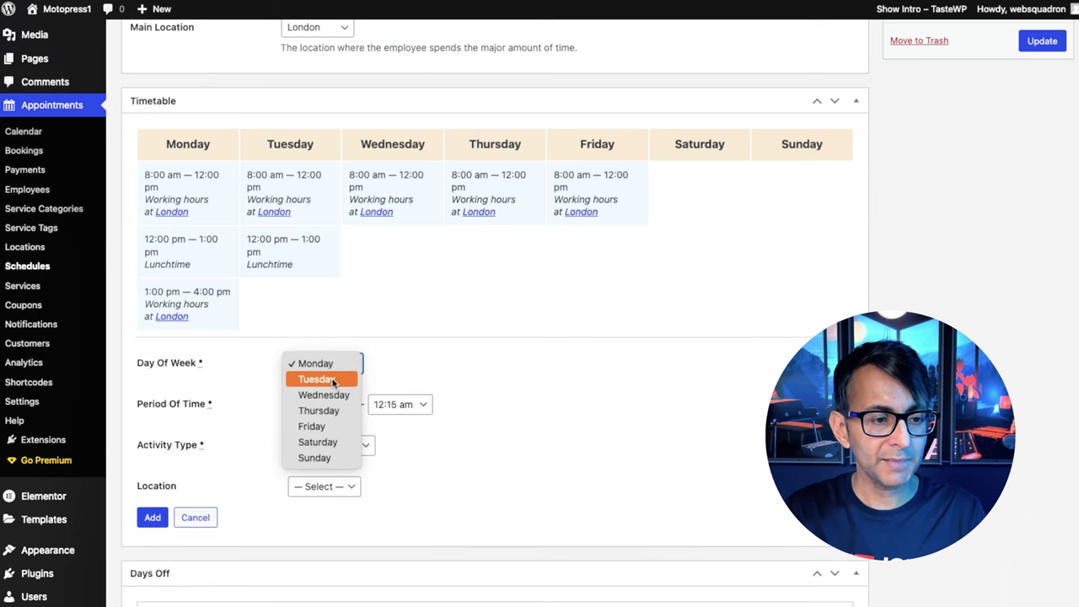
left_click(313, 379)
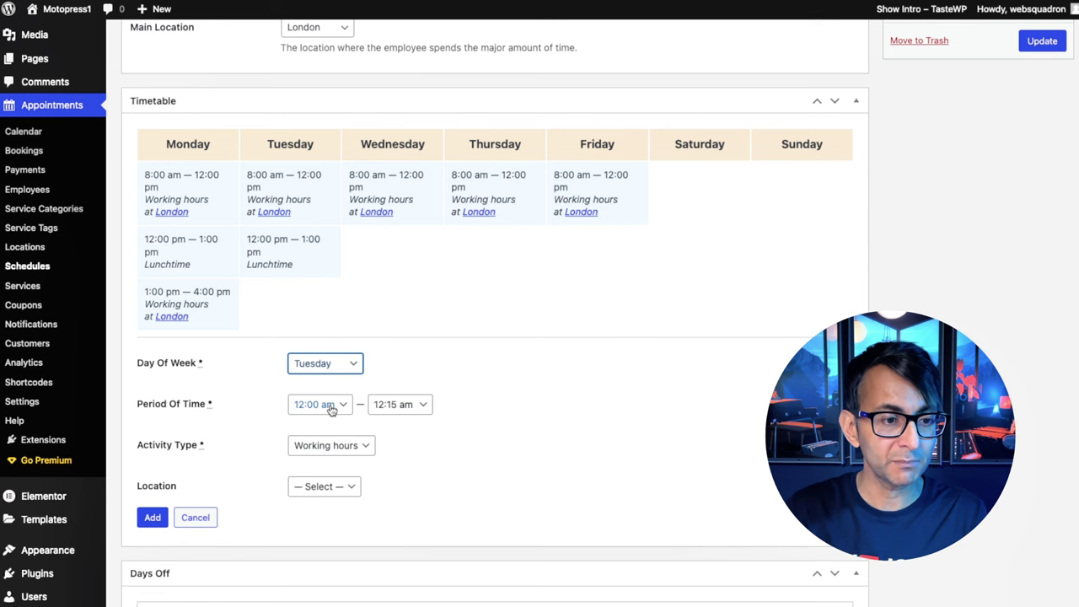
left_click(331, 408)
left_click(333, 573)
left_click(351, 444)
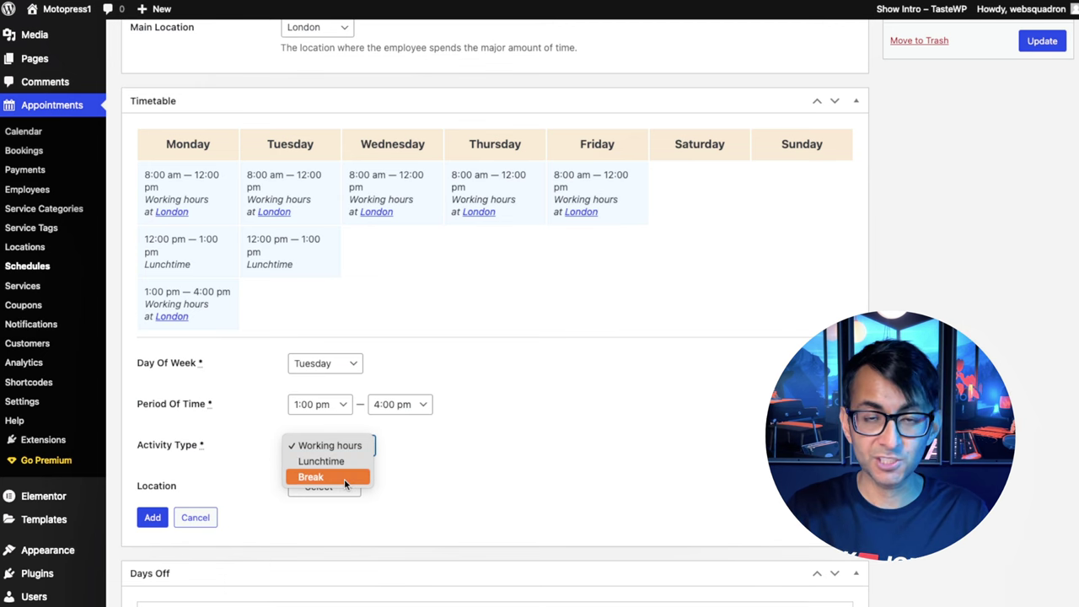
left_click(343, 444)
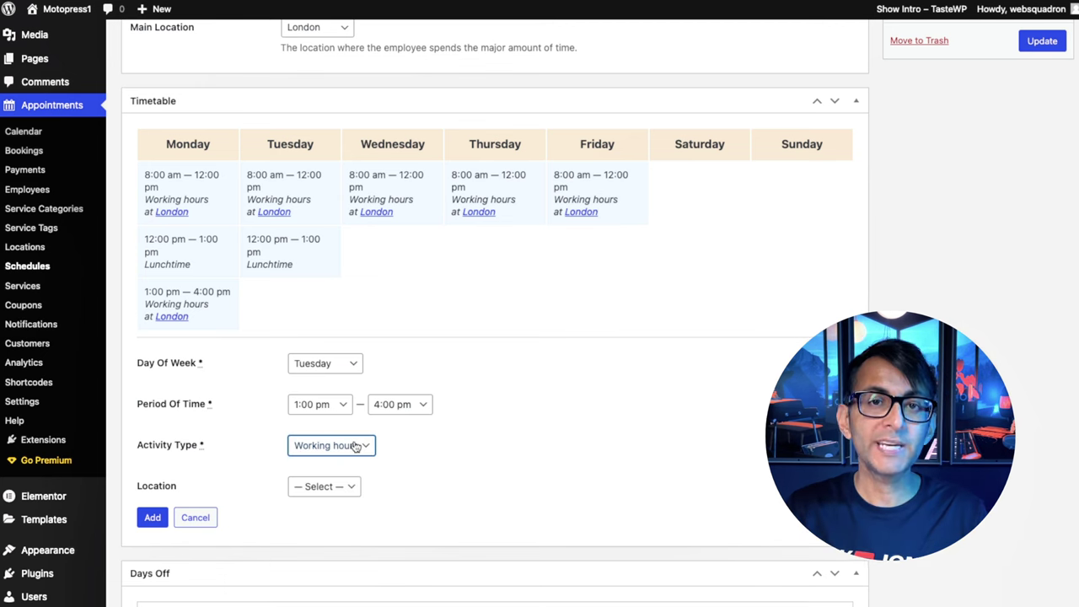
left_click(322, 490)
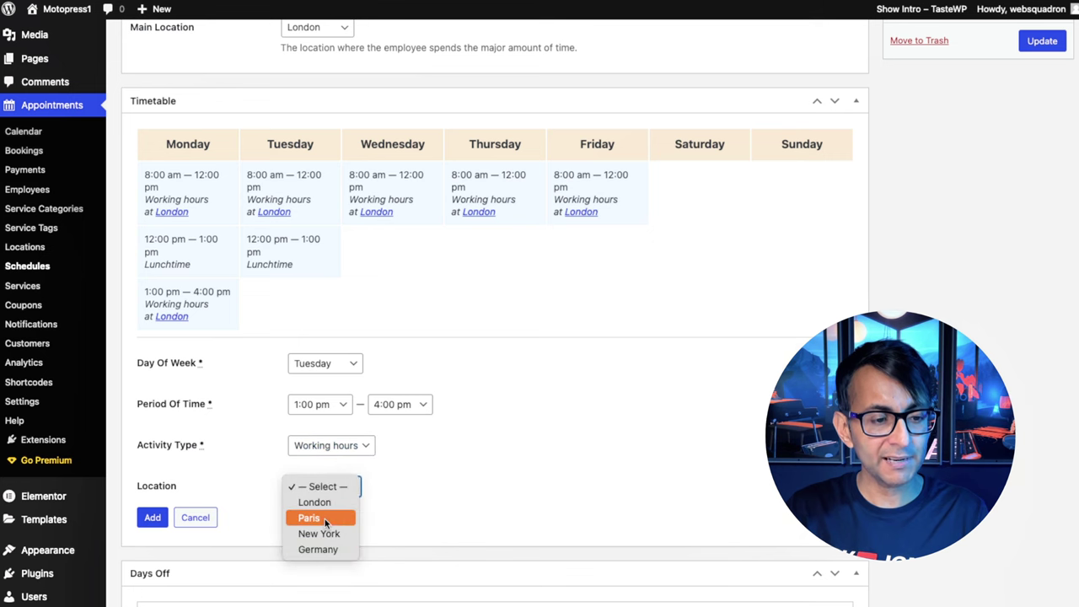
left_click(322, 517)
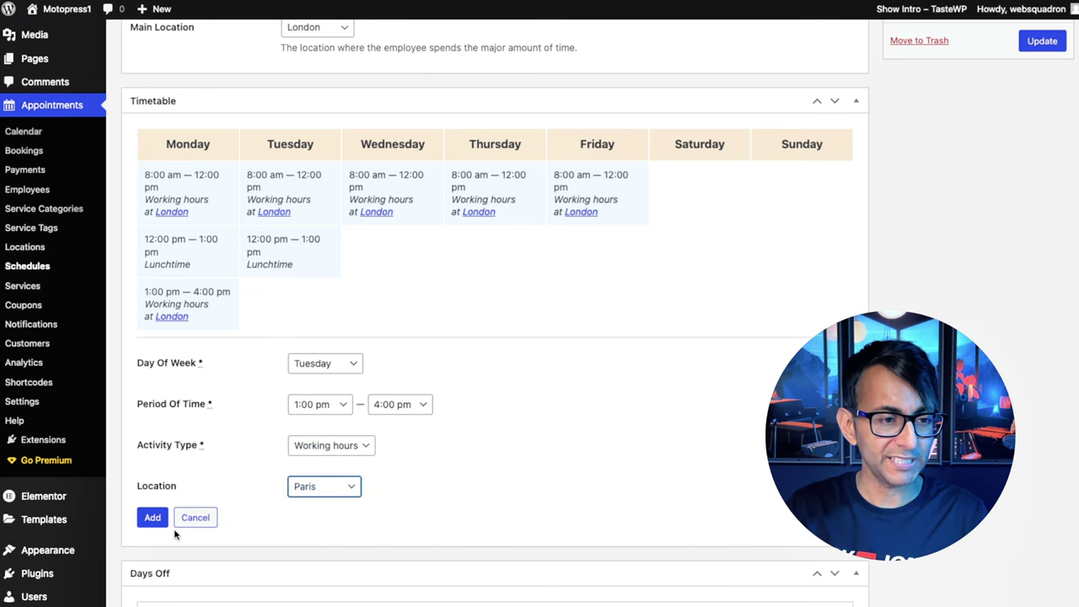
left_click(151, 517)
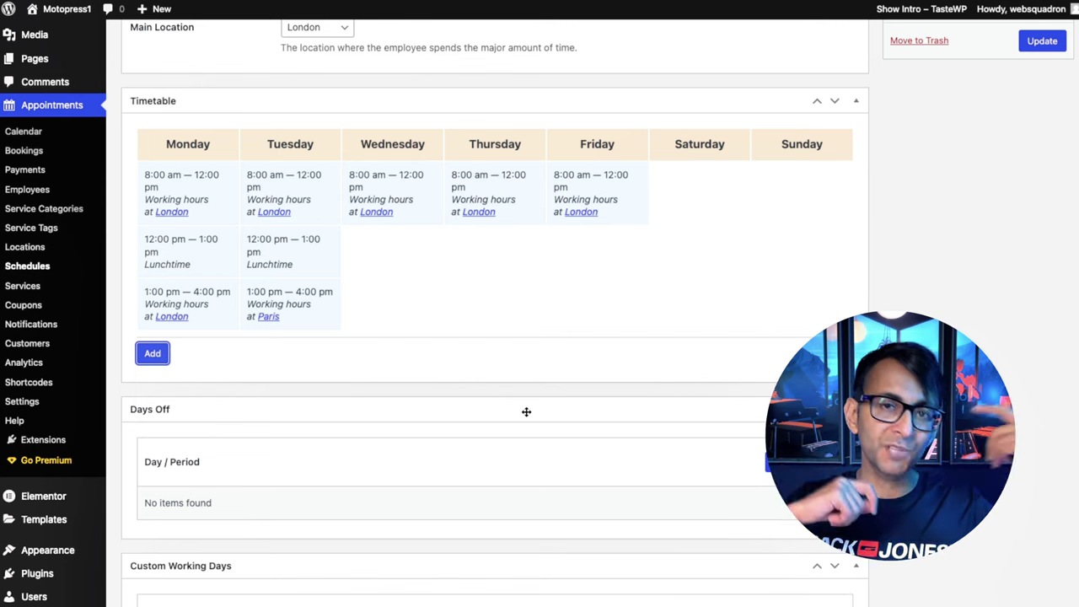
scroll(499, 333, "up", 1)
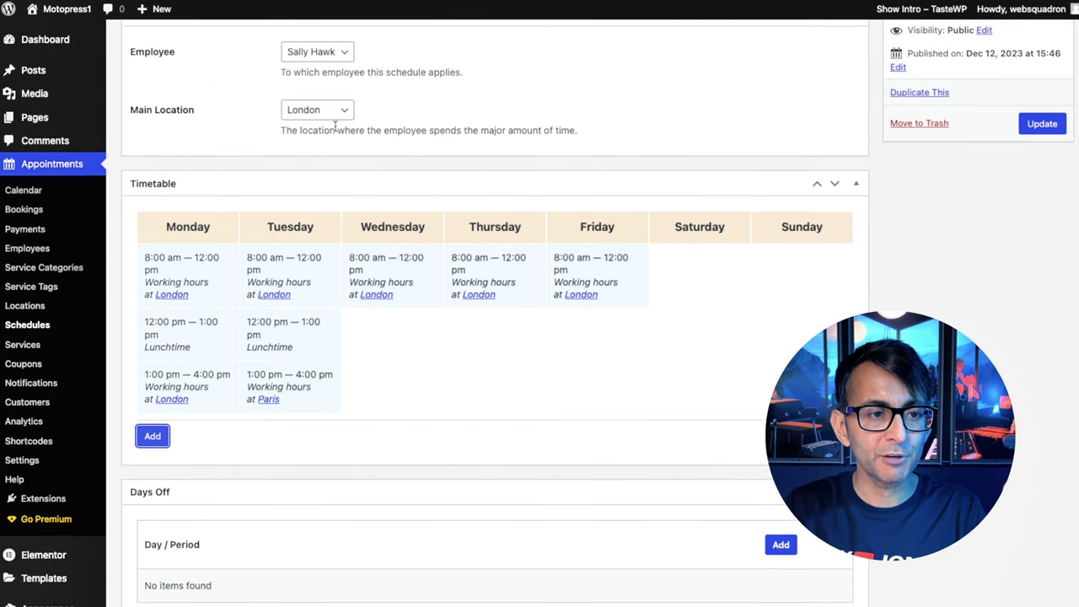
scroll(354, 356, "down", 1)
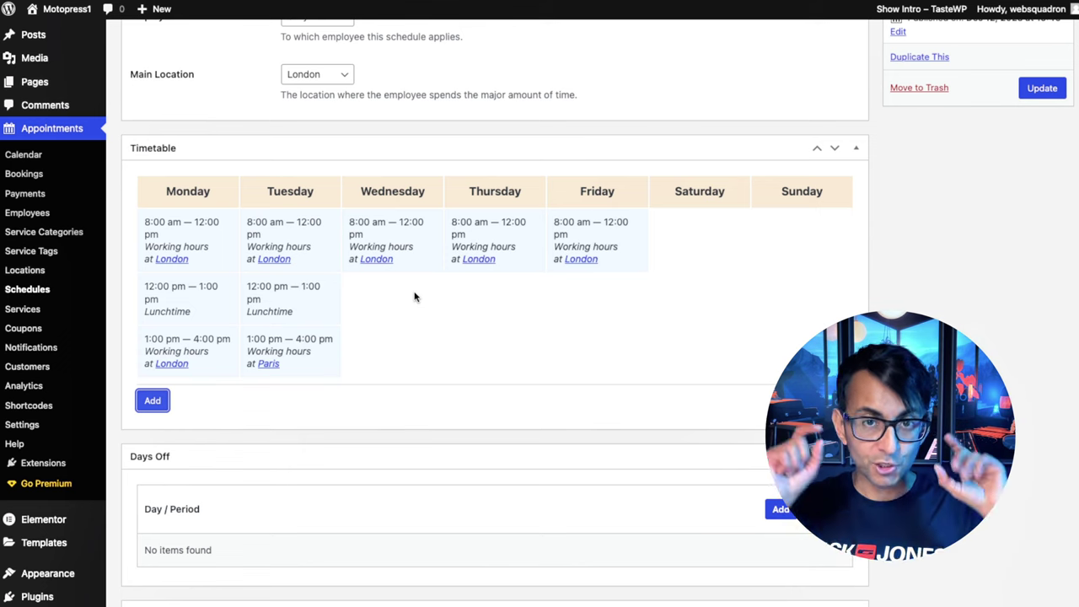
scroll(414, 296, "up", 2)
Add a days-off period running from December 25, 2023 to January 2, 2024.
scroll(495, 337, "down", 6)
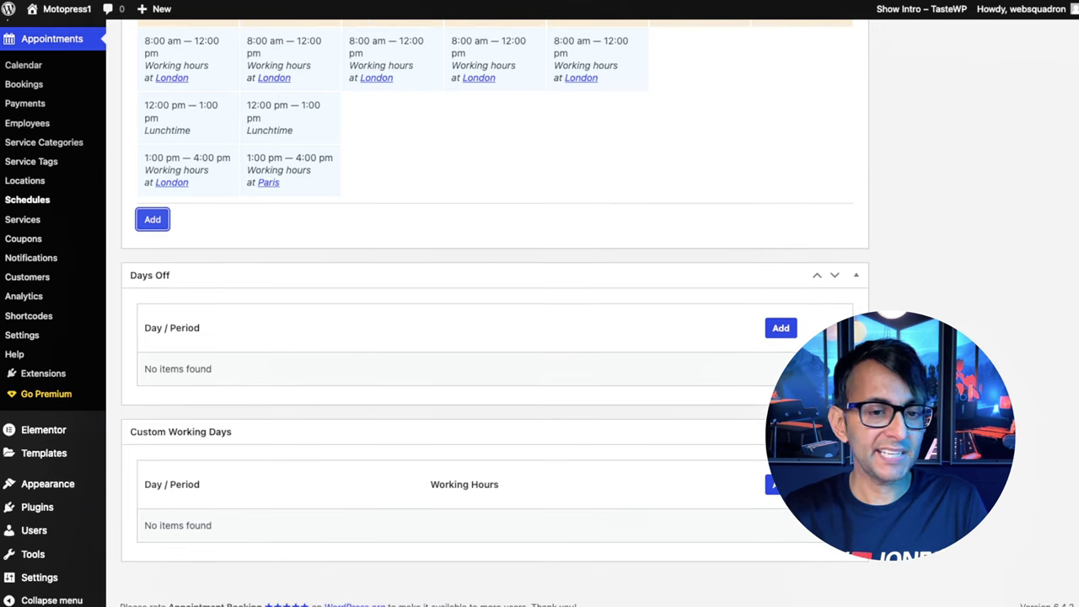
left_click(773, 334)
scroll(505, 430, "down", 1)
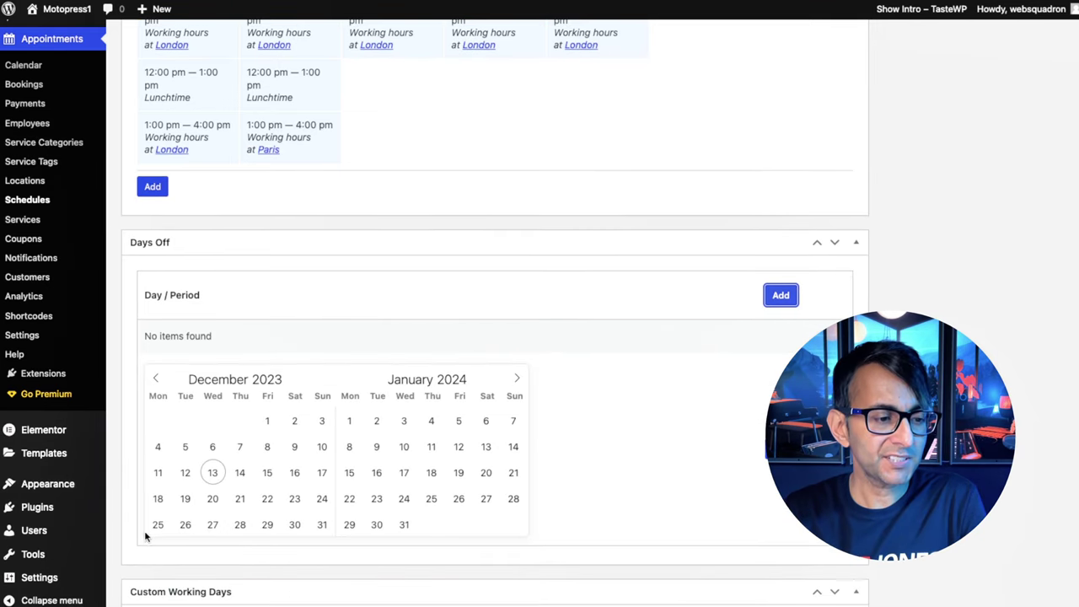
left_click(156, 526)
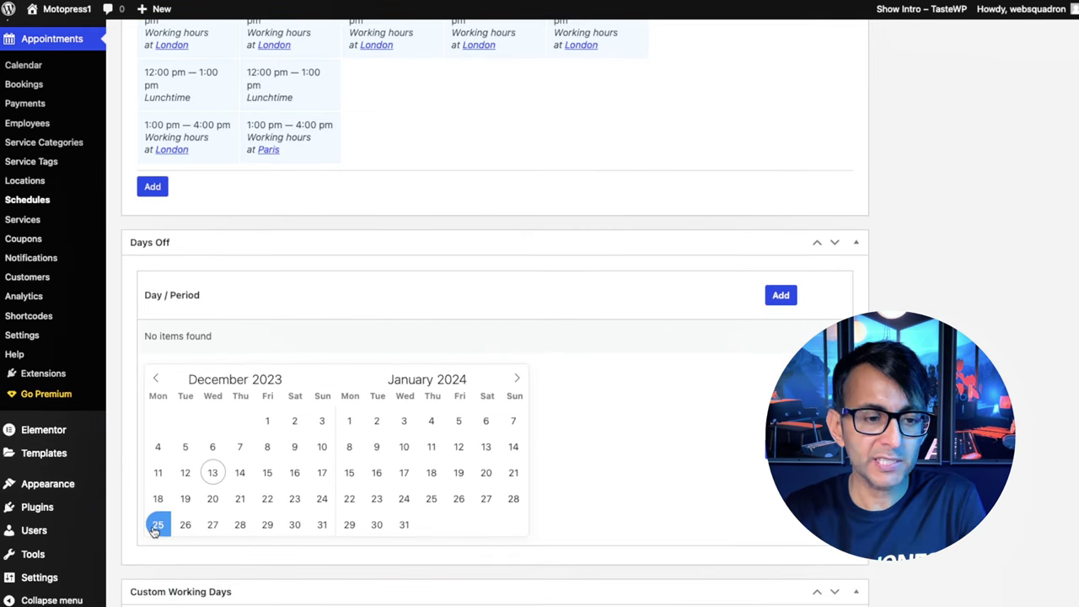
left_click(373, 424)
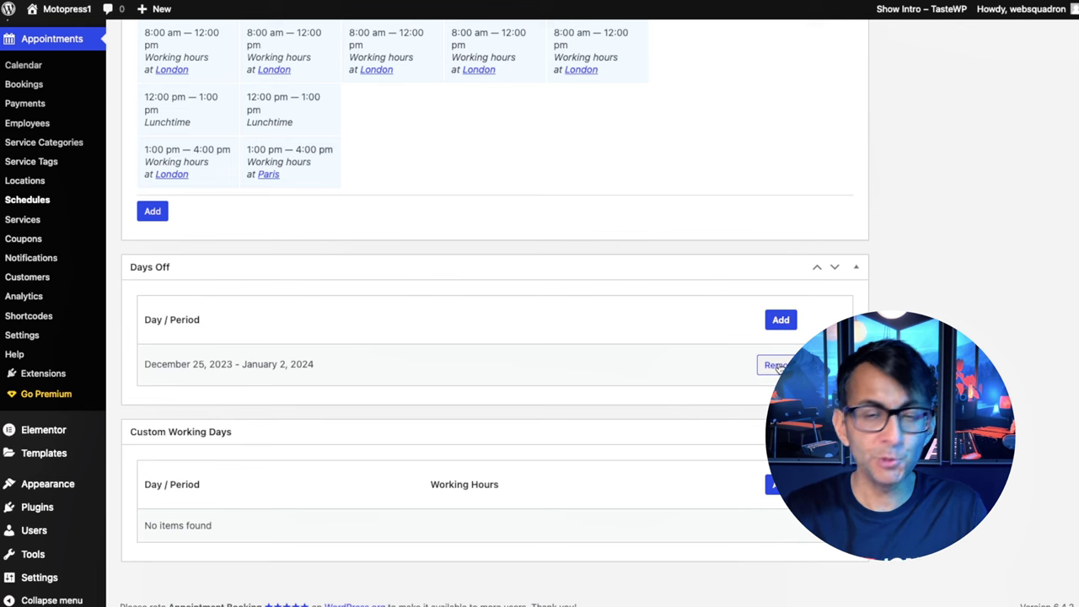
scroll(777, 335, "down", 2)
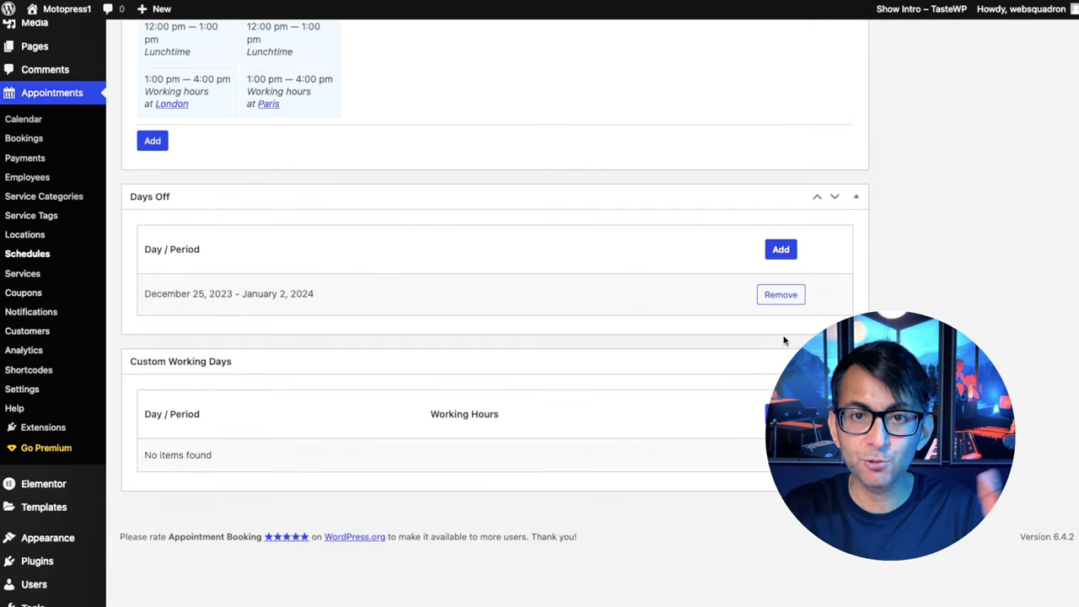
scroll(589, 353, "up", 5)
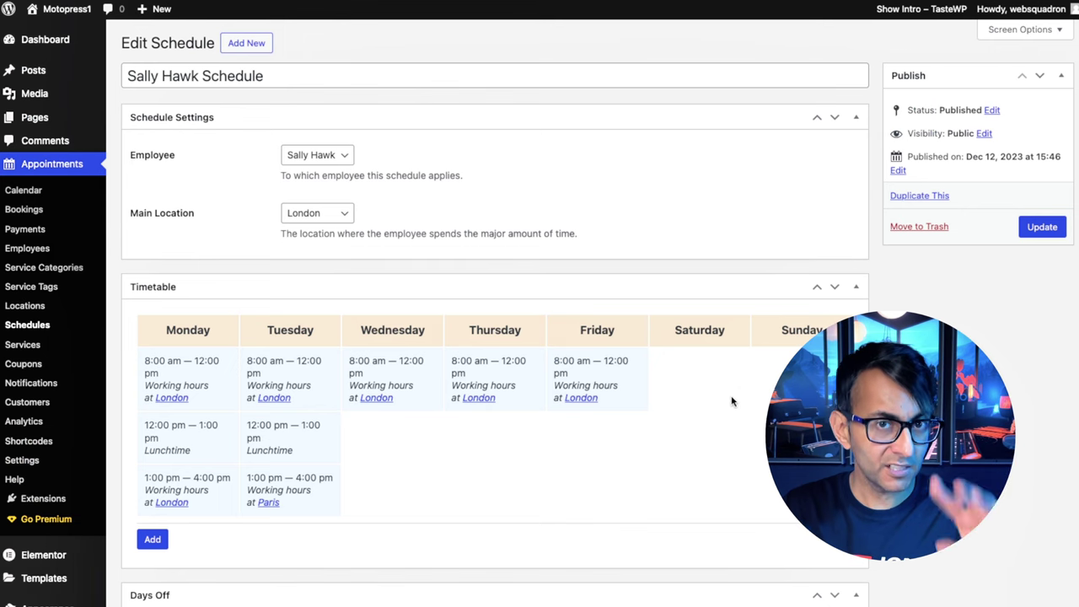
scroll(733, 403, "down", 5)
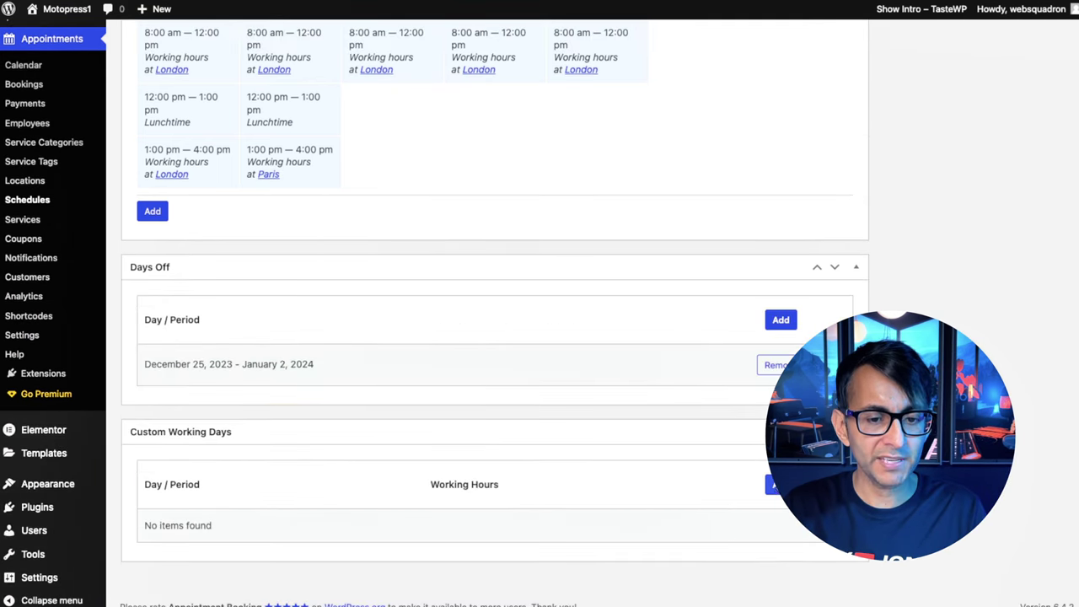
left_click(774, 485)
Add a December 23, 2023 custom working day with hours 9:00 am to 12:00 pm.
scroll(576, 462, "down", 3)
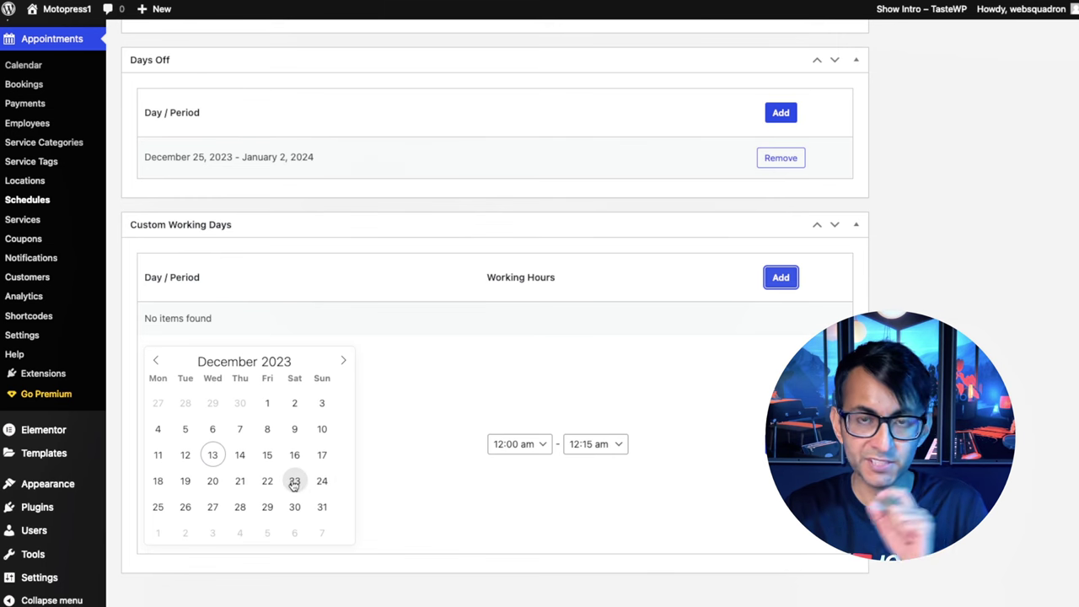
left_click(294, 484)
left_click(321, 481)
left_click(519, 443)
key("9")
key("Return")
left_click(594, 444)
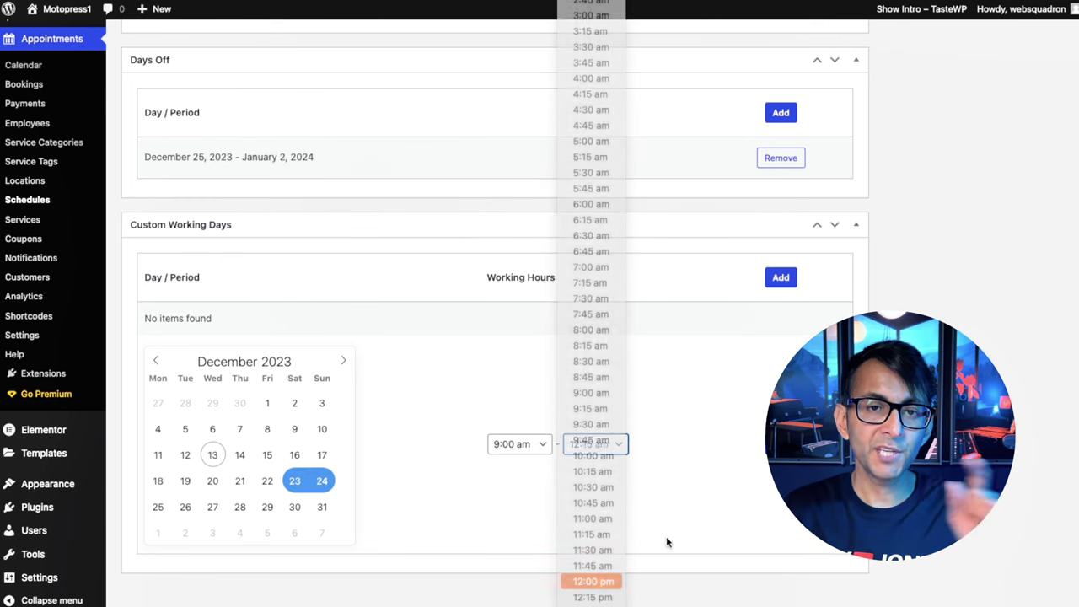
key("Return")
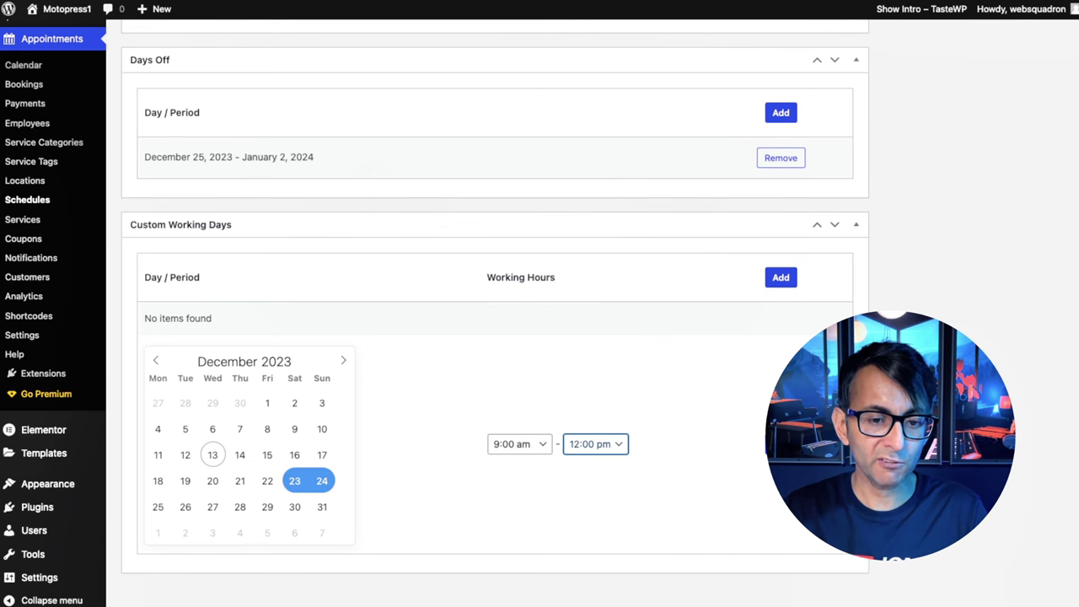
left_click(801, 444)
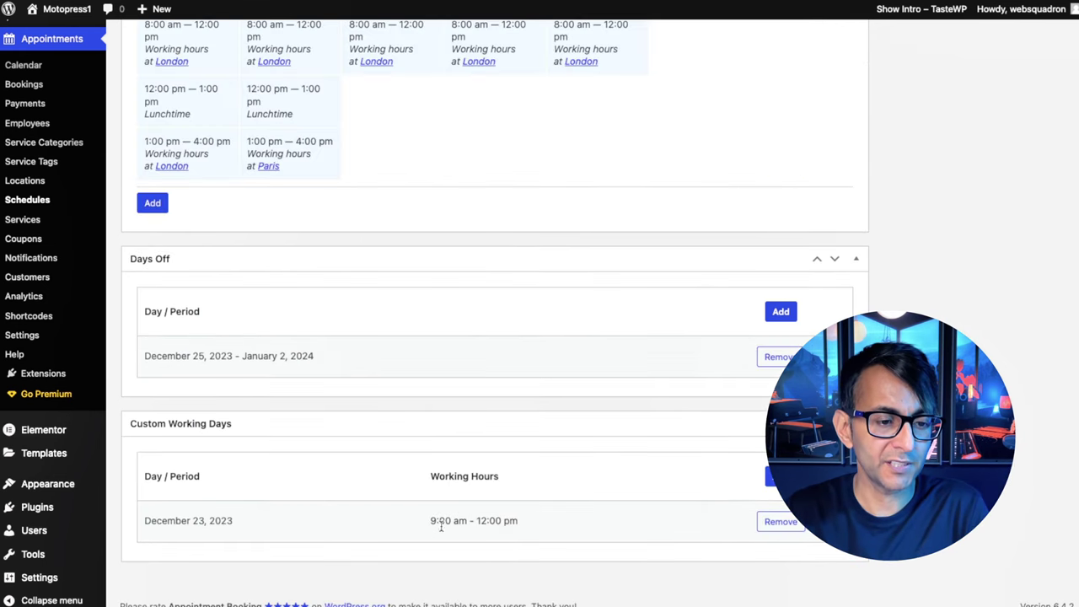
scroll(539, 590, "up", 3)
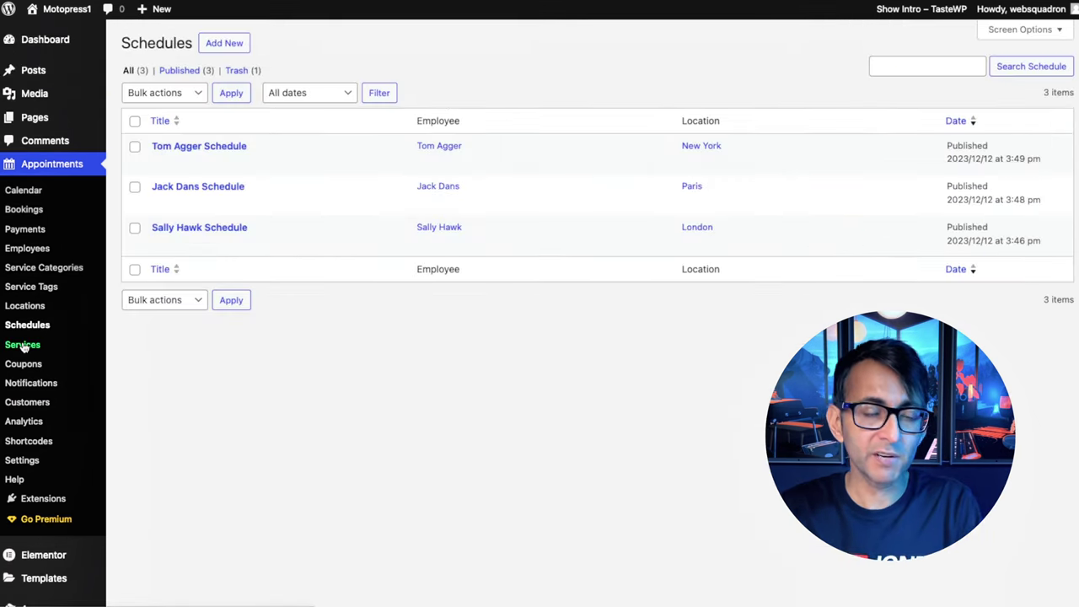
Go to Appointments > Services and open the 1-2-1 service's edit page.
left_click(24, 345)
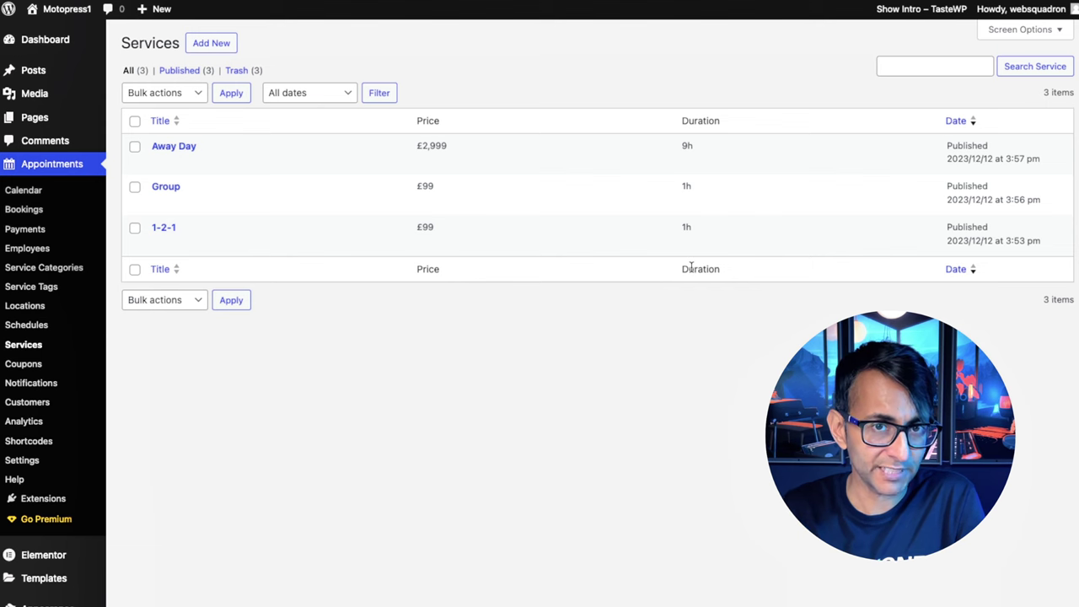
left_click(160, 245)
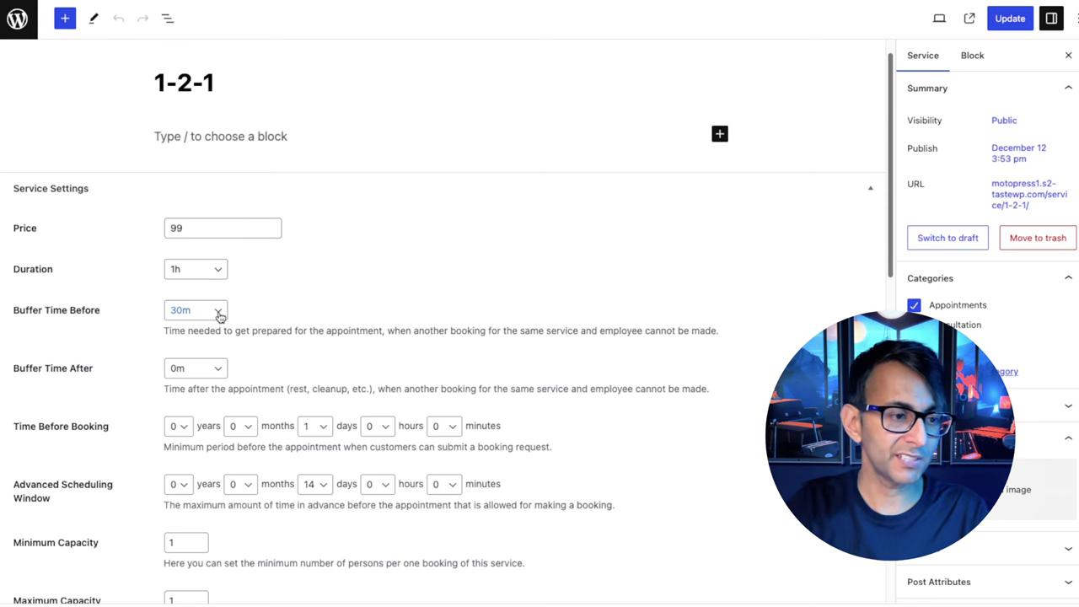
Change the 1-2-1 advance scheduling window from 14 days to 0 days and 6 months.
scroll(337, 397, "down", 2)
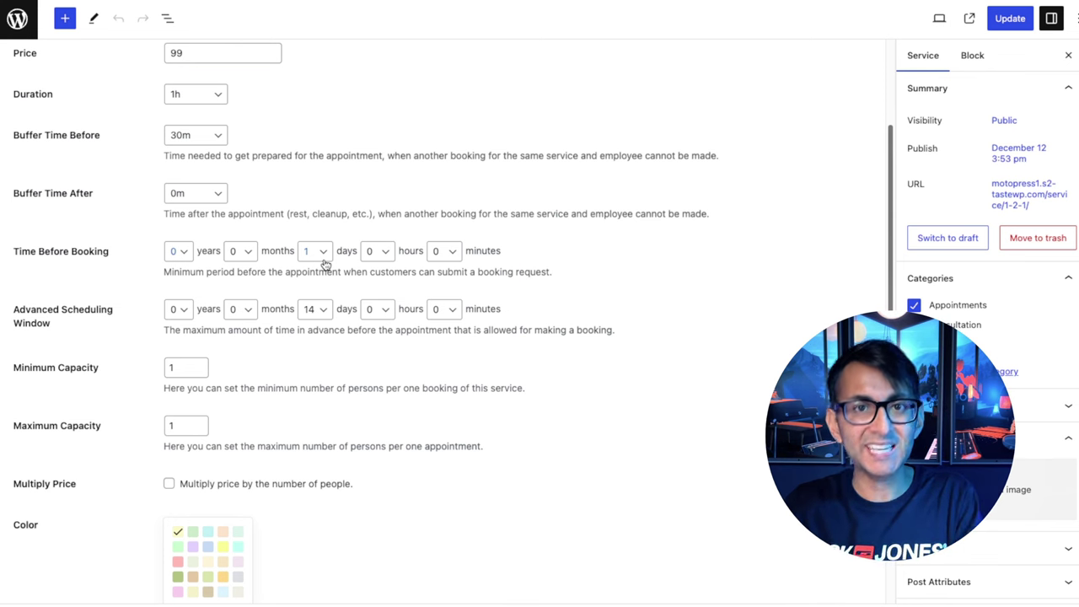
left_click(314, 309)
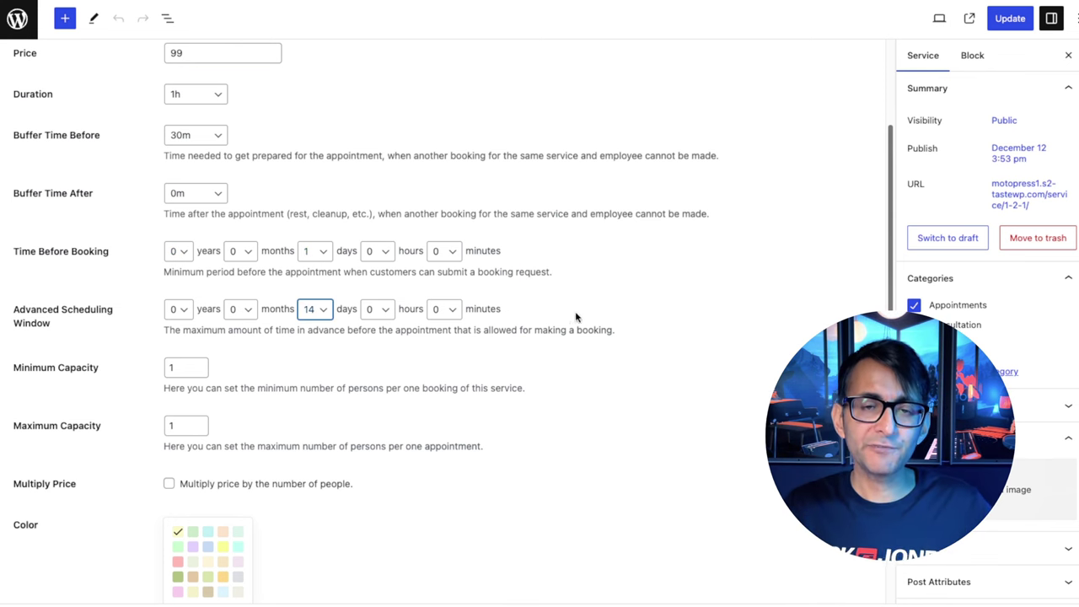
left_click(322, 312)
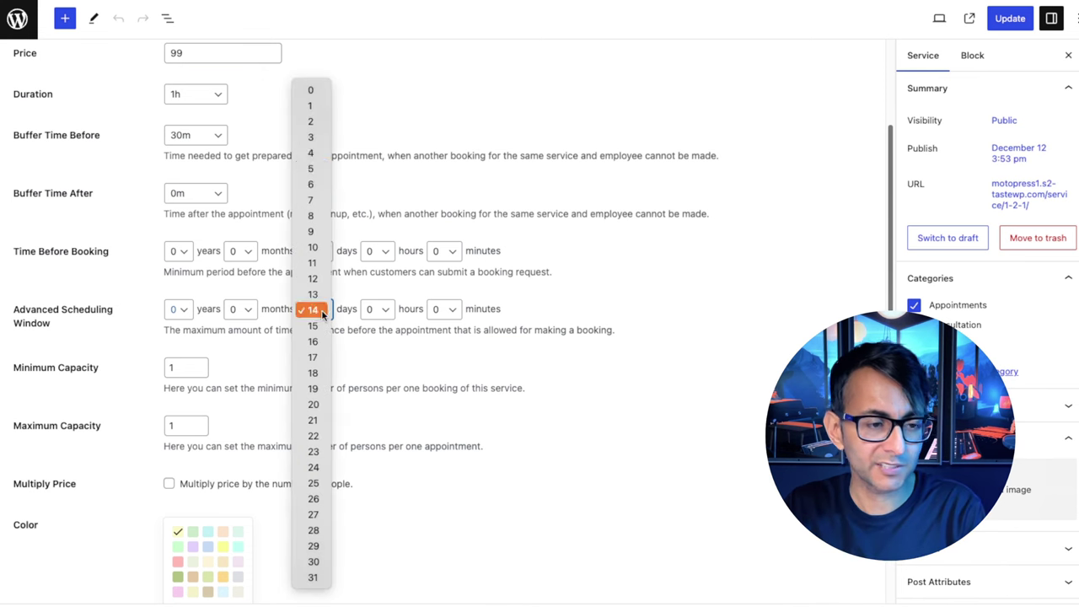
left_click(312, 91)
left_click(241, 308)
left_click(236, 402)
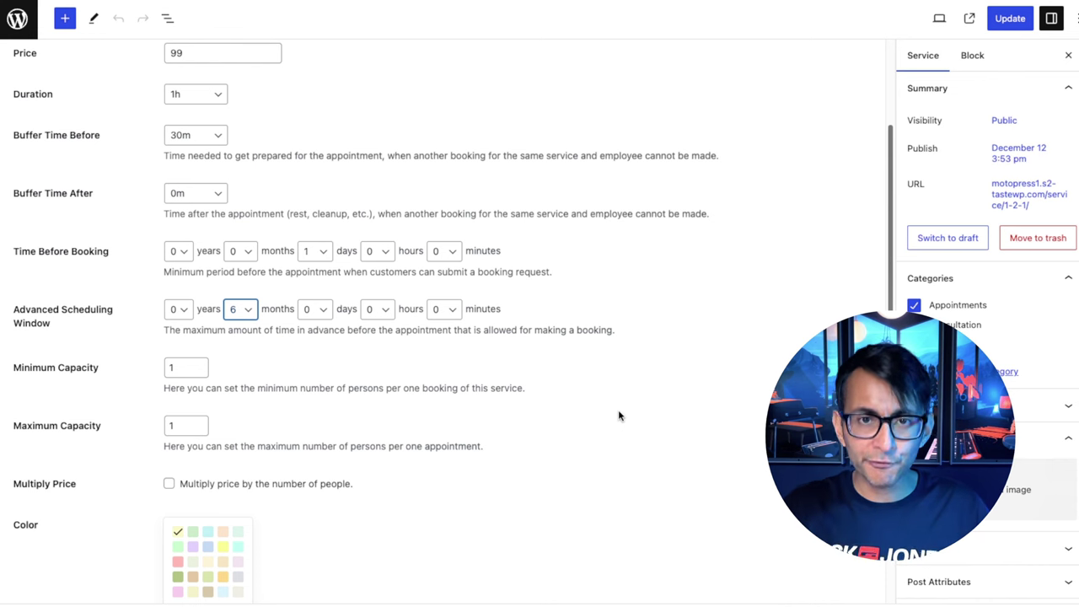
key("shift+Tab")
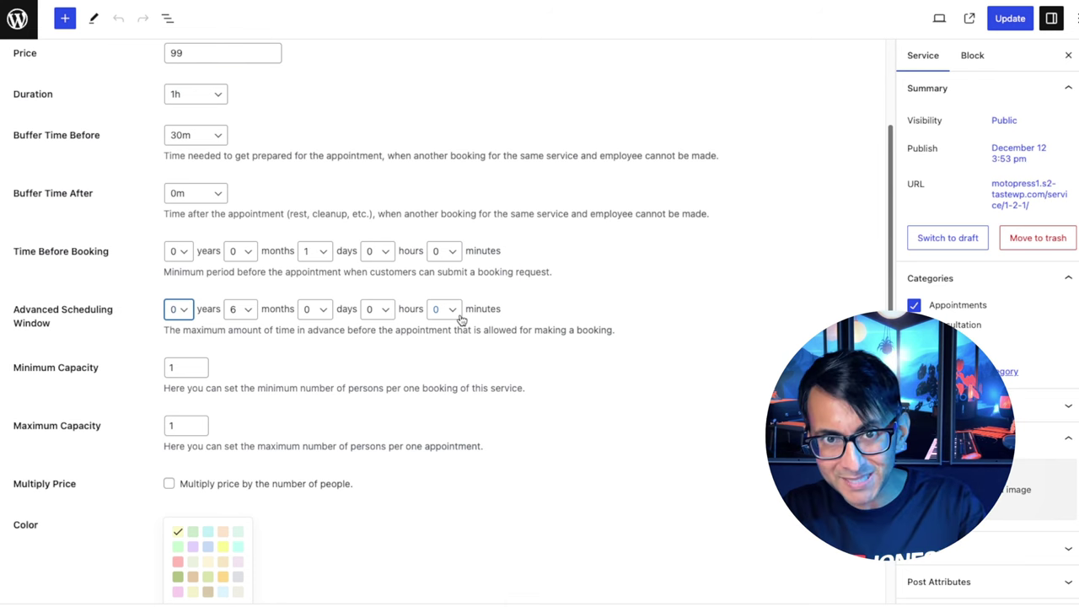
scroll(246, 345, "down", 1)
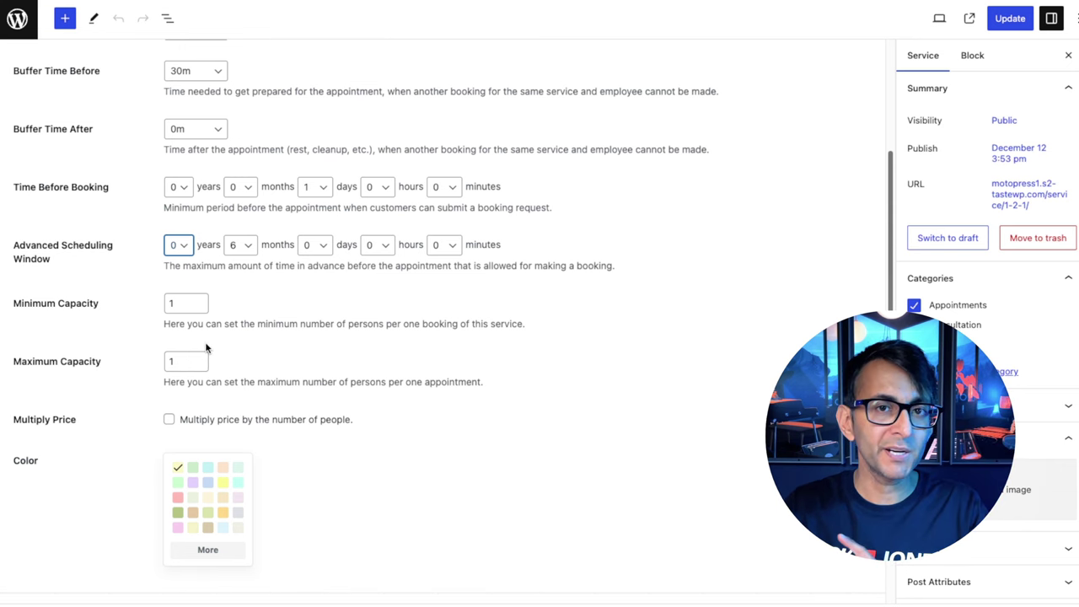
scroll(231, 364, "down", 5)
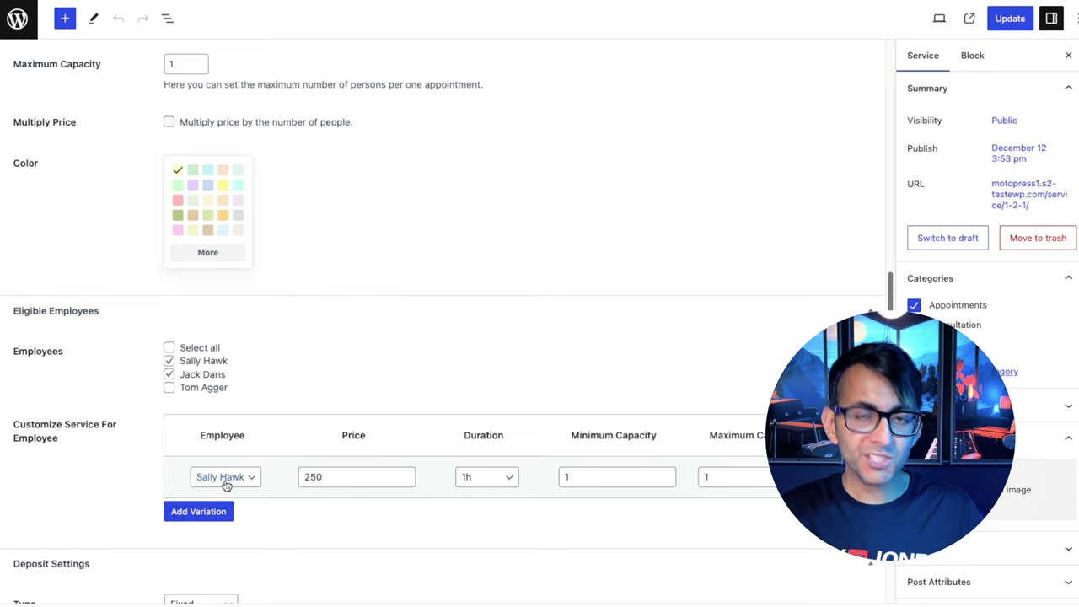
Check the employee options for the 1-2-1 price override, leaving it unchanged.
scroll(228, 484, "down", 1)
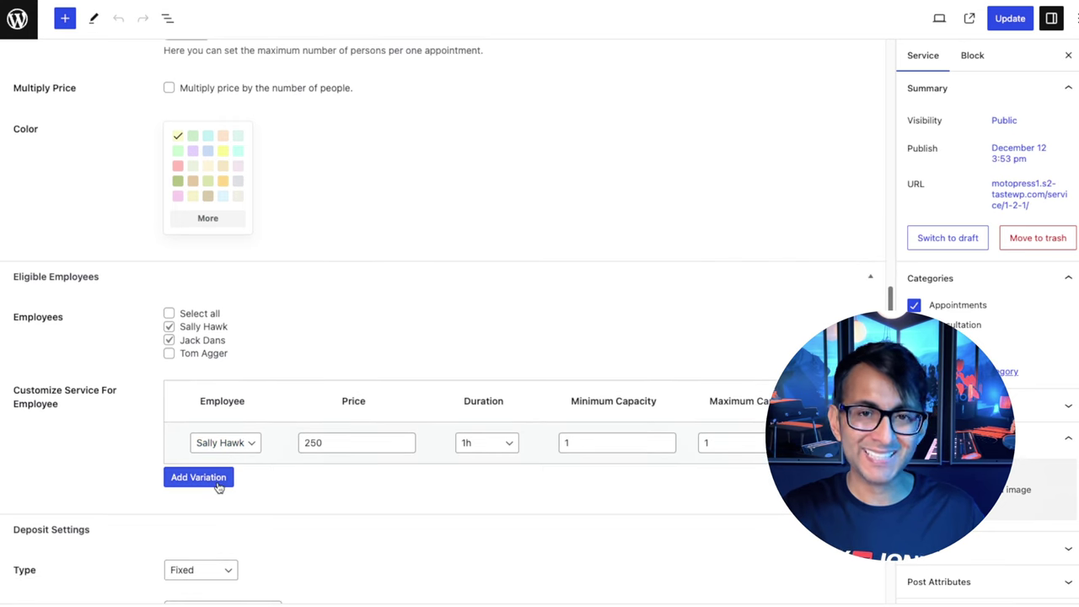
left_click(225, 442)
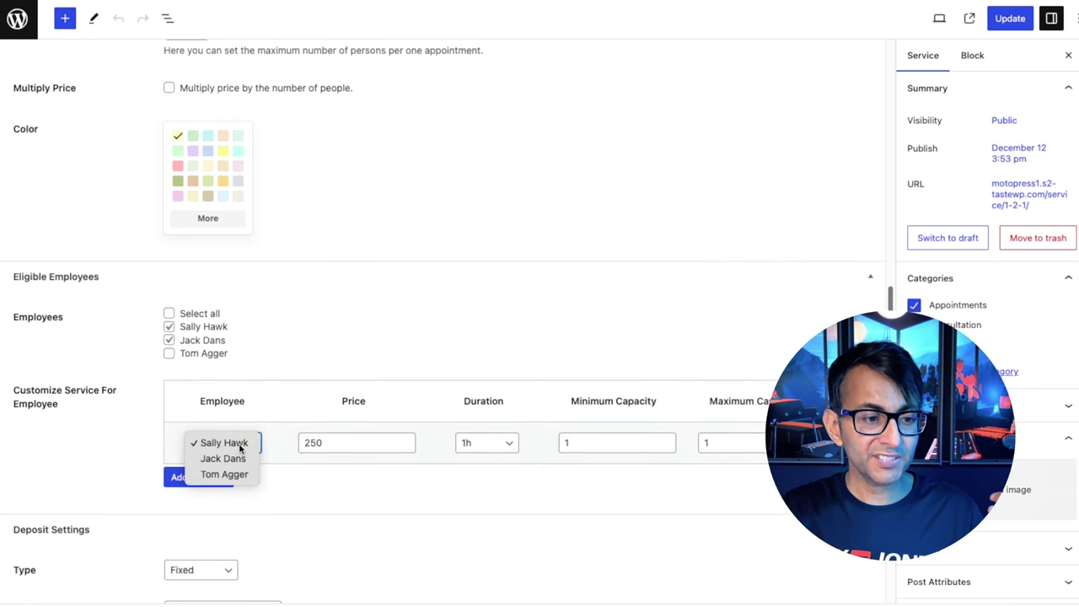
left_click(284, 477)
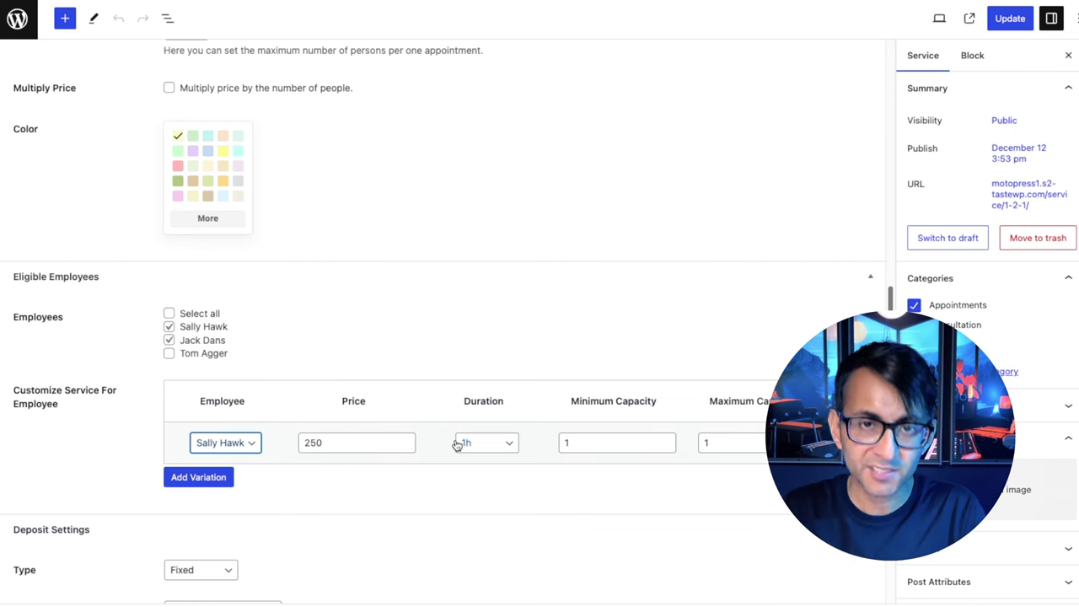
Set the deposit type to Percentage, keeping the deposit amount at 50.
scroll(396, 433, "down", 2)
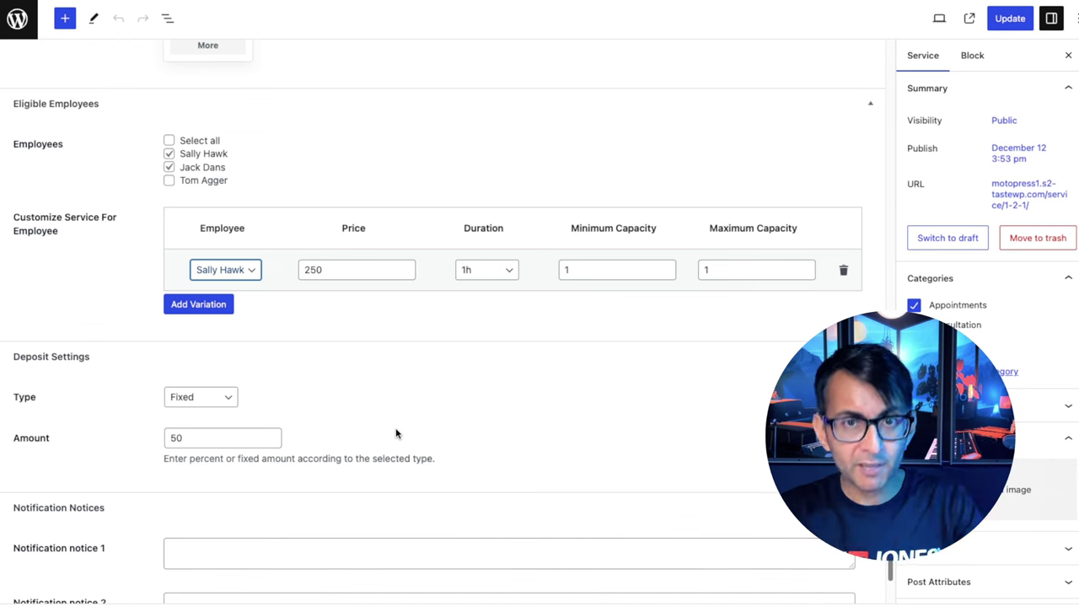
scroll(447, 410, "down", 1)
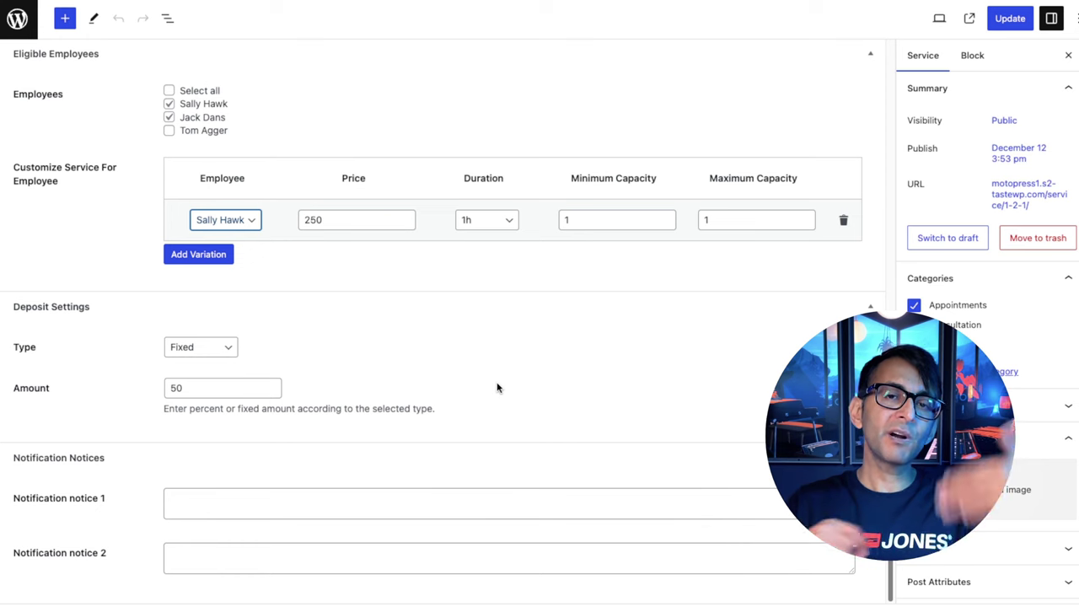
left_click(216, 351)
left_click(202, 330)
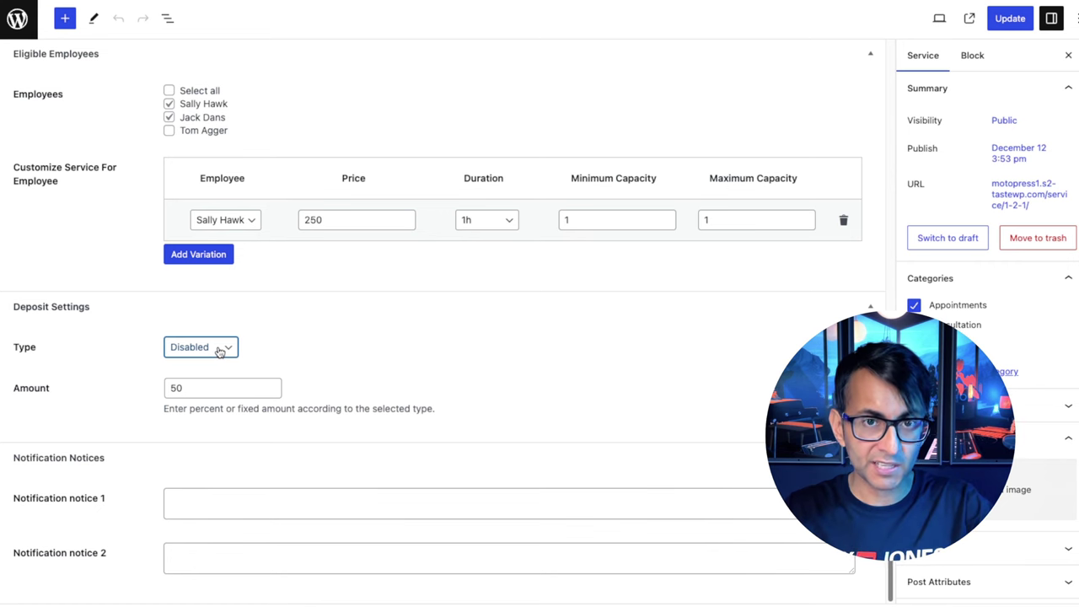
left_click(219, 350)
left_click(212, 363)
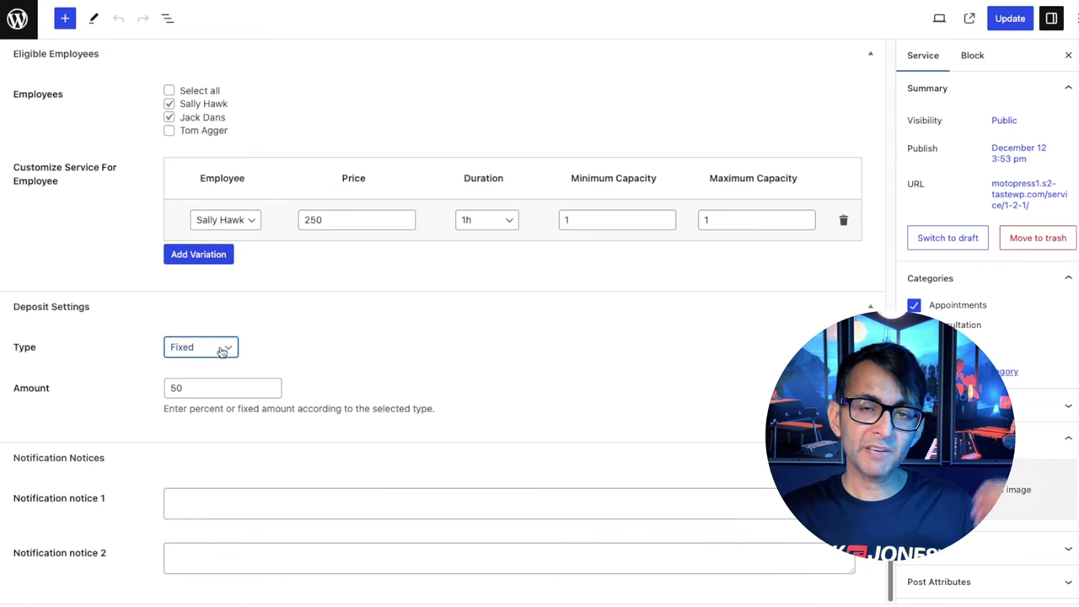
left_click(222, 351)
left_click(214, 365)
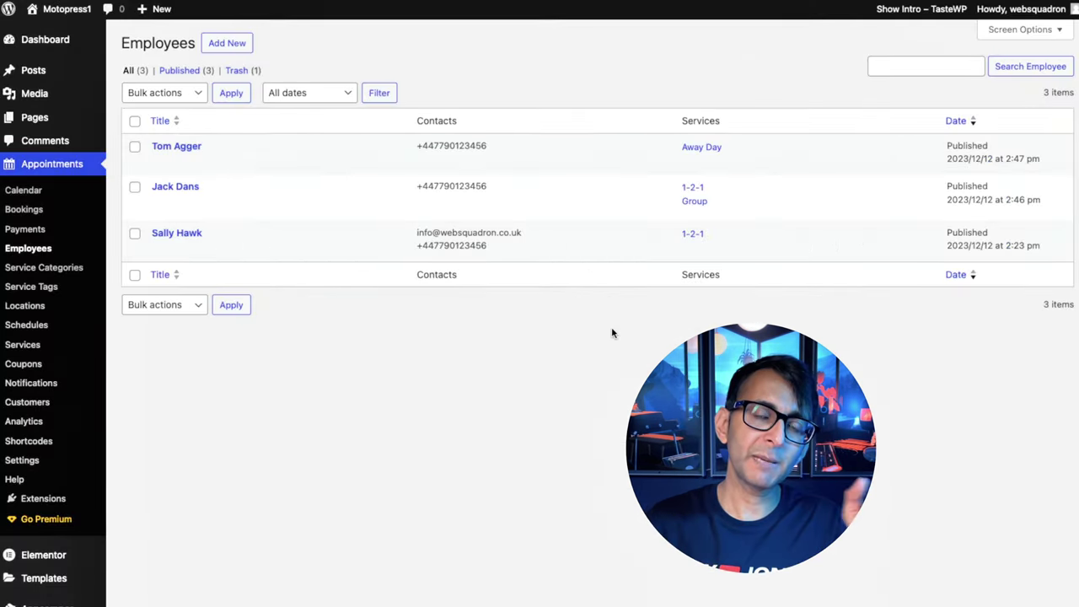
Go to the Services list showing Away Day at £2,999 and Group and 1-2-1 at £99.
mouse_move(183, 240)
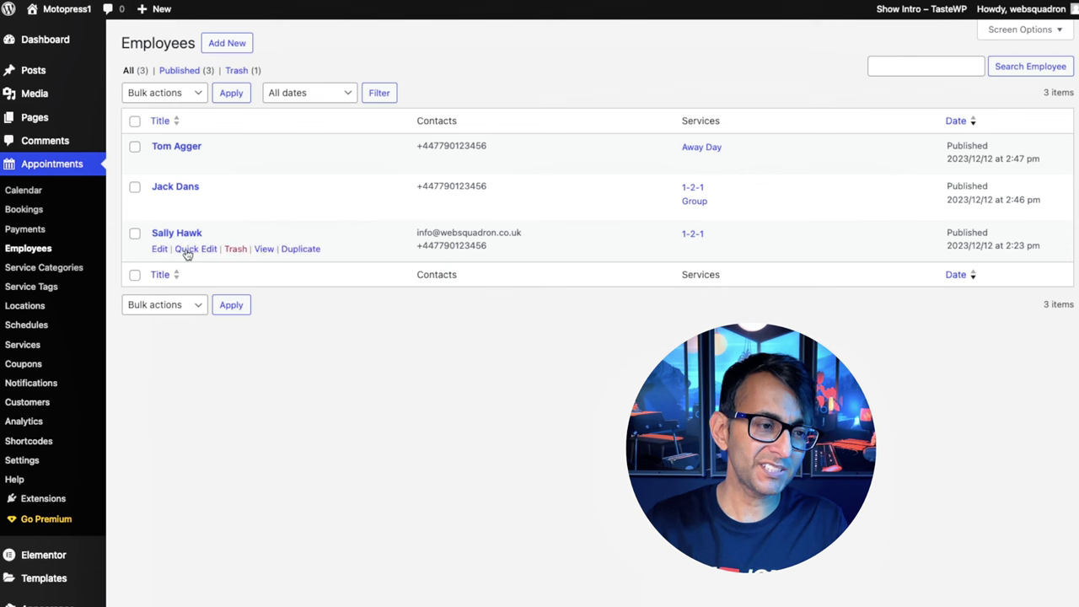
mouse_move(183, 218)
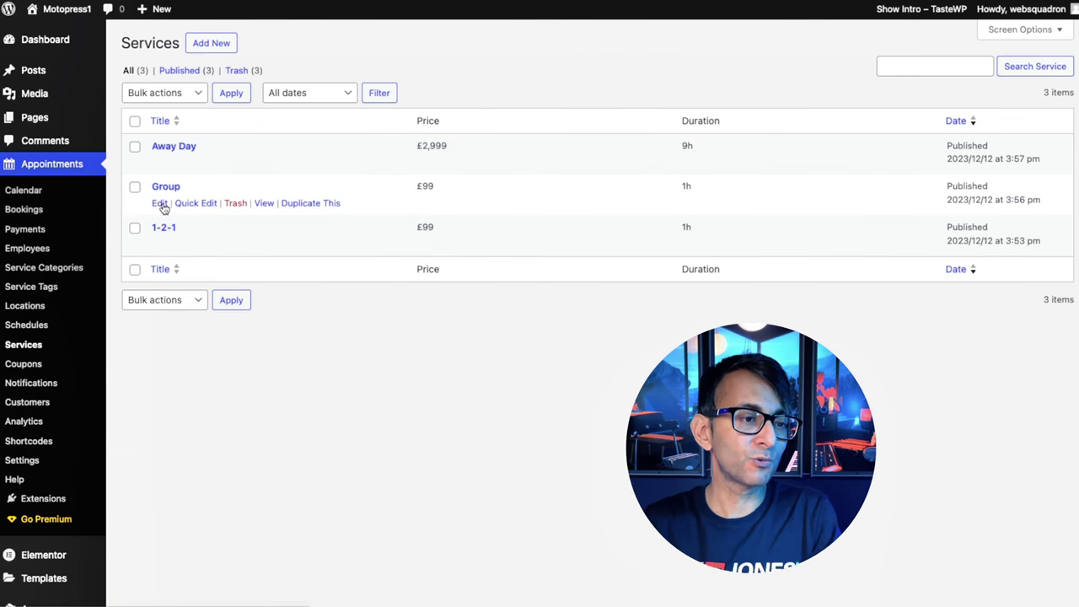
left_click(159, 203)
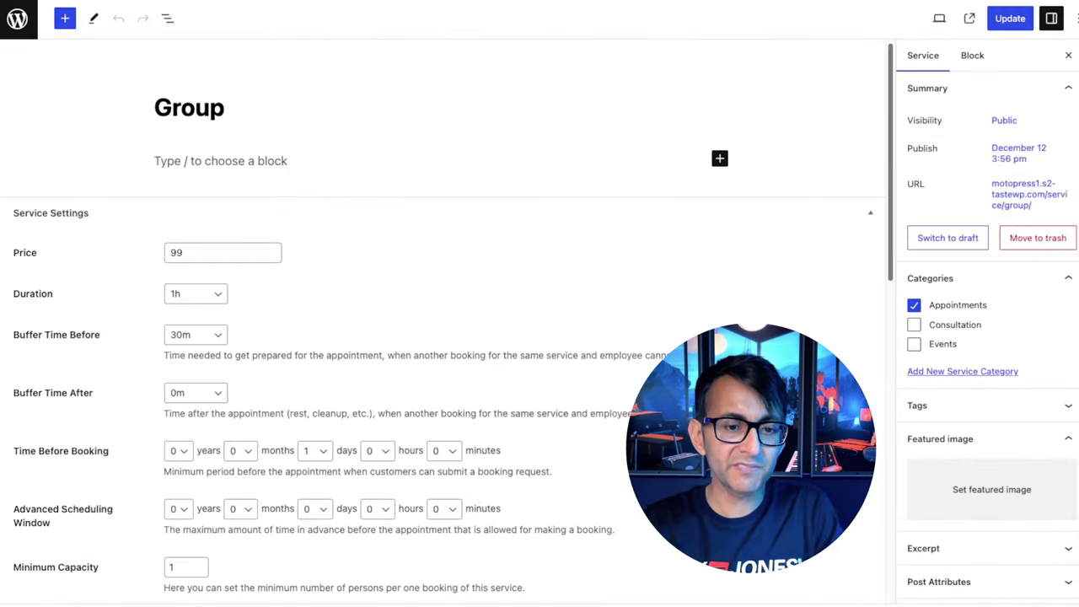
scroll(344, 125, "down", 1)
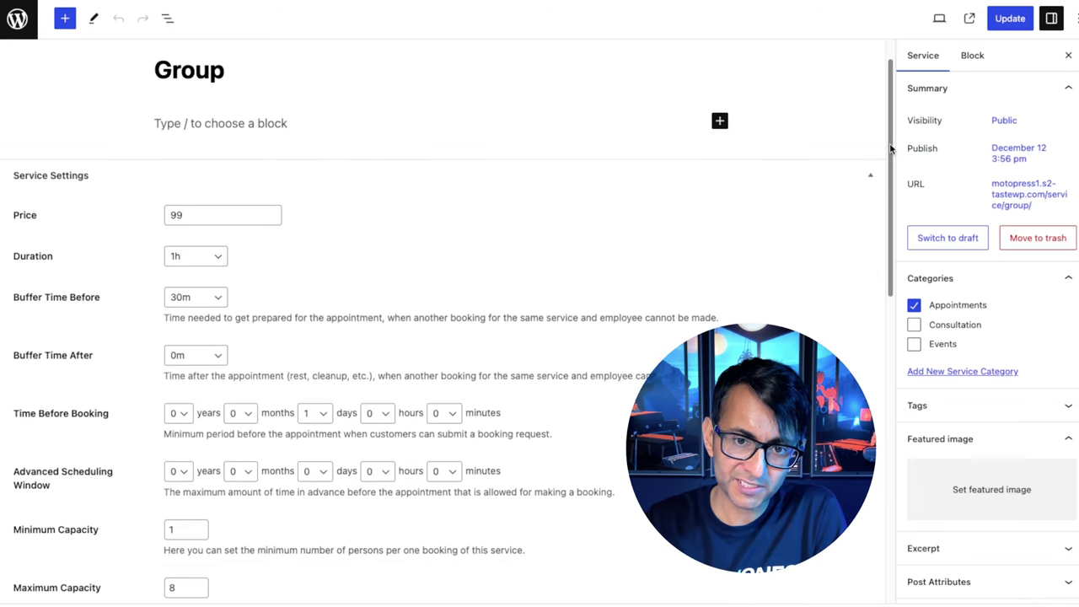
left_click_drag(891, 150, 891, 306)
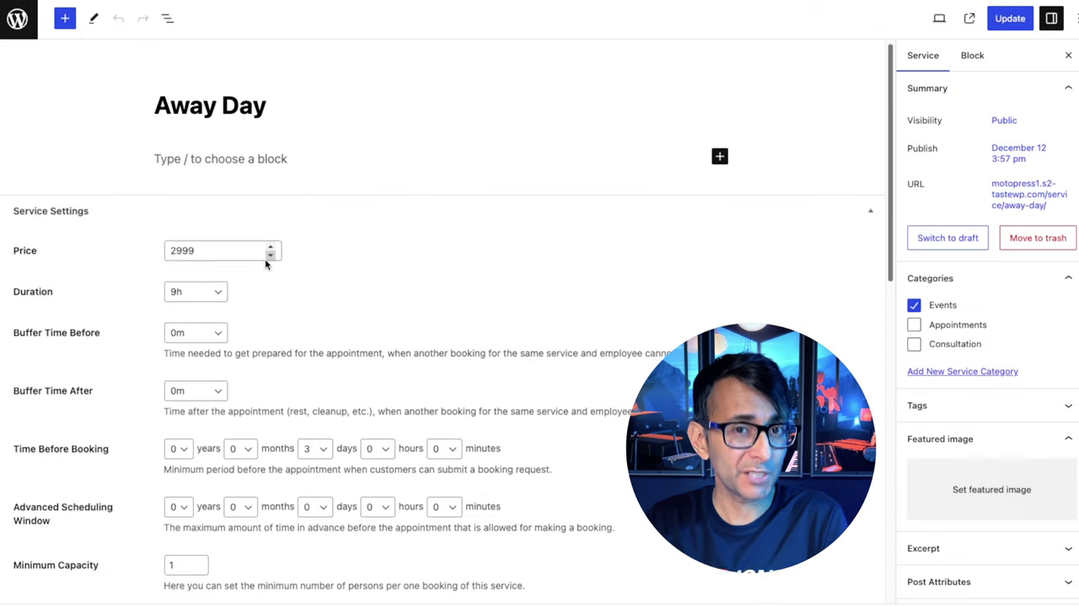
Change the Away Day service's Maximum Capacity to 800.
scroll(266, 263, "down", 1)
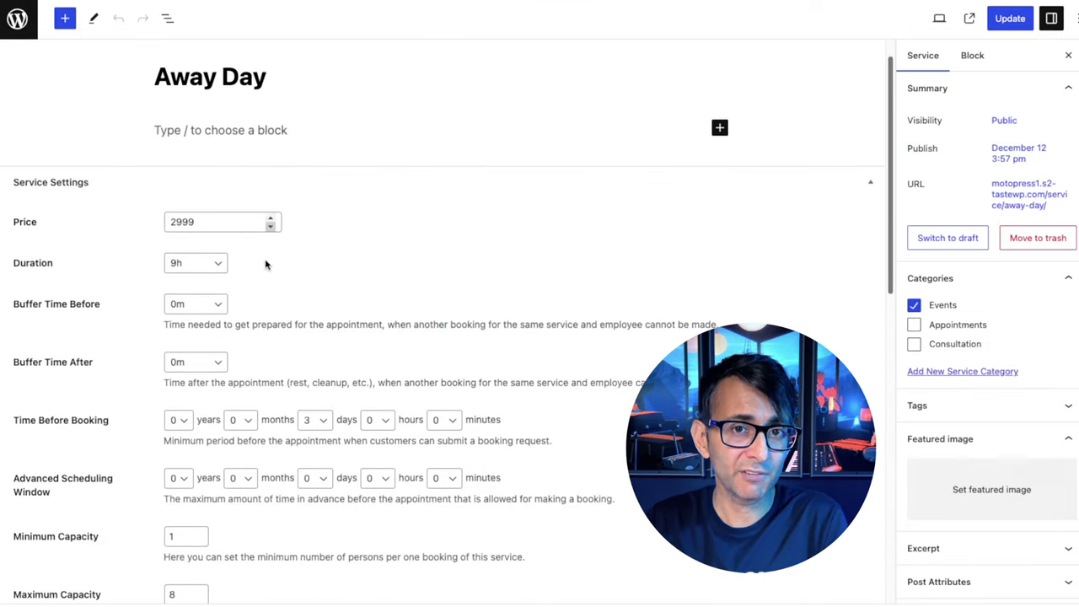
scroll(265, 264, "down", 6)
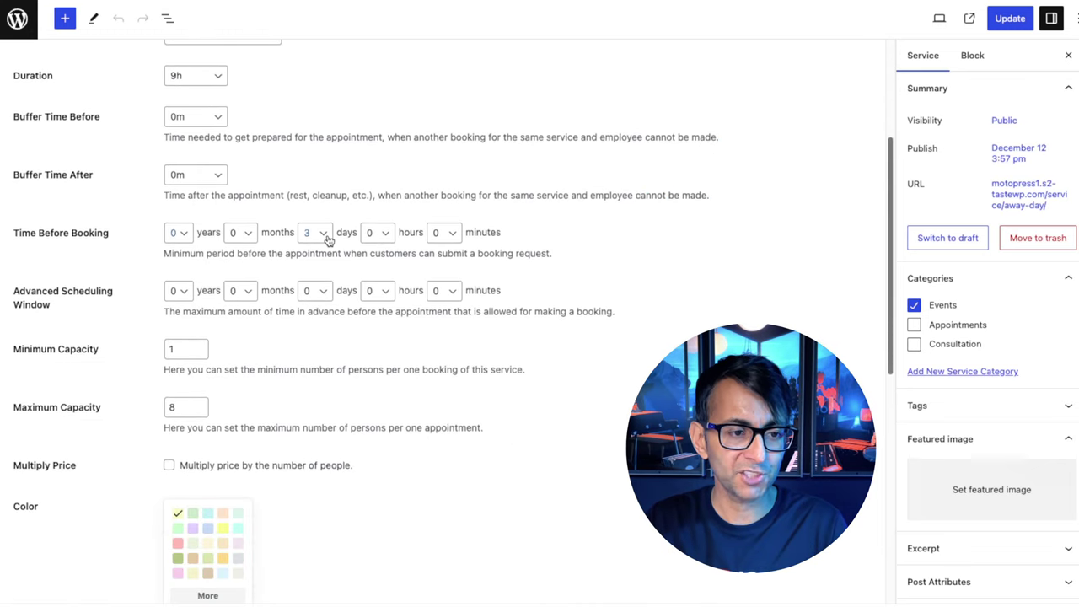
scroll(330, 260, "down", 3)
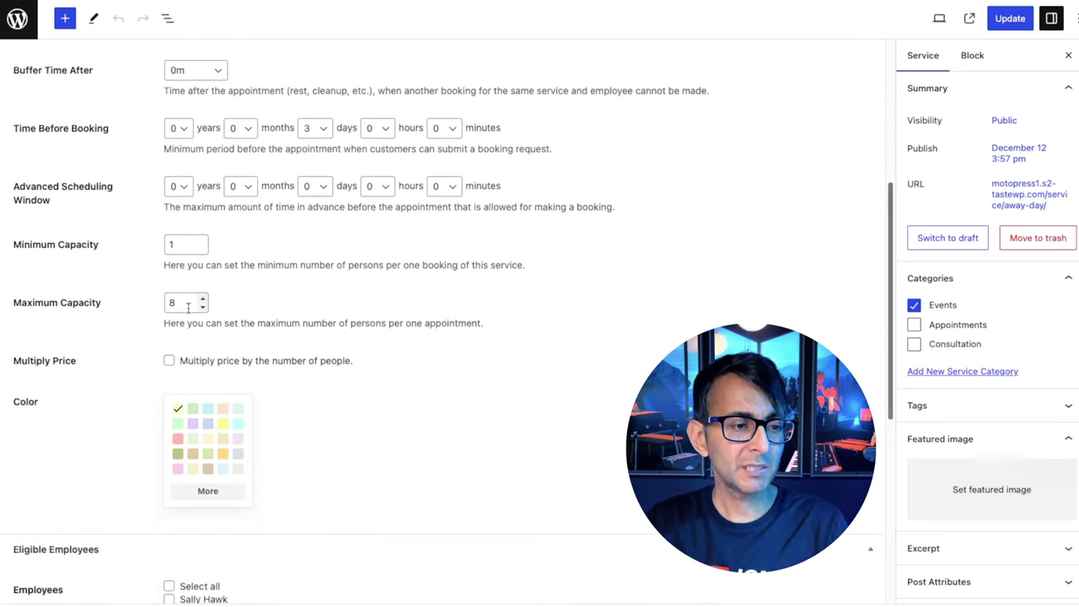
scroll(188, 308, "down", 4)
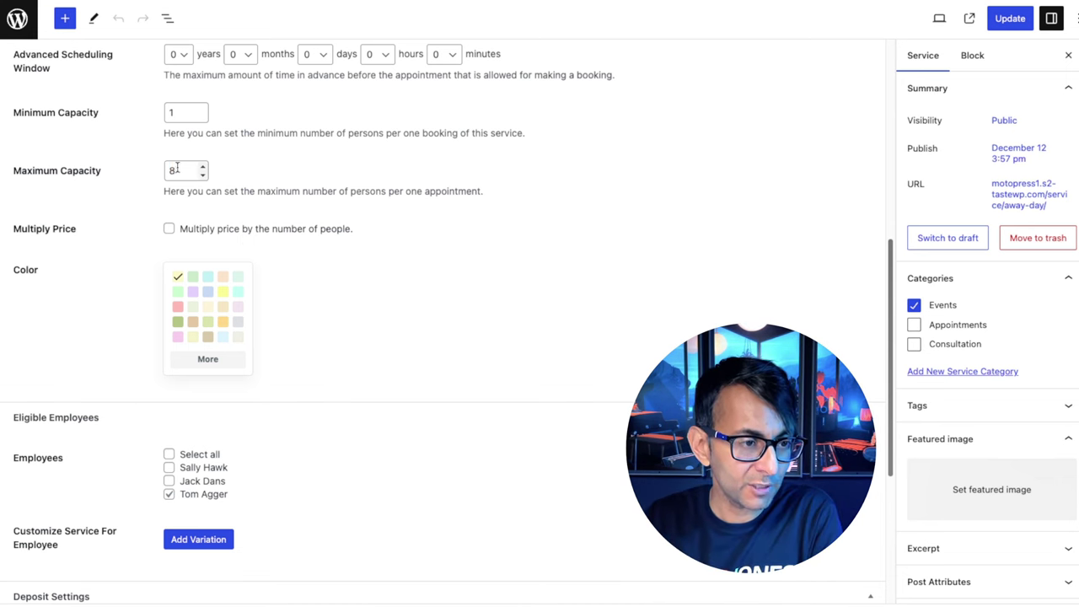
left_click_drag(190, 172, 144, 174)
type("800")
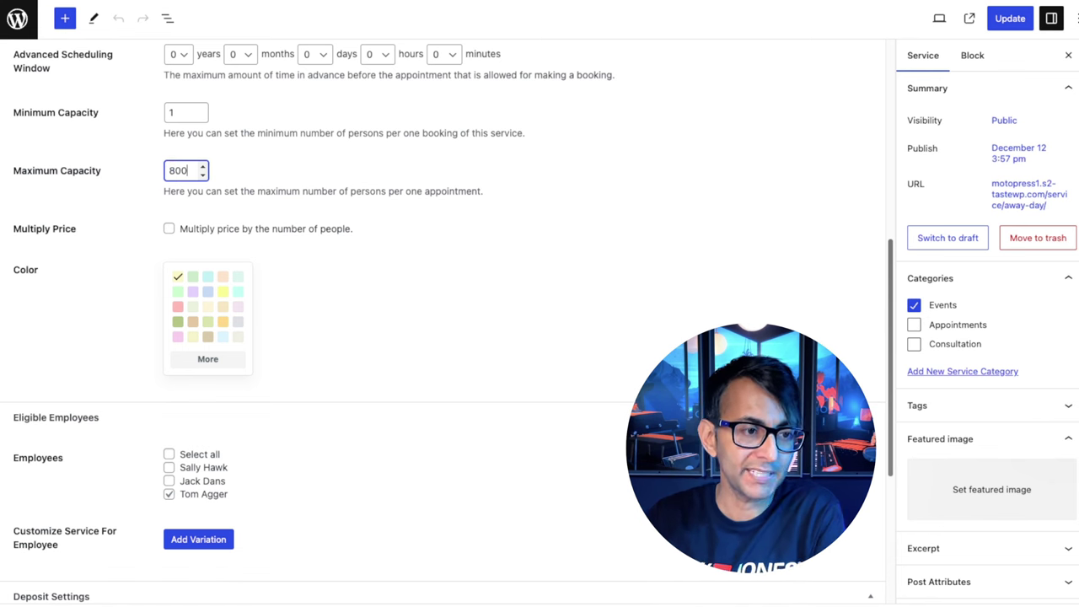
left_click(387, 326)
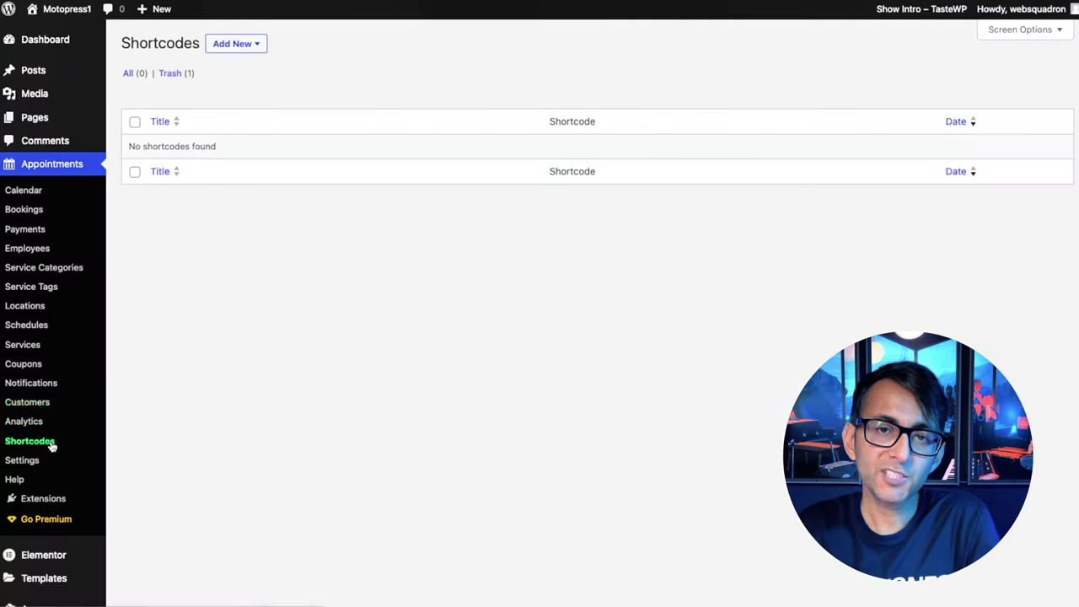
left_click(252, 47)
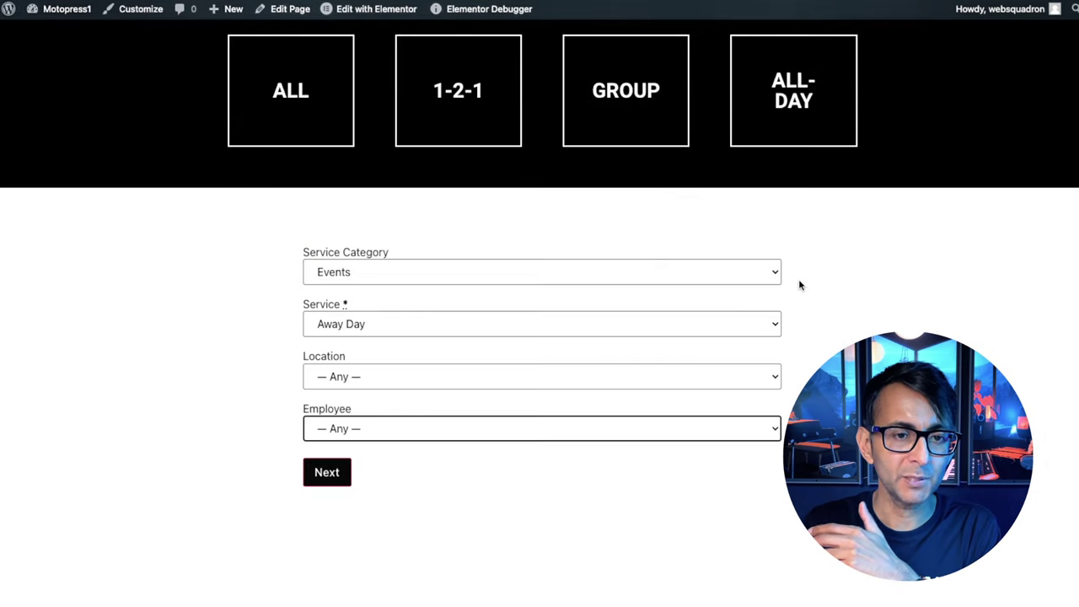
scroll(799, 284, "down", 2)
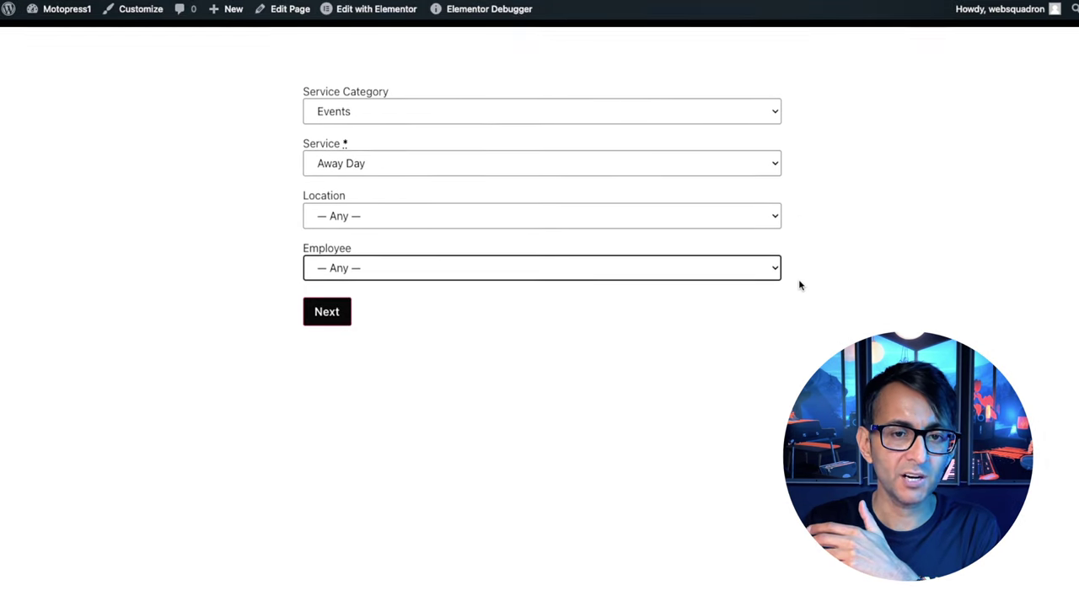
scroll(800, 285, "up", 5)
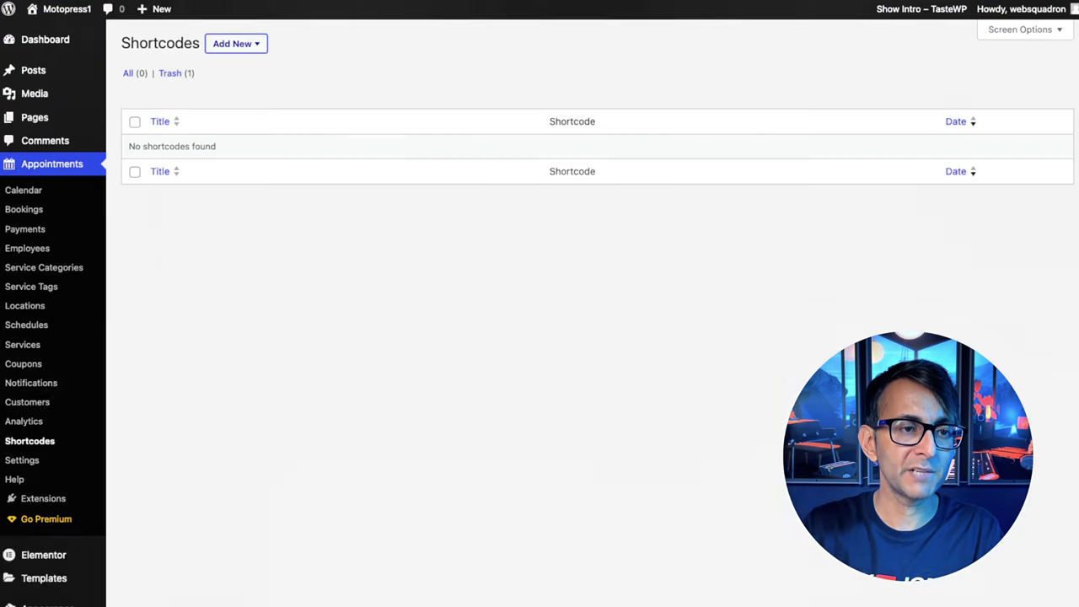
left_click(251, 47)
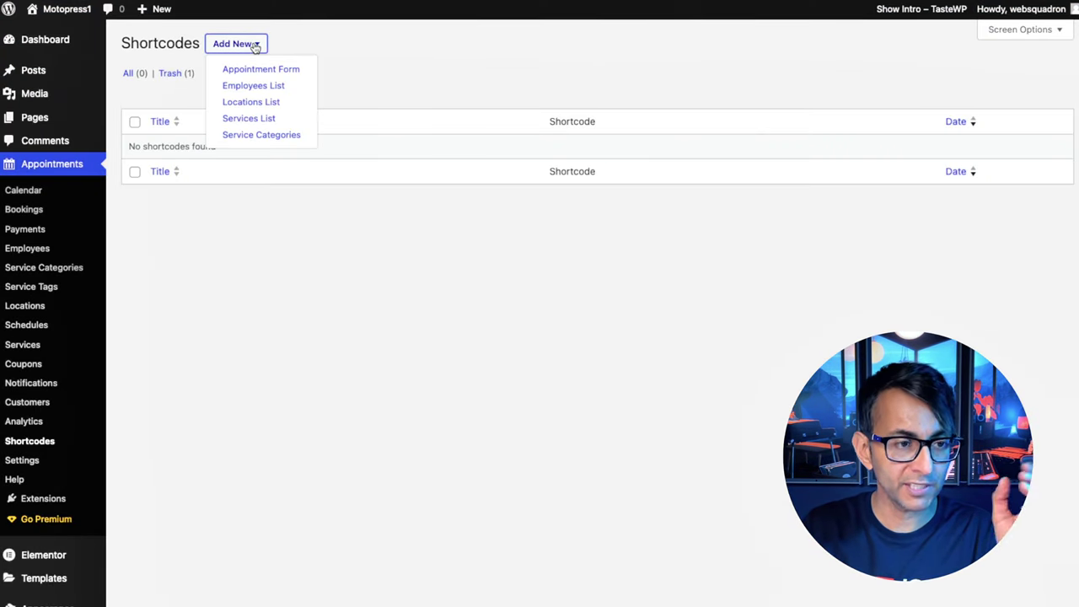
left_click(268, 69)
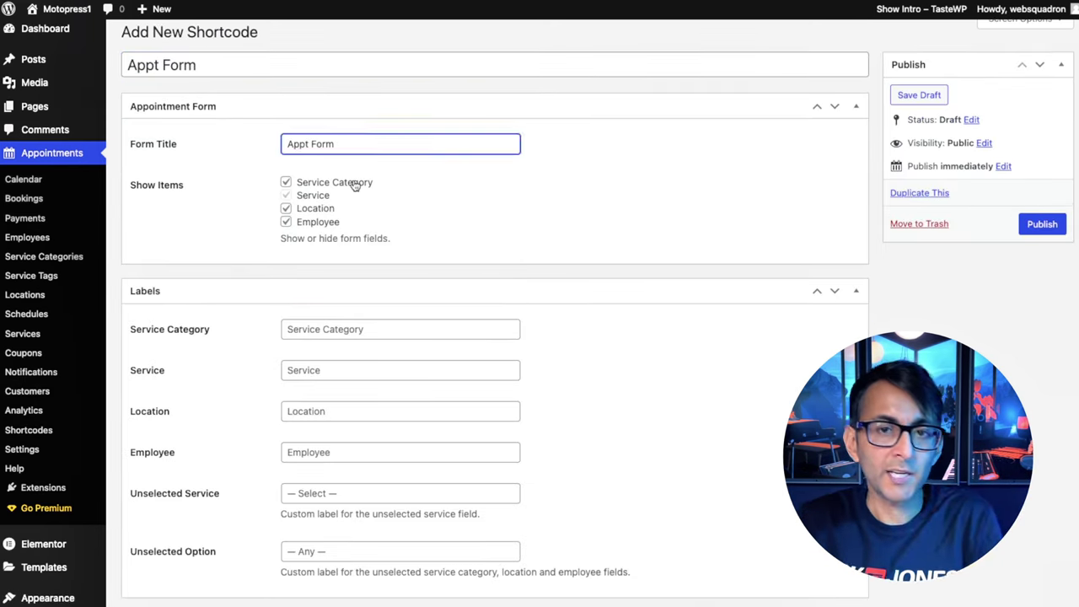
Hide Service Category and Location, and relabel Service as 'Level' and Employee as 'Expert'.
left_click(354, 193)
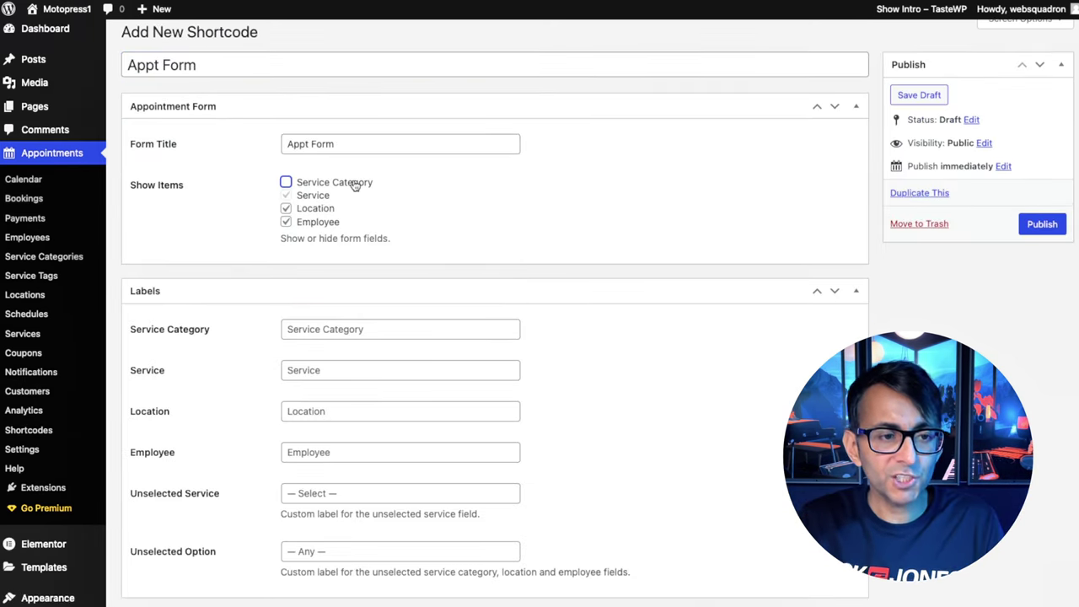
left_click(324, 211)
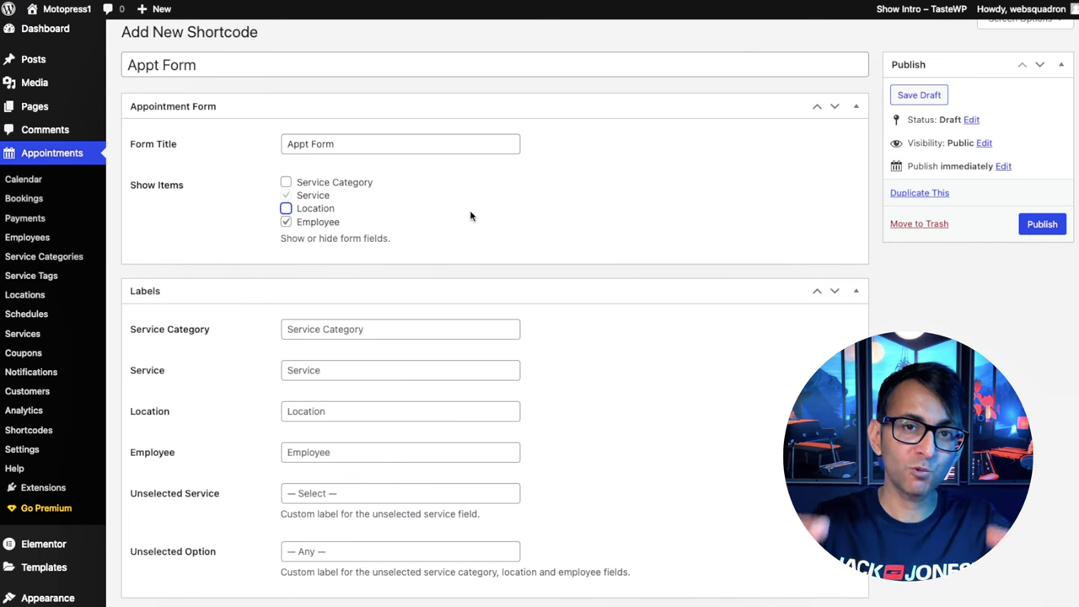
scroll(378, 355, "down", 1)
left_click(341, 339)
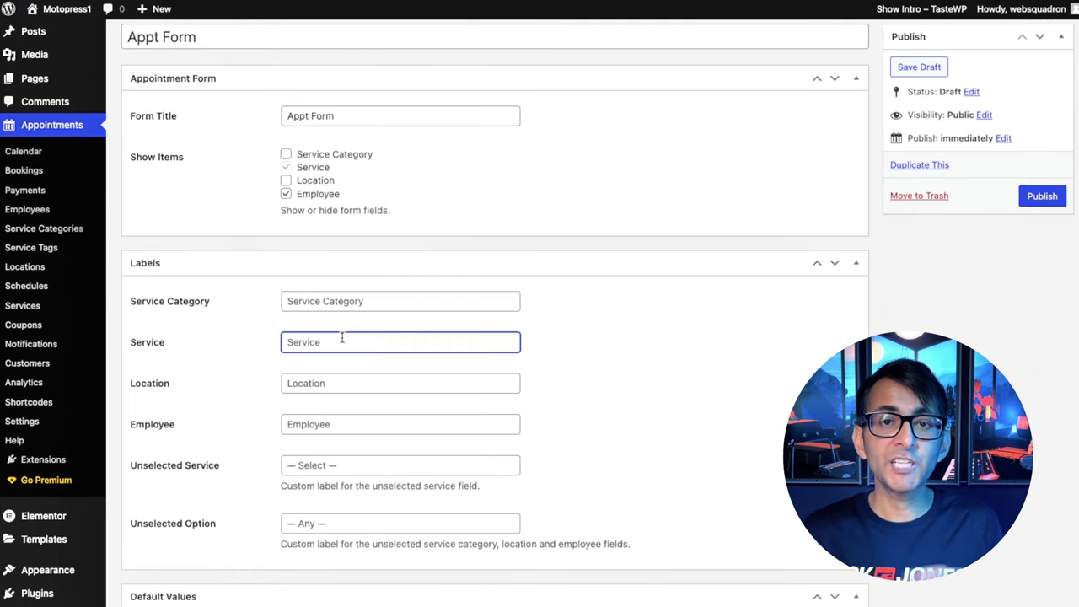
key("ctrl+a")
type("Le")
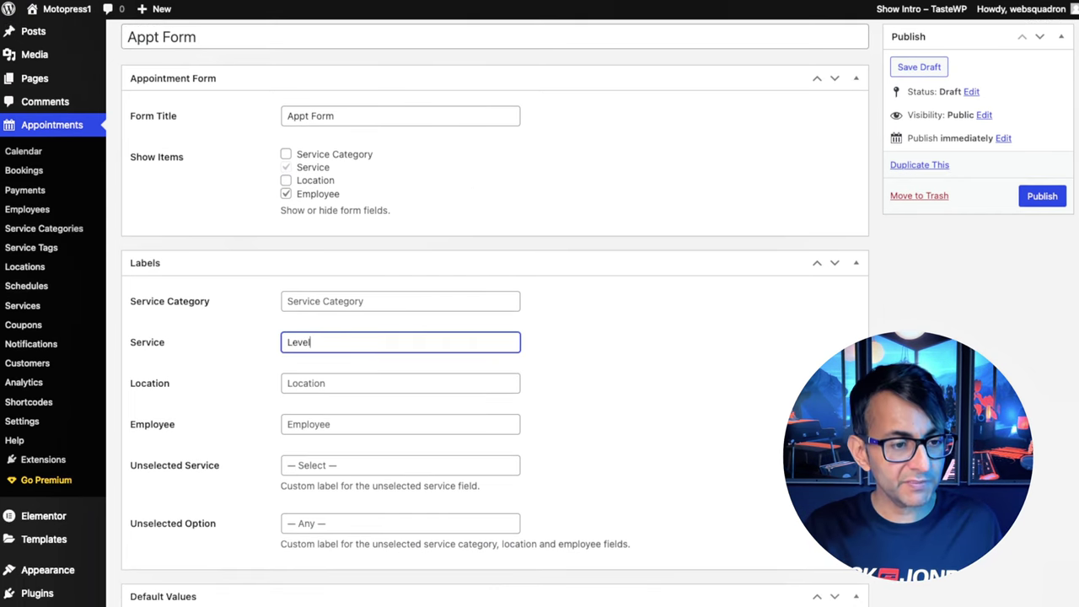
left_click(323, 424)
key("ctrl+a")
type("Ex")
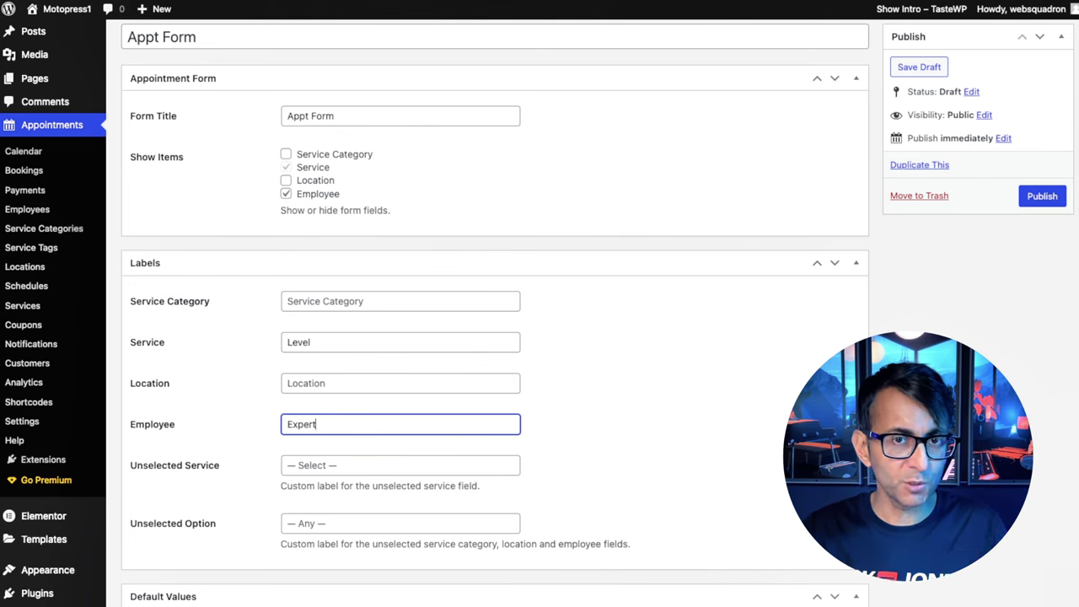
Set the form's default Location to London, leaving the other defaults at Any and Select.
scroll(417, 396, "down", 4)
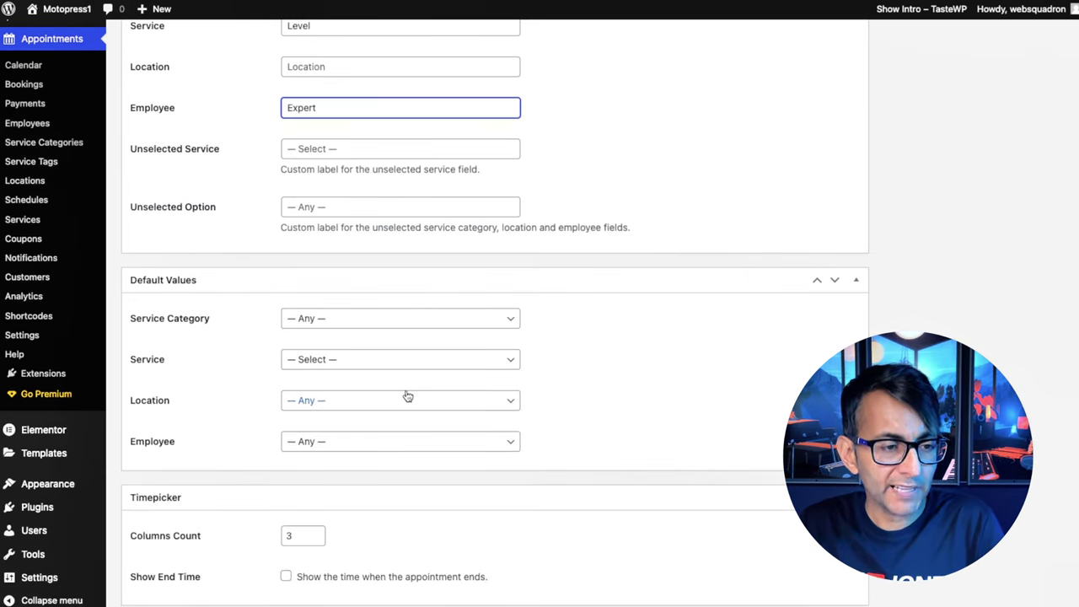
left_click(369, 401)
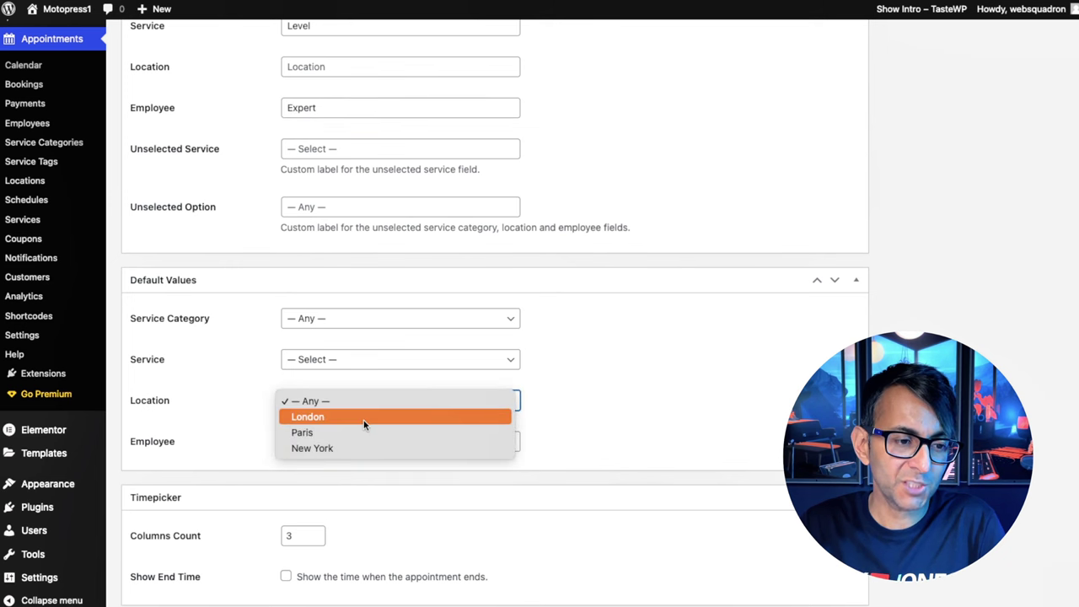
left_click(364, 416)
scroll(532, 280, "down", 2)
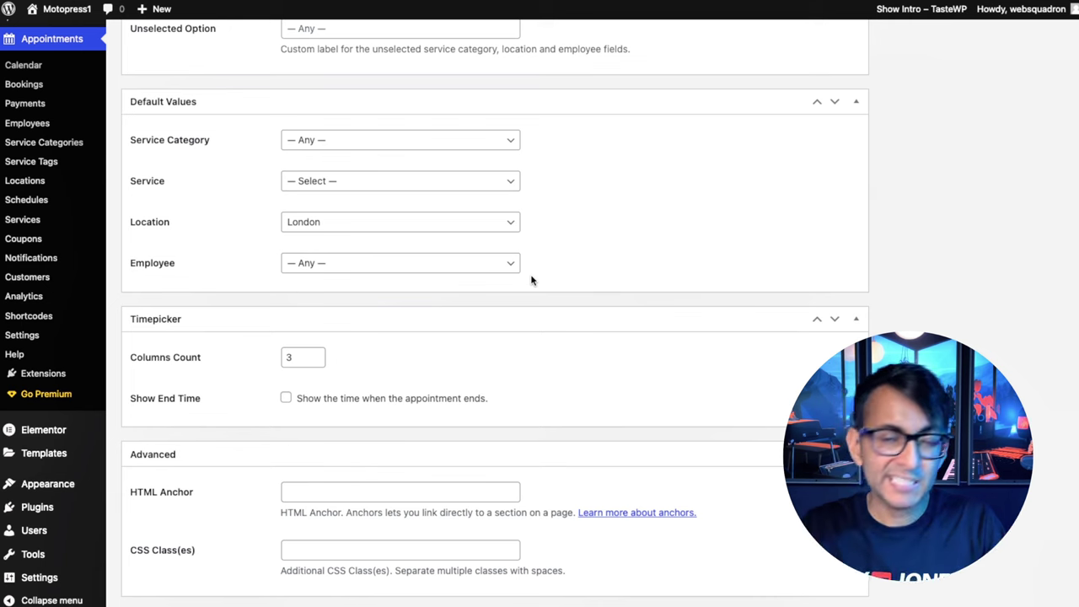
scroll(286, 369, "down", 1)
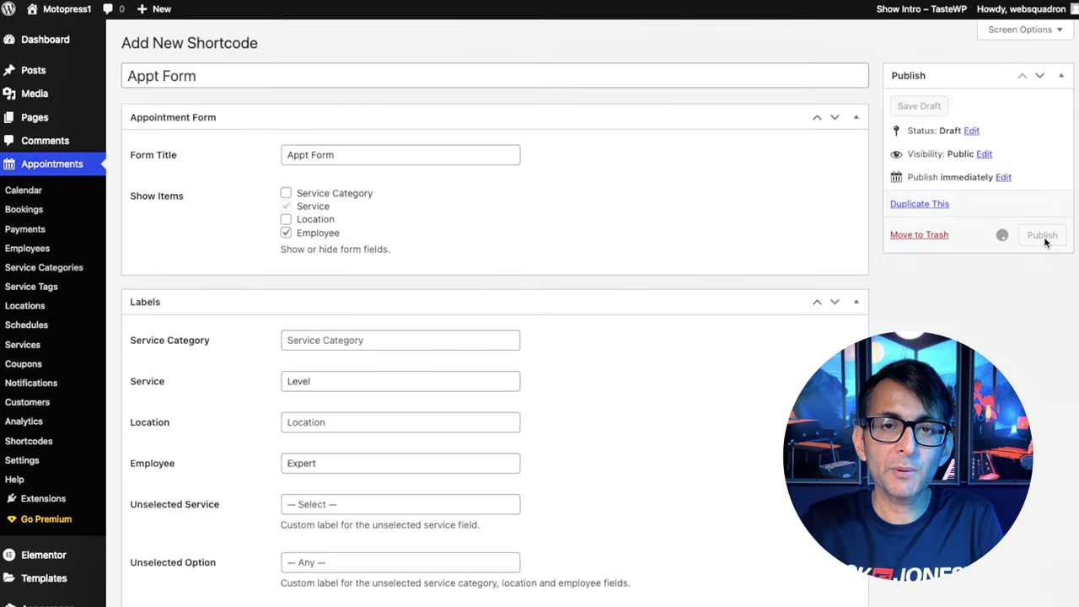
Publish Appt Form and copy its [appointment_form post="appt-form"] shortcode from the Shortcodes list.
left_click(1043, 236)
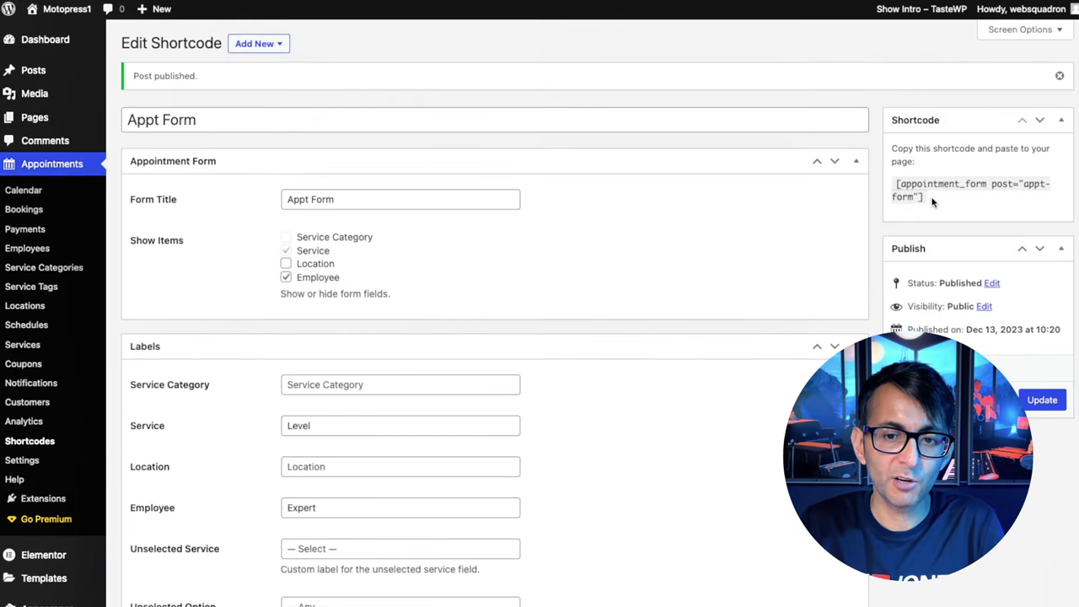
left_click(40, 445)
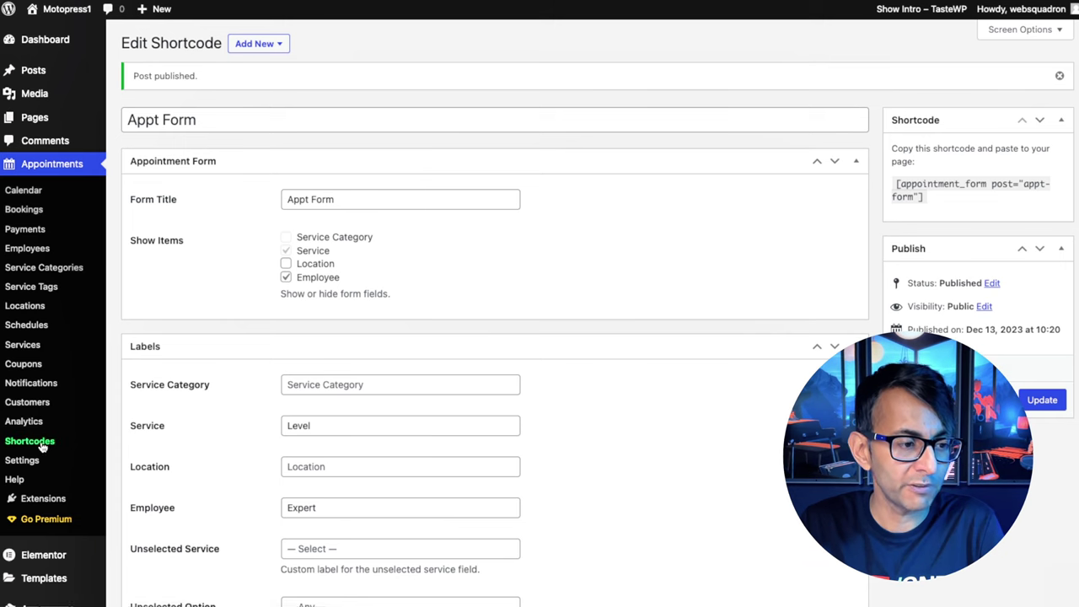
left_click_drag(768, 150, 552, 155)
key("super+c")
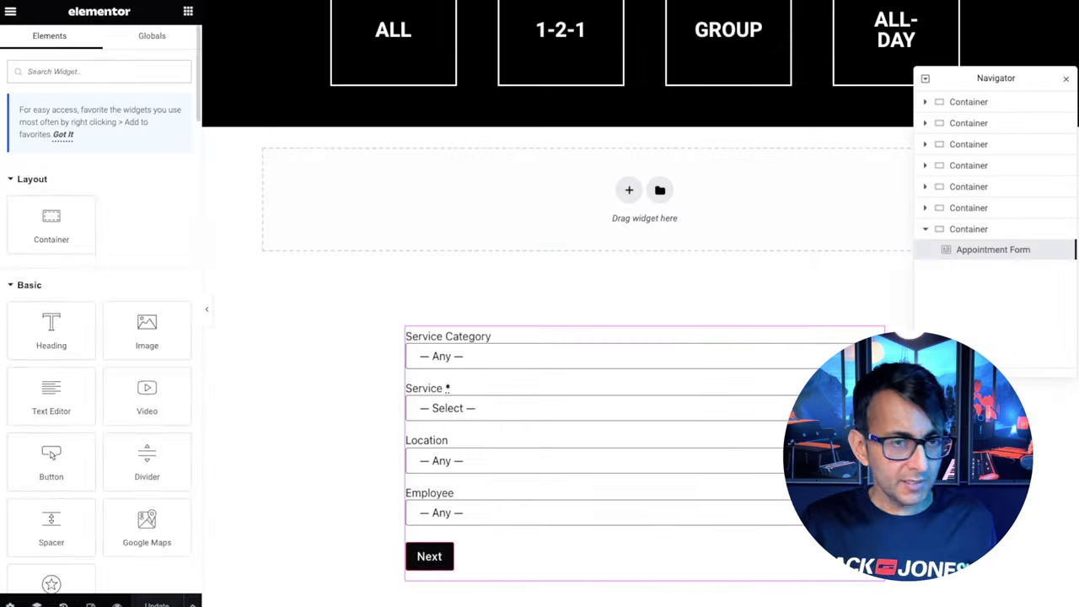
Add a Shortcode widget and replace the gallery shortcode with [appointment_form post="appt-form"].
type("short")
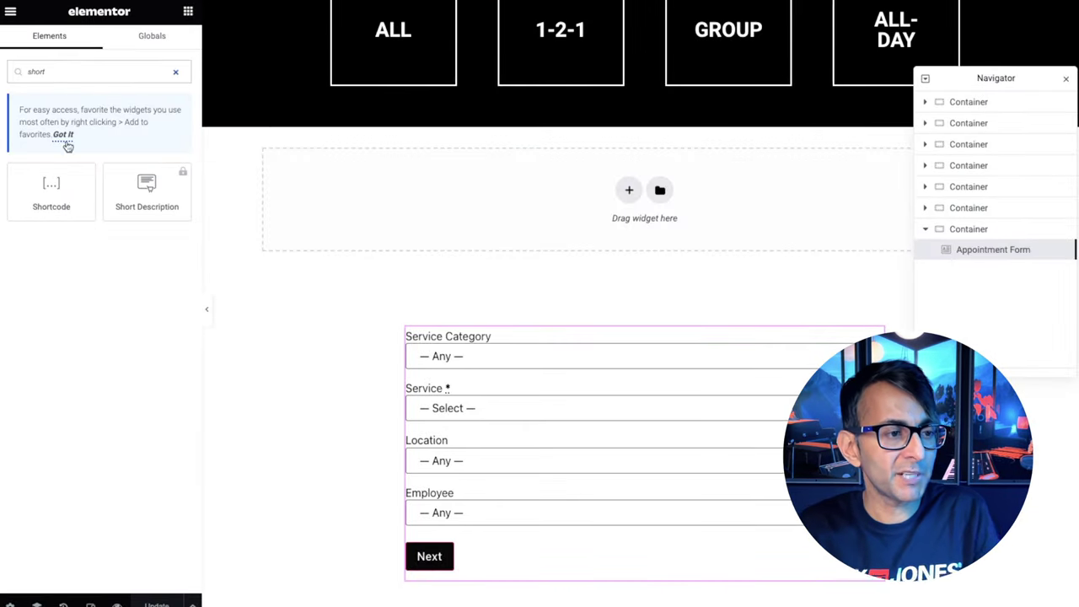
left_click_drag(34, 205, 458, 197)
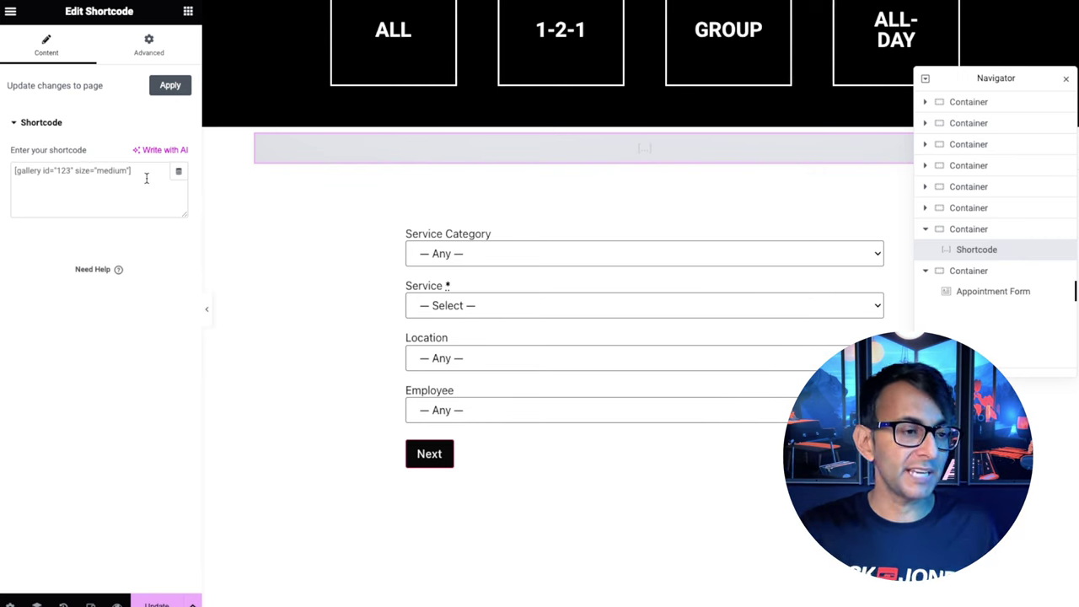
triple_click(146, 178)
key("ctrl+v")
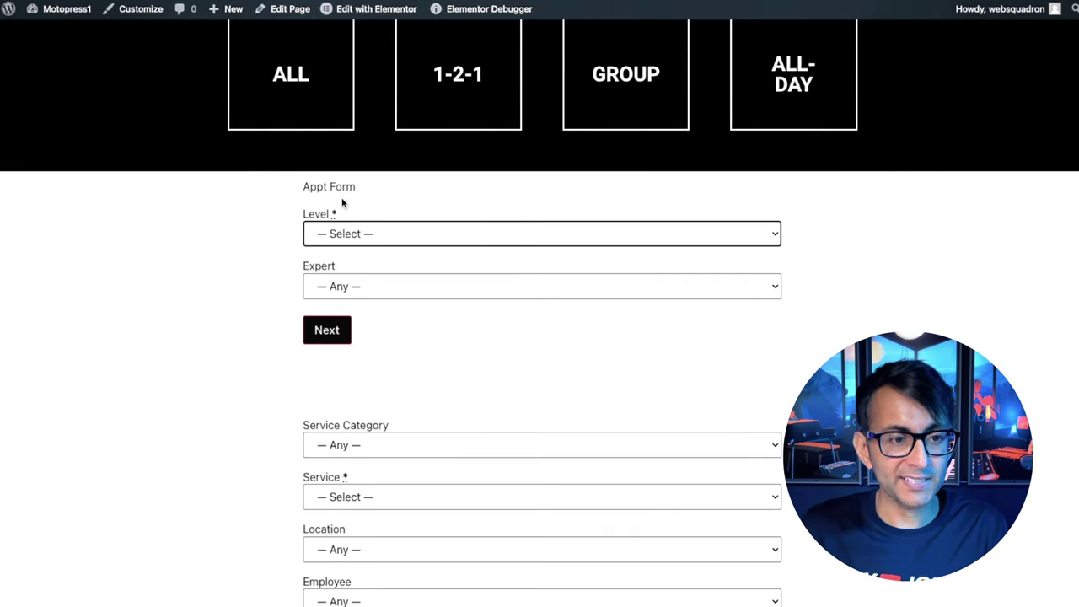
Check the Level and Expert dropdown choices, leaving both at Any.
left_click(375, 232)
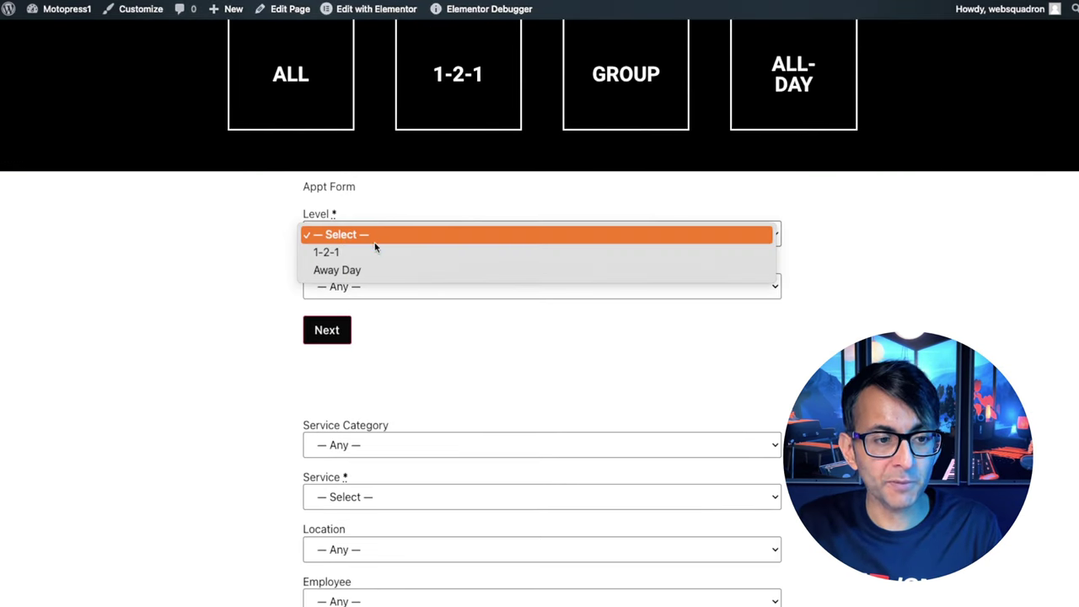
left_click(238, 277)
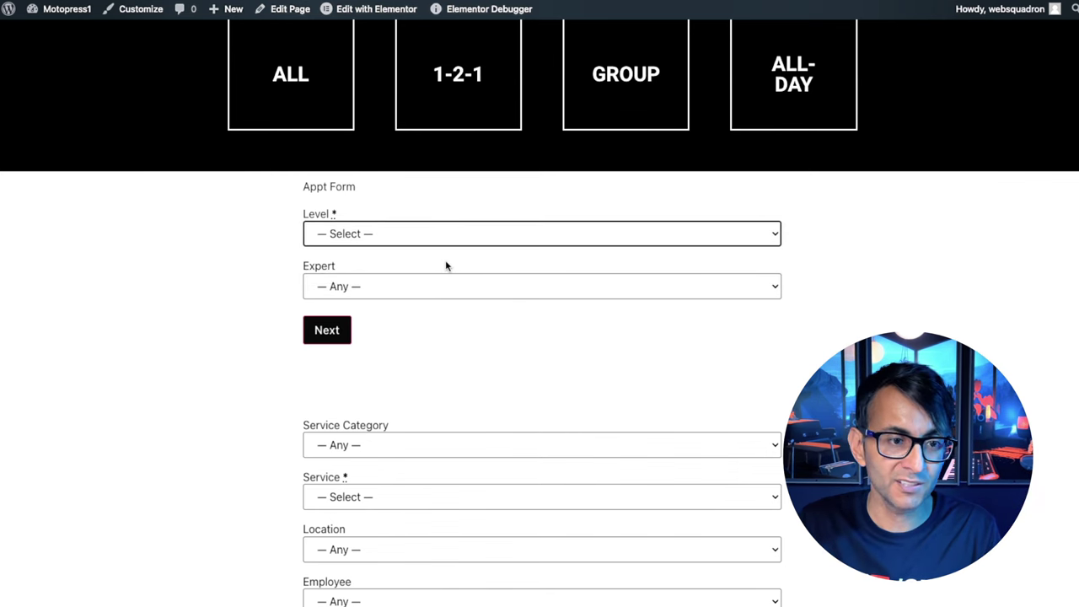
left_click(417, 287)
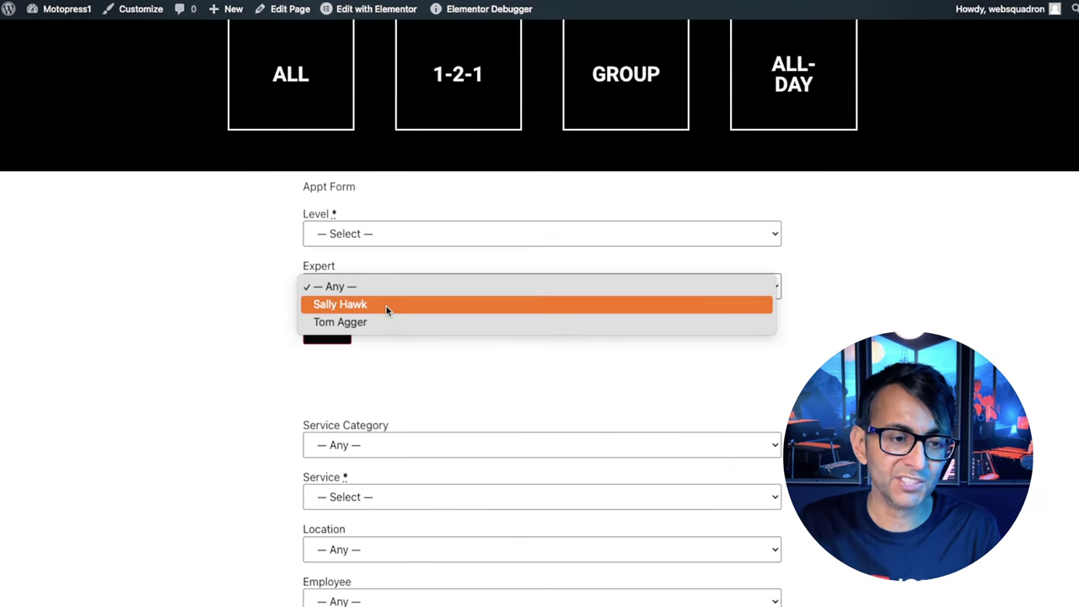
key("Escape")
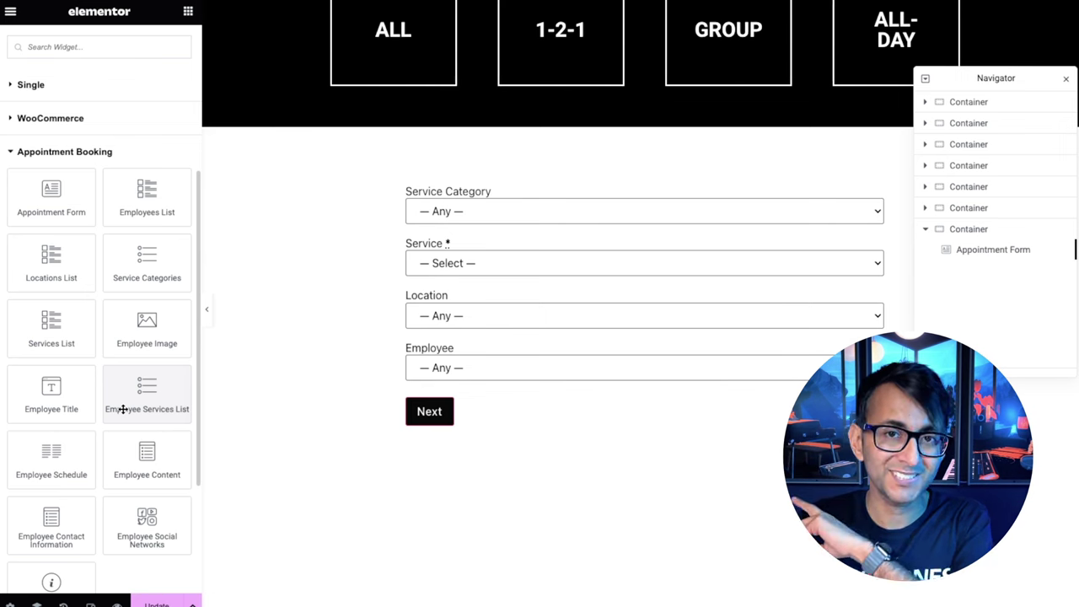
Open the Appointment Form widget settings and toggle Show Location off and back on.
left_click(691, 189)
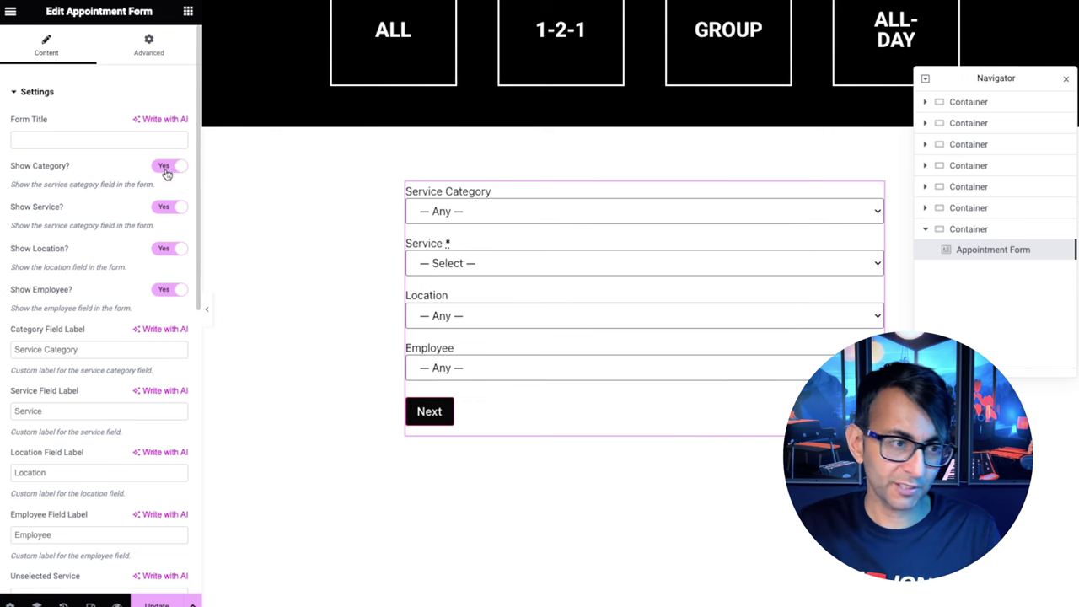
left_click(162, 250)
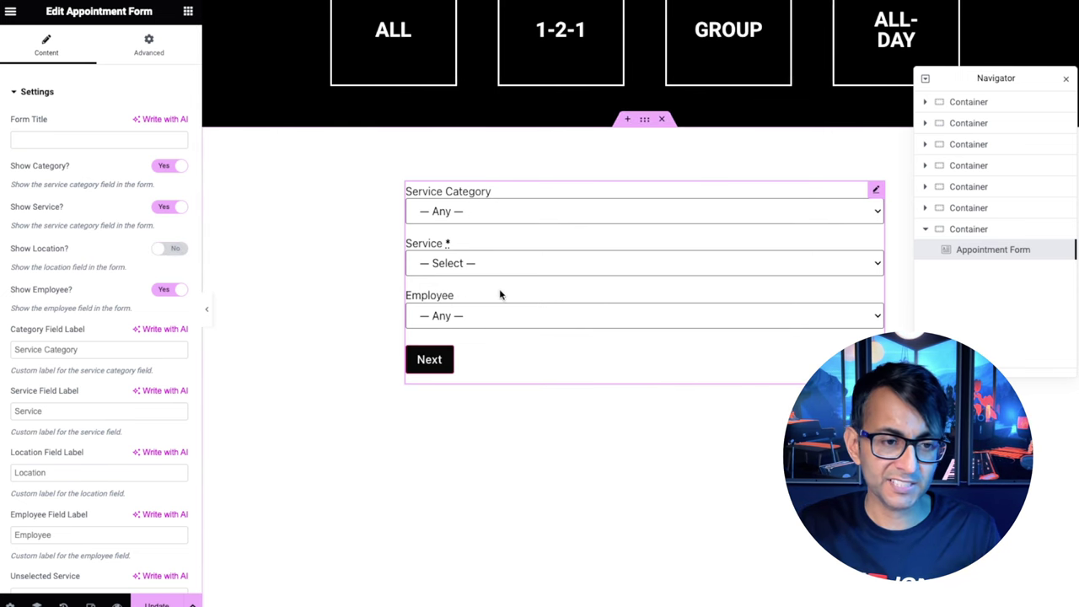
left_click(175, 249)
scroll(132, 440, "down", 2)
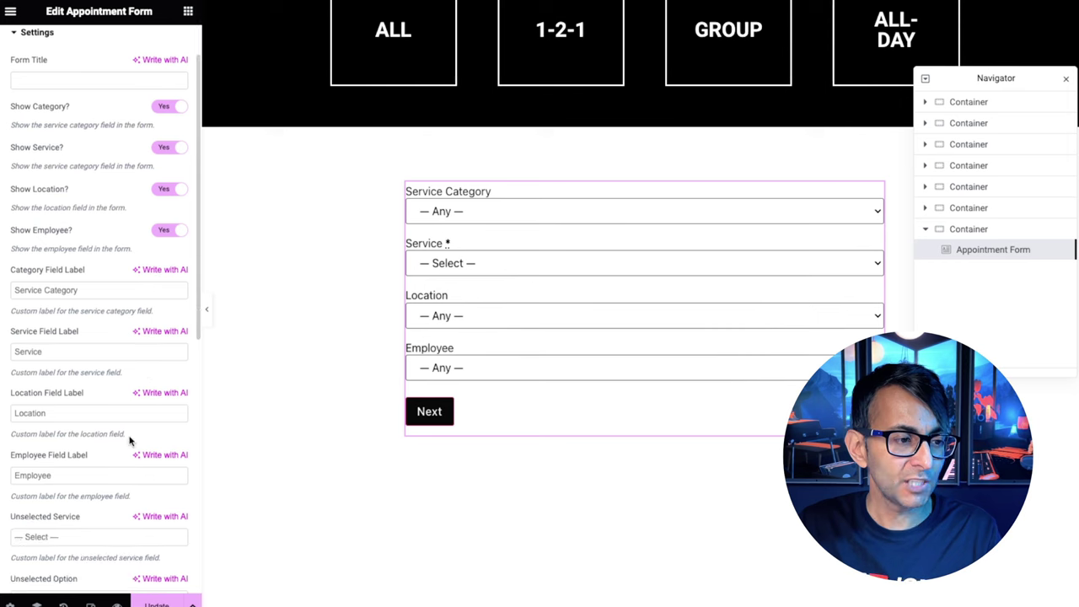
scroll(80, 381, "down", 4)
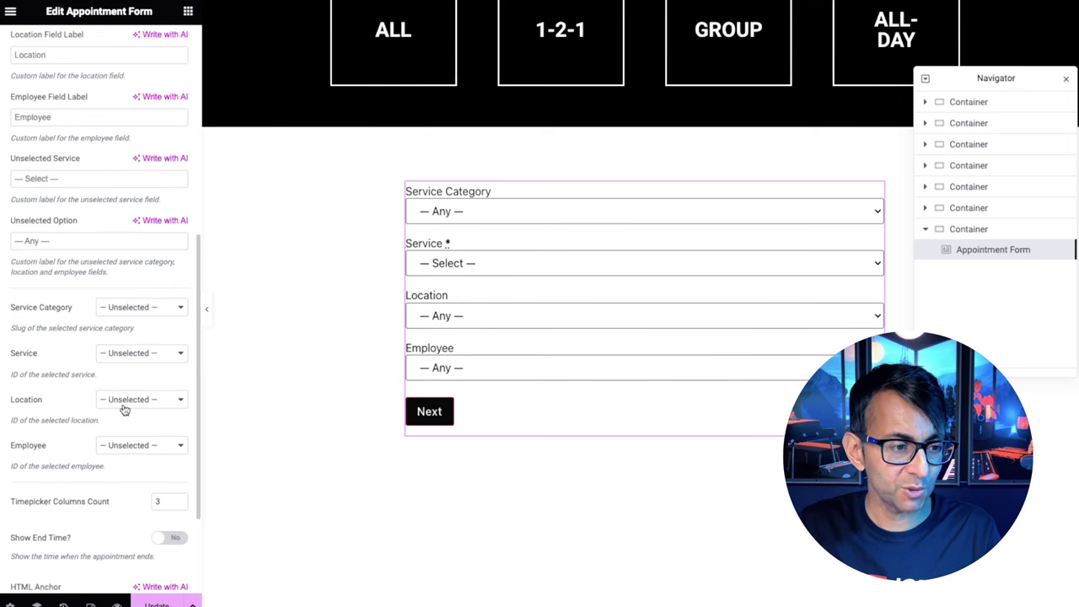
scroll(126, 410, "up", 1)
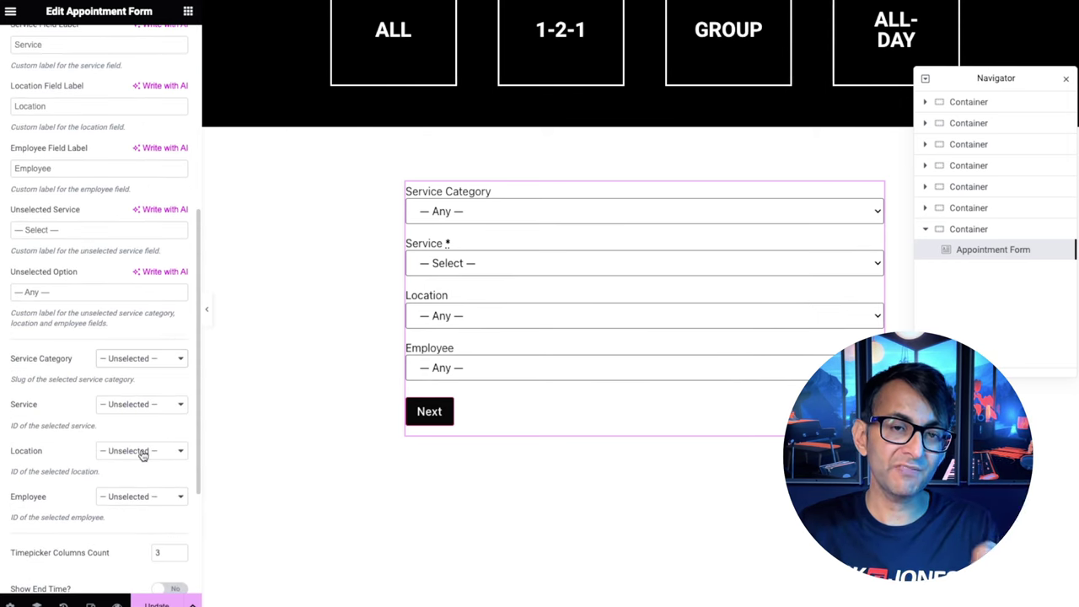
Preset the form's location to London, then switch the Location field off again.
left_click(144, 453)
left_click(139, 465)
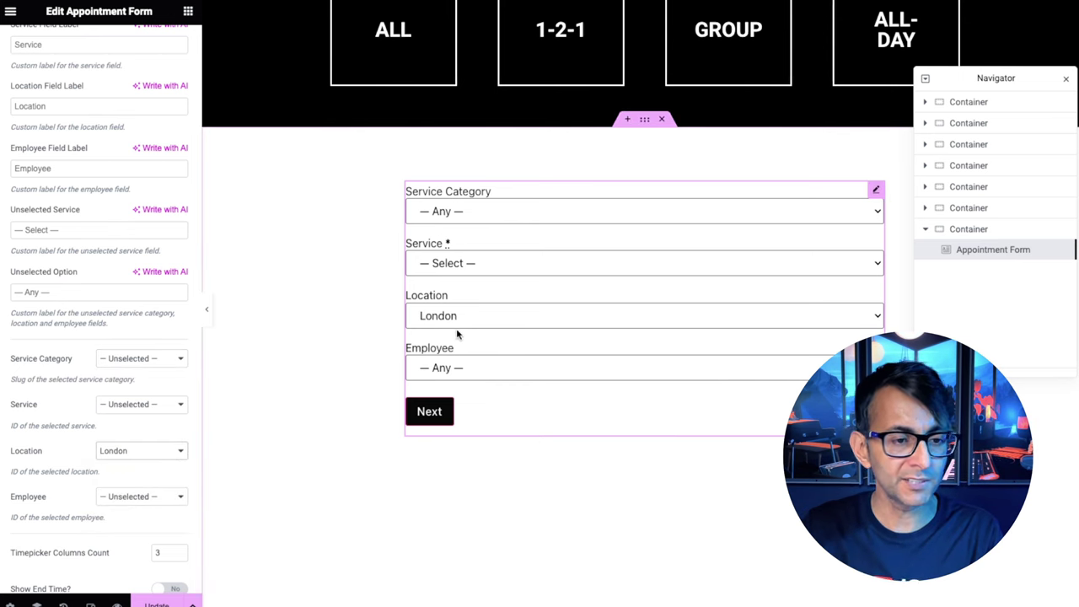
scroll(88, 346, "up", 1)
scroll(111, 228, "up", 4)
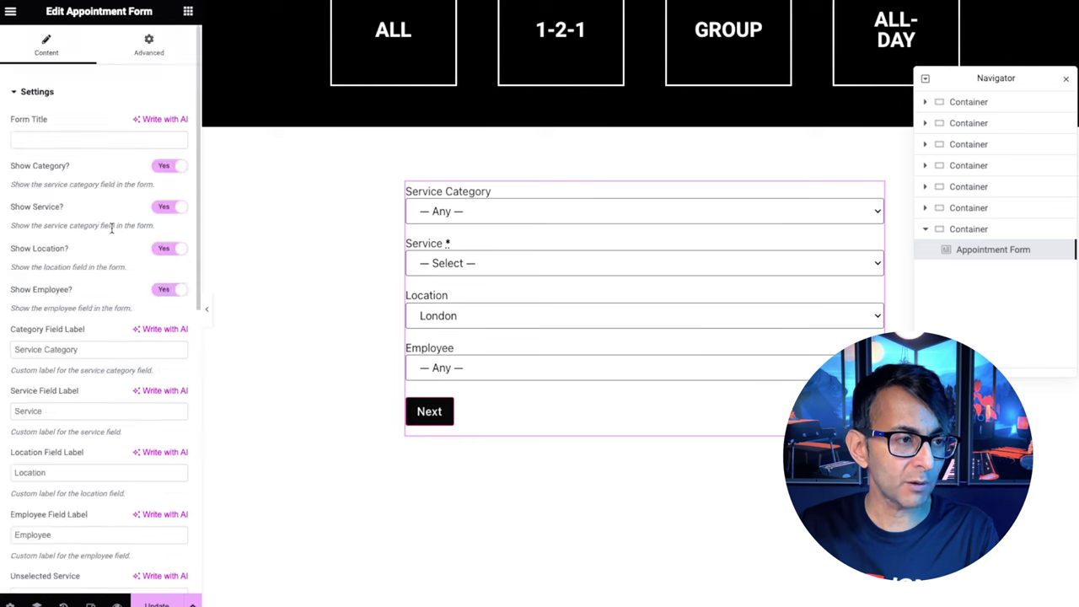
left_click(166, 253)
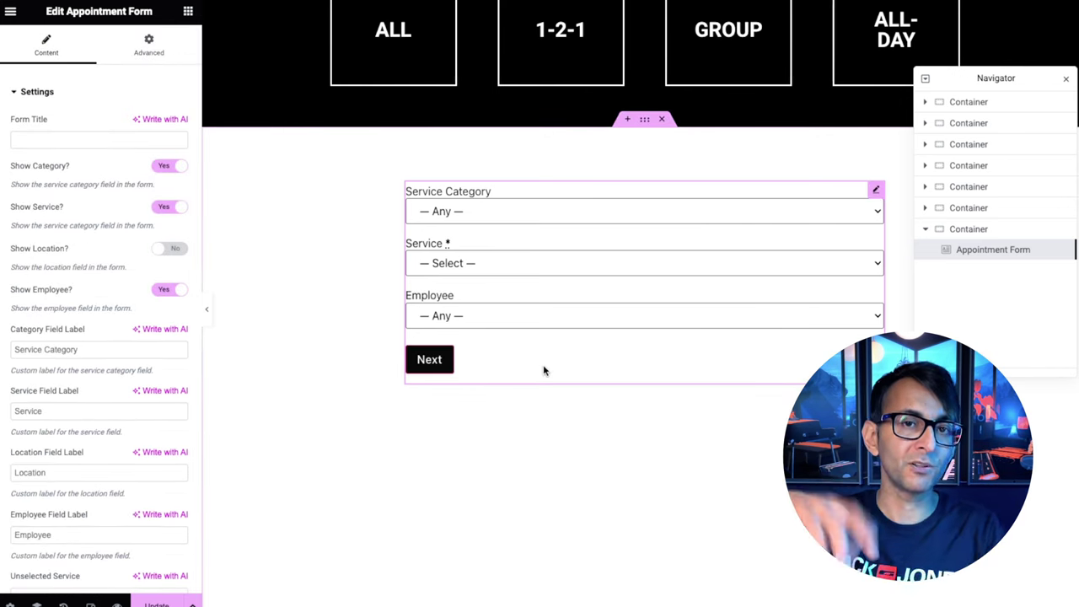
scroll(638, 364, "up", 3)
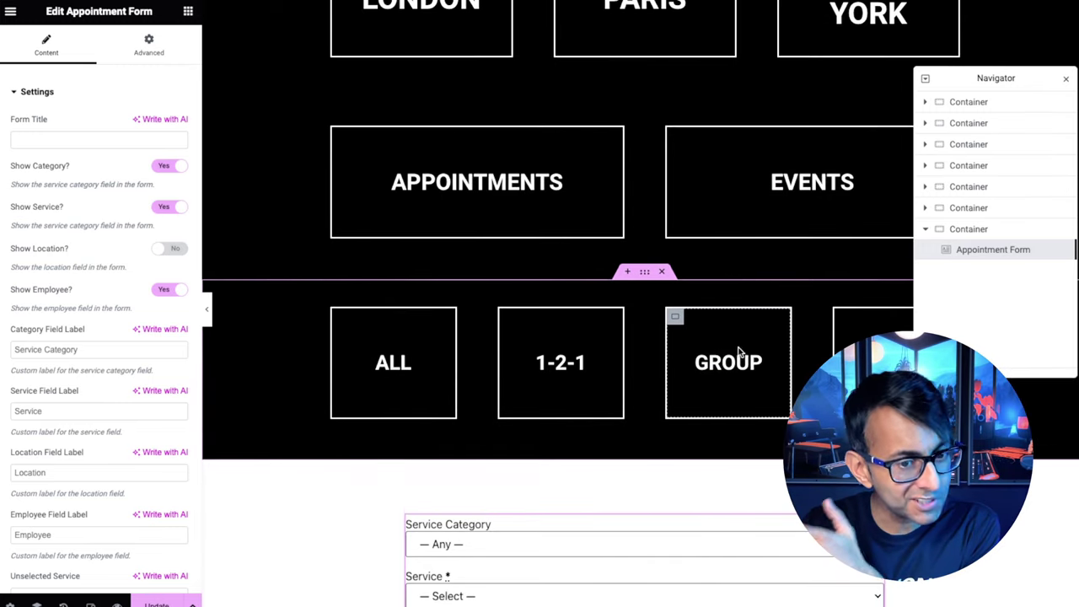
scroll(753, 364, "up", 2)
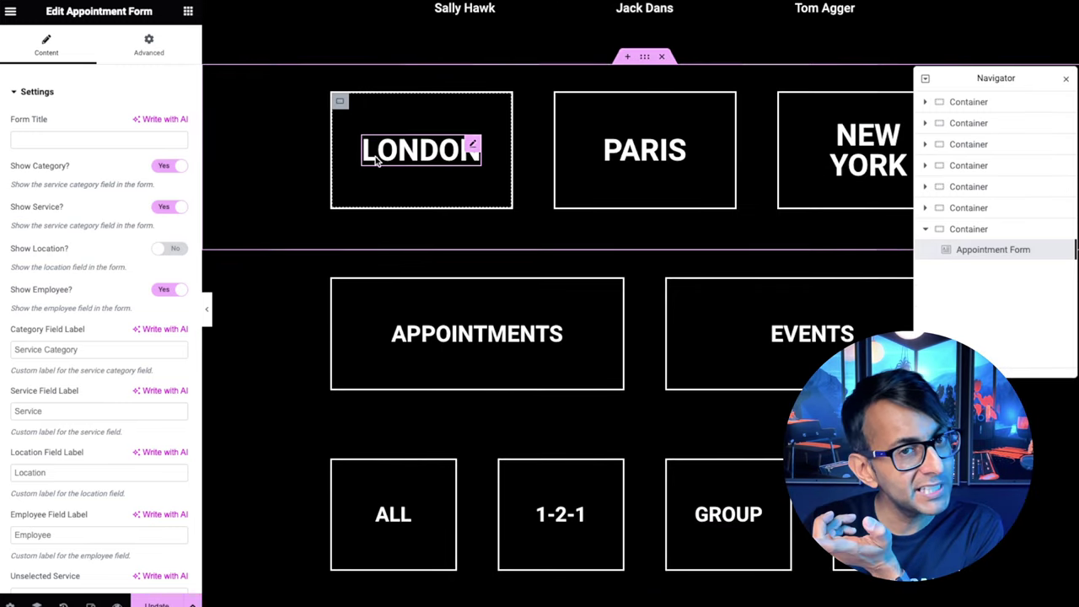
scroll(761, 356, "down", 3)
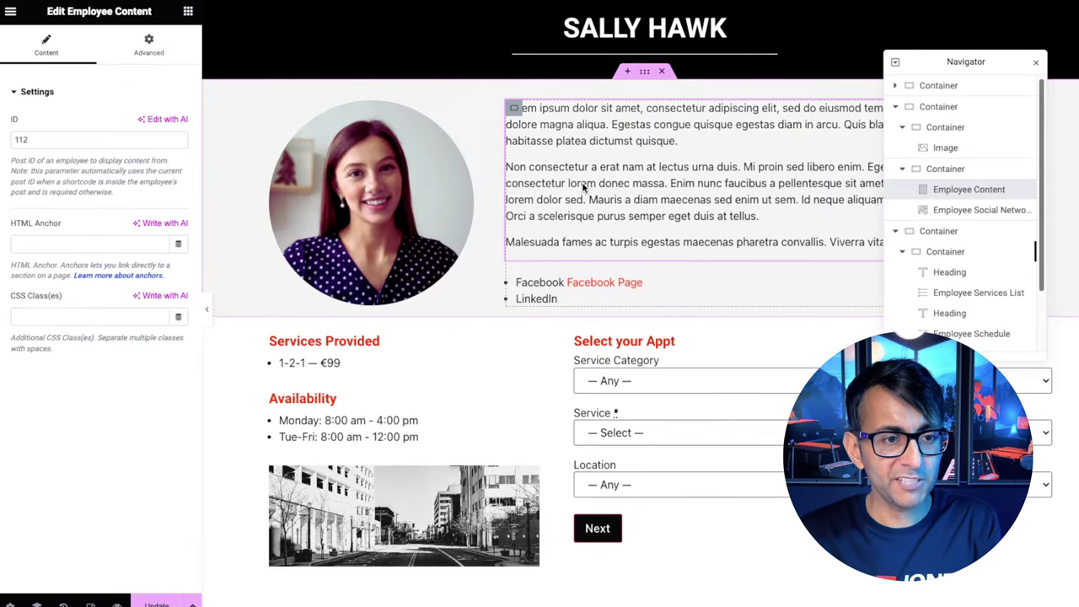
Inspect the social links, services list, schedule, photo and appointment form blocks' settings.
left_click(973, 212)
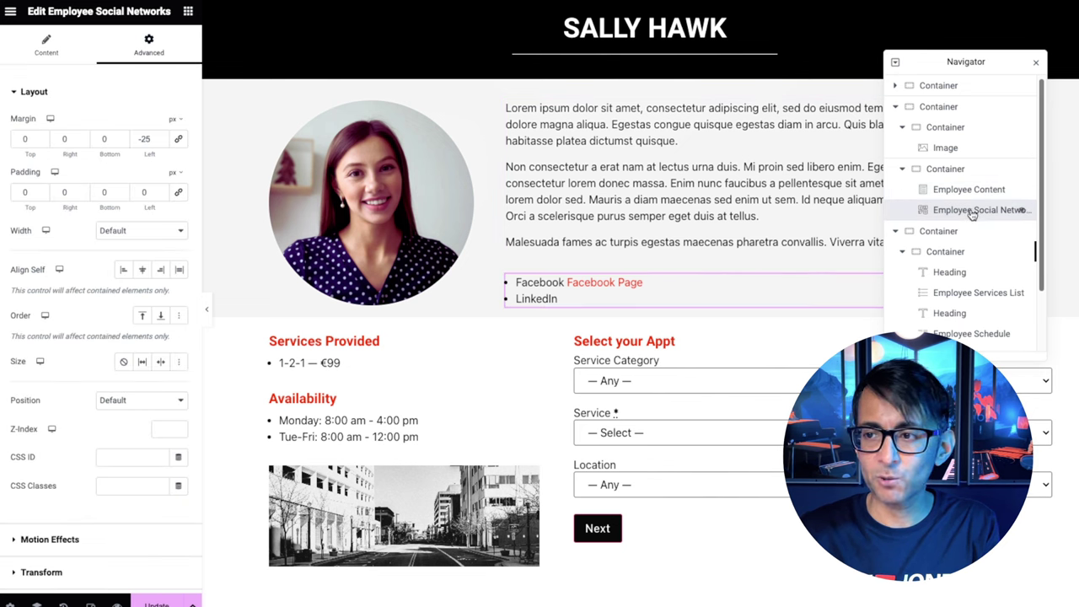
left_click(188, 12)
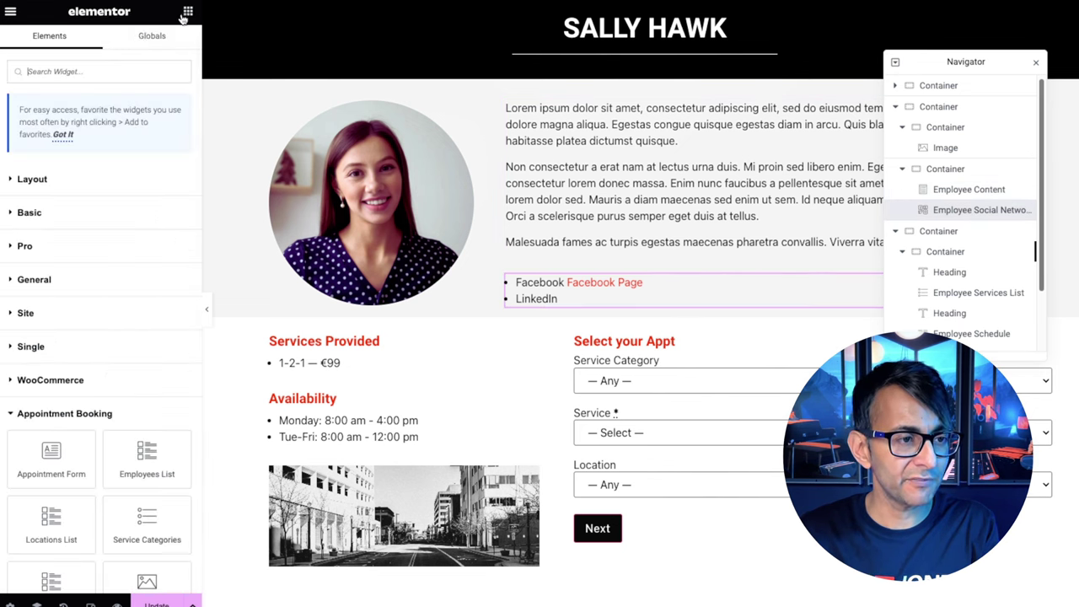
scroll(96, 360, "down", 3)
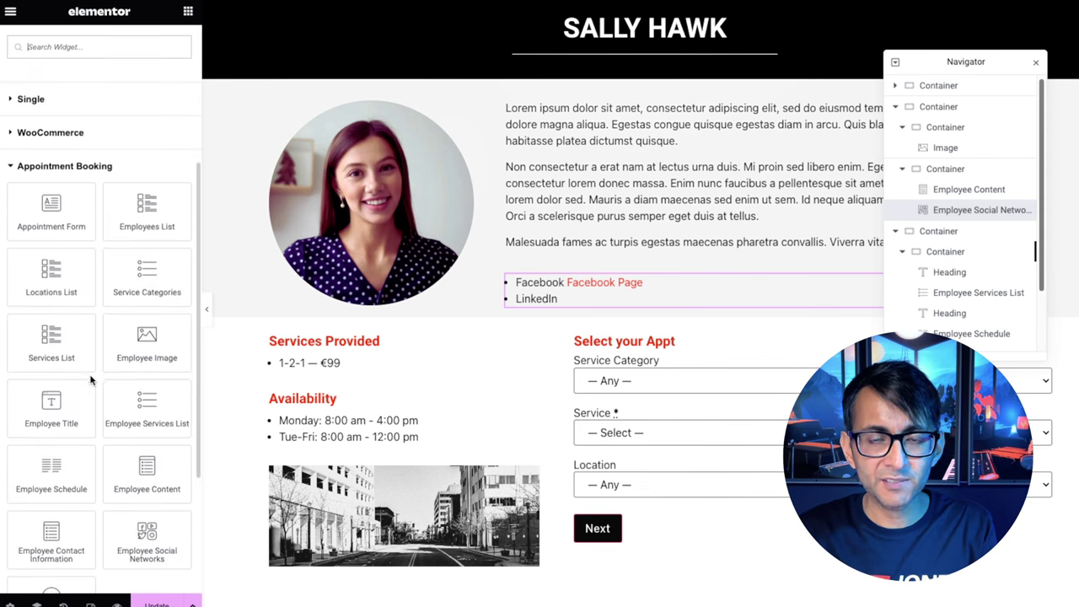
left_click(413, 384)
left_click(437, 426)
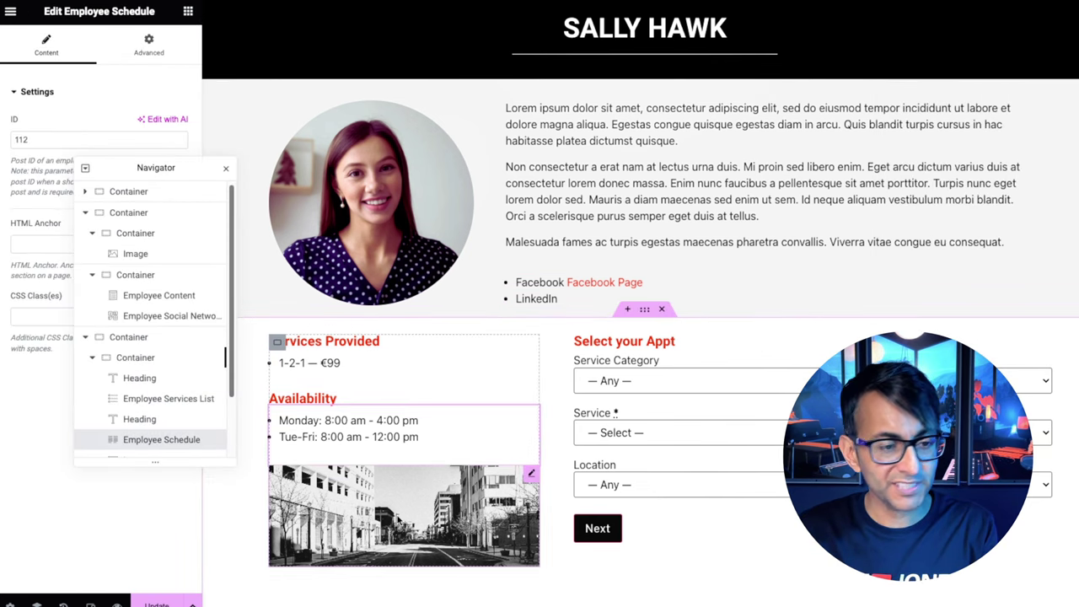
left_click(397, 520)
left_click(581, 349)
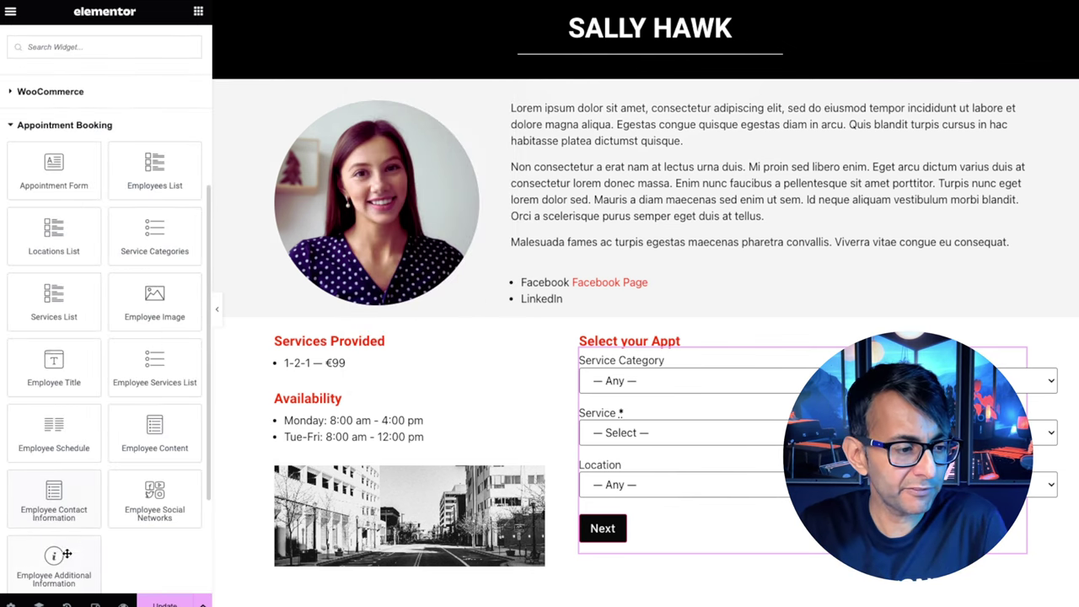
Add Employee Additional Information below the LinkedIn link with a -25 left margin.
left_click_drag(46, 565, 568, 310)
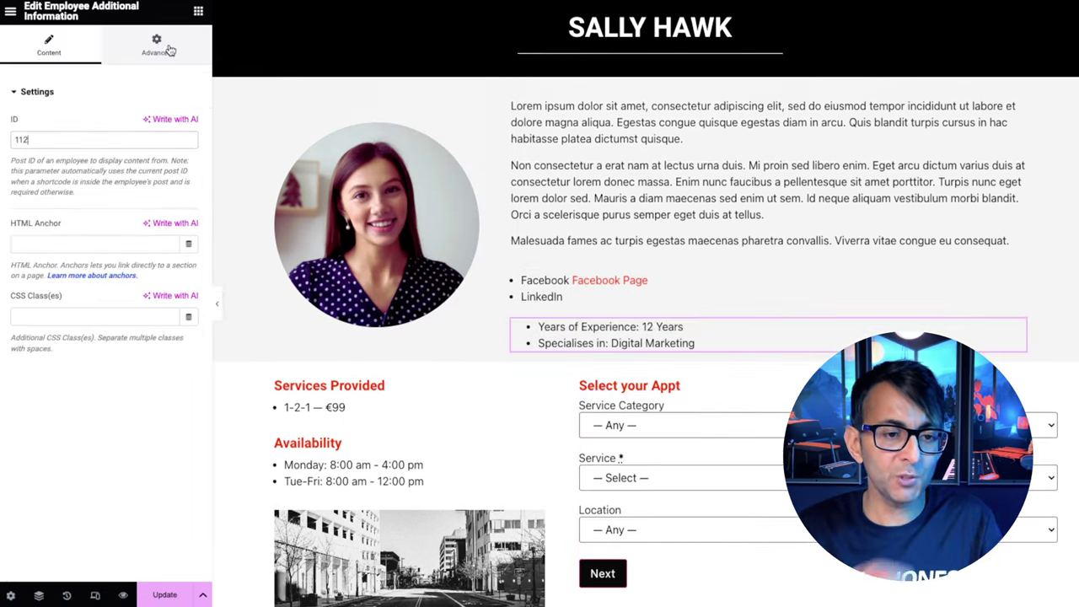
left_click(168, 50)
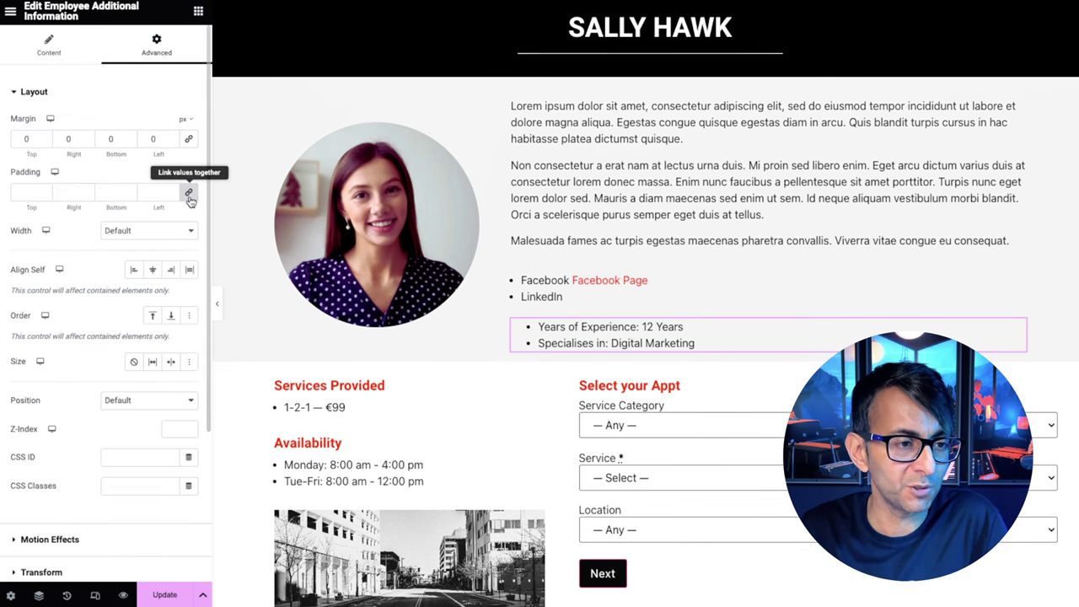
left_click(153, 139)
type("-25")
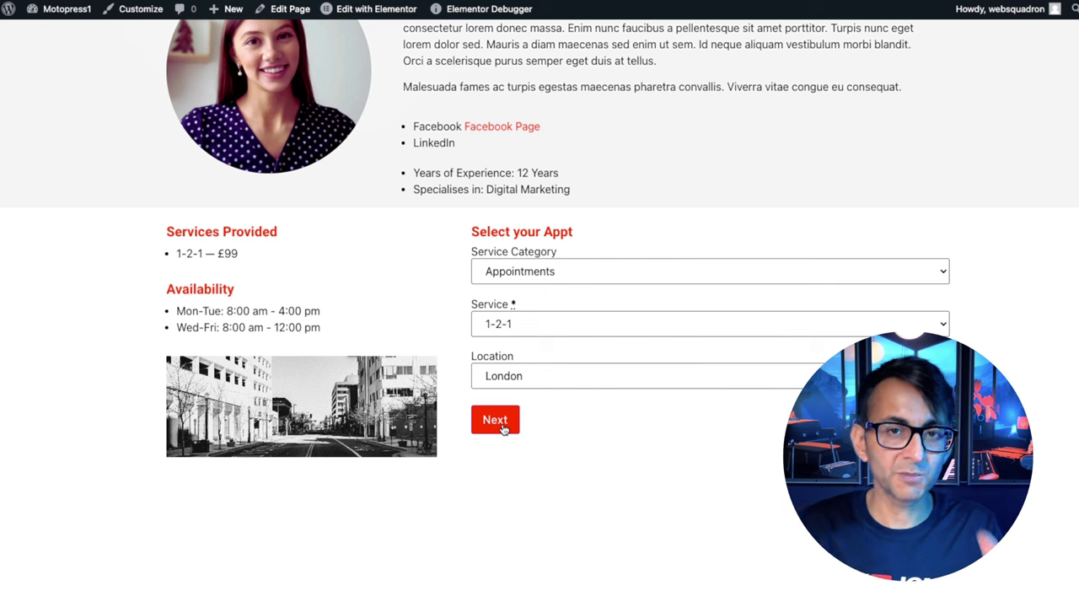
Book the £250 1-2-1 for December 23, 2023 at 10:15 am and continue to customer details.
left_click(494, 419)
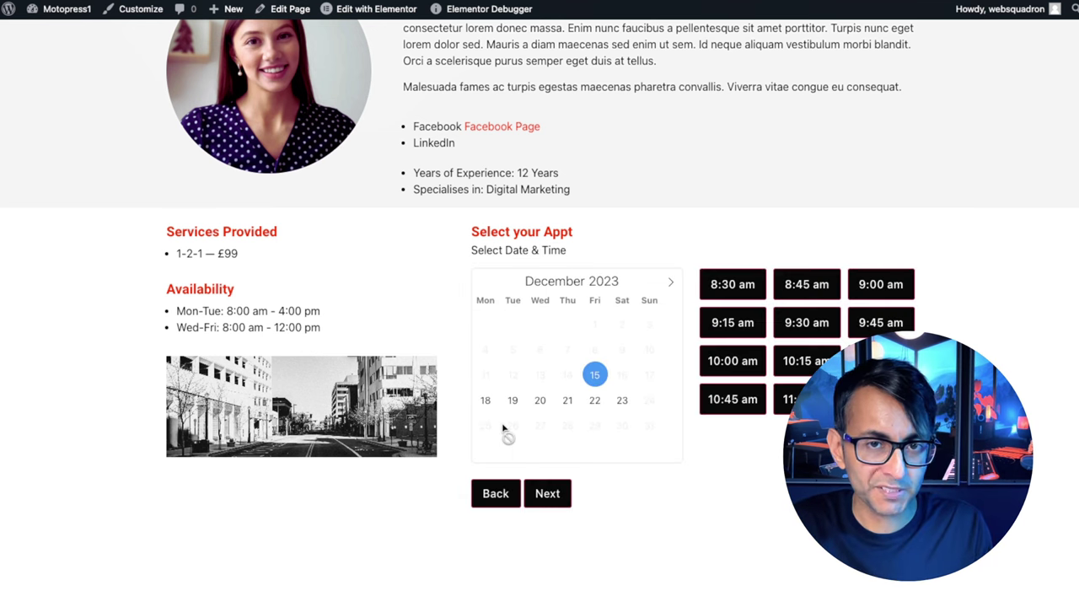
left_click(622, 401)
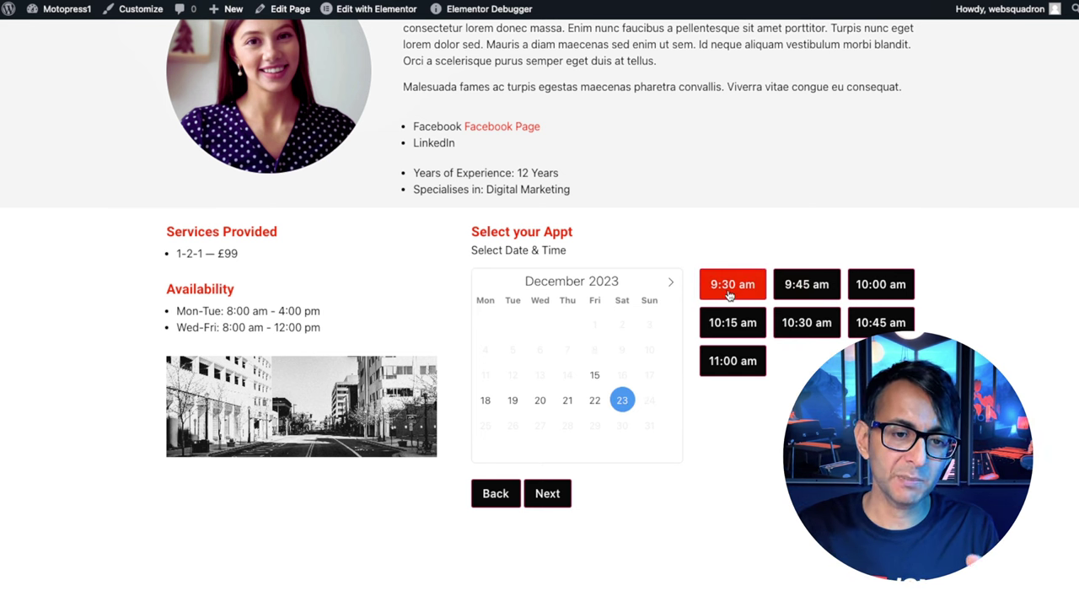
left_click(733, 324)
left_click(547, 496)
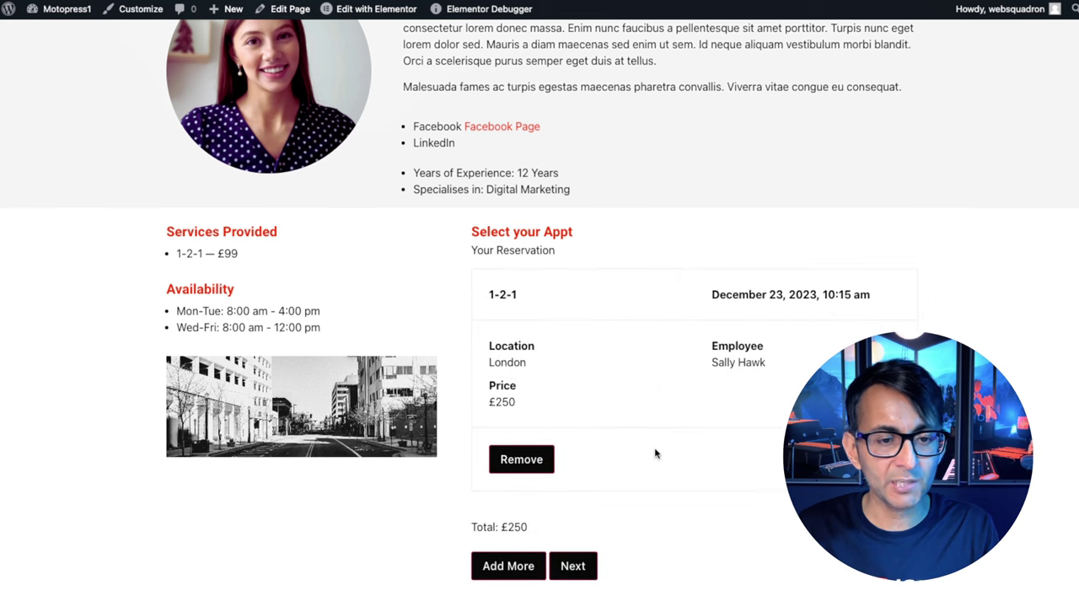
scroll(742, 399, "down", 2)
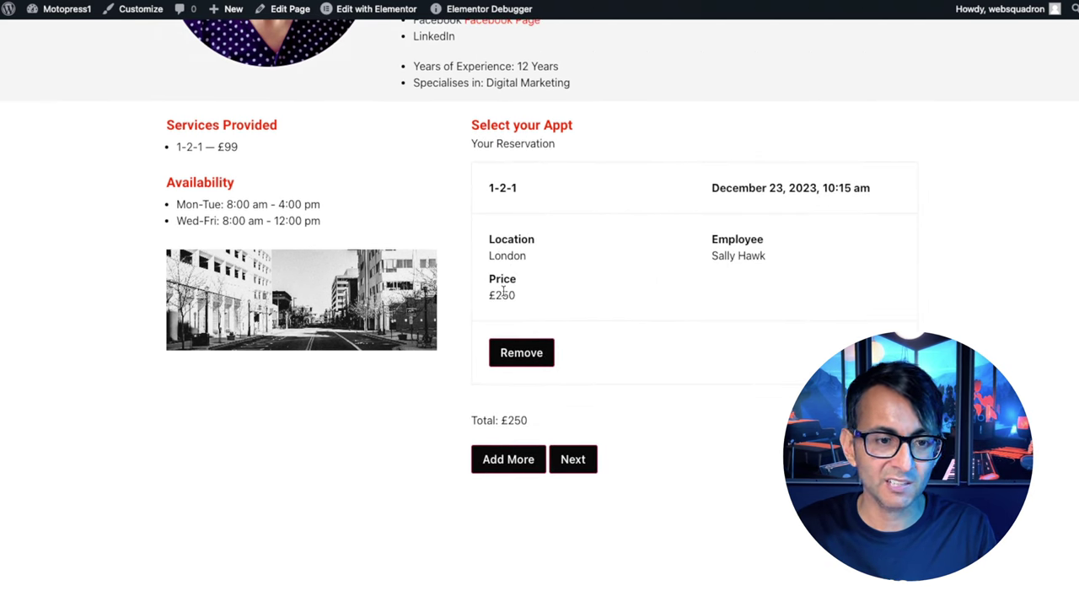
left_click(577, 473)
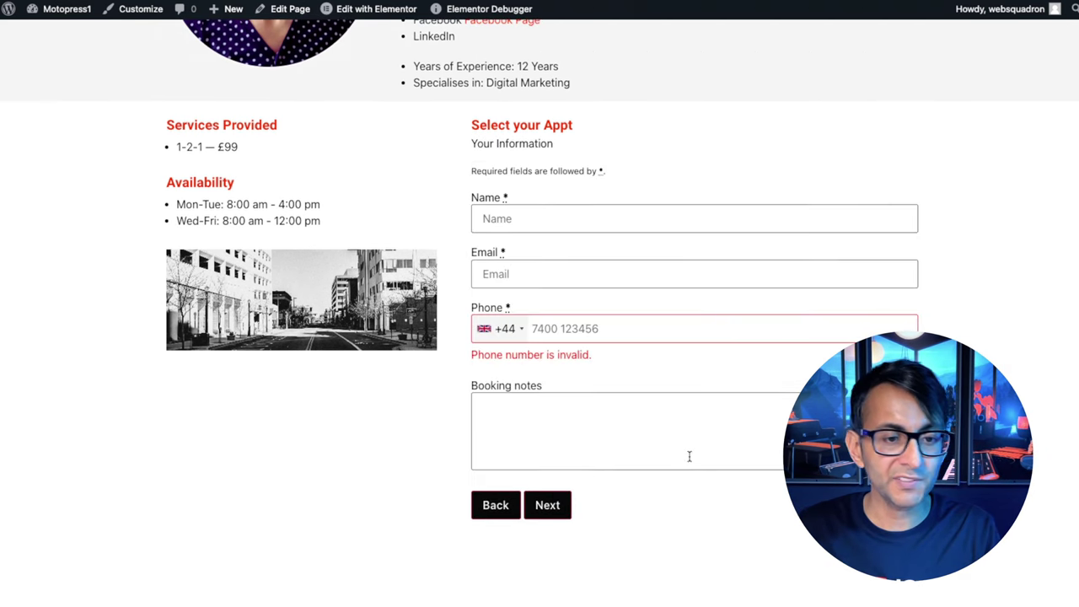
scroll(689, 456, "down", 1)
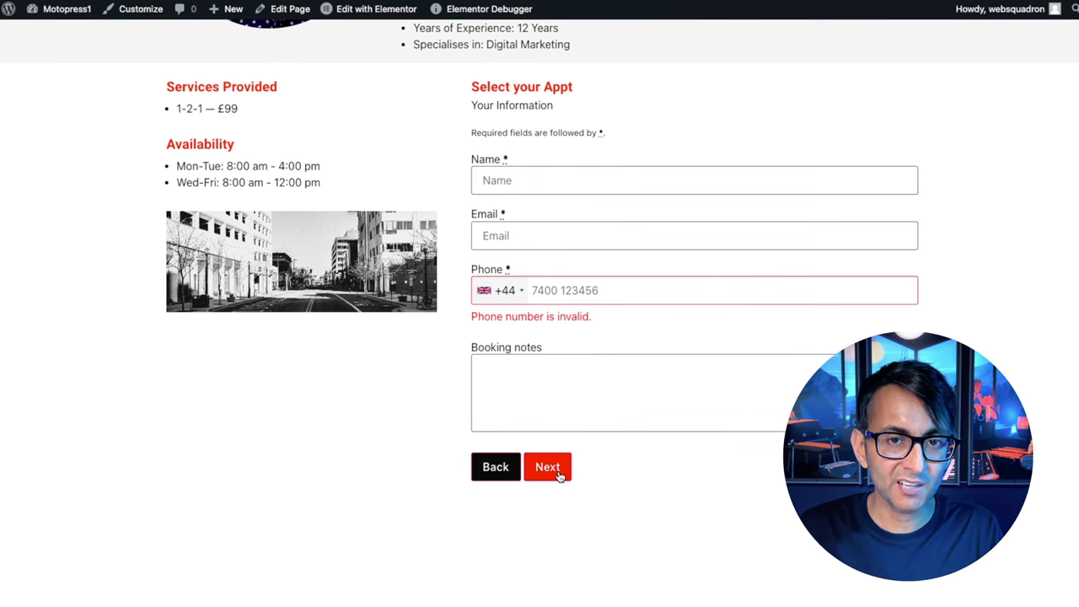